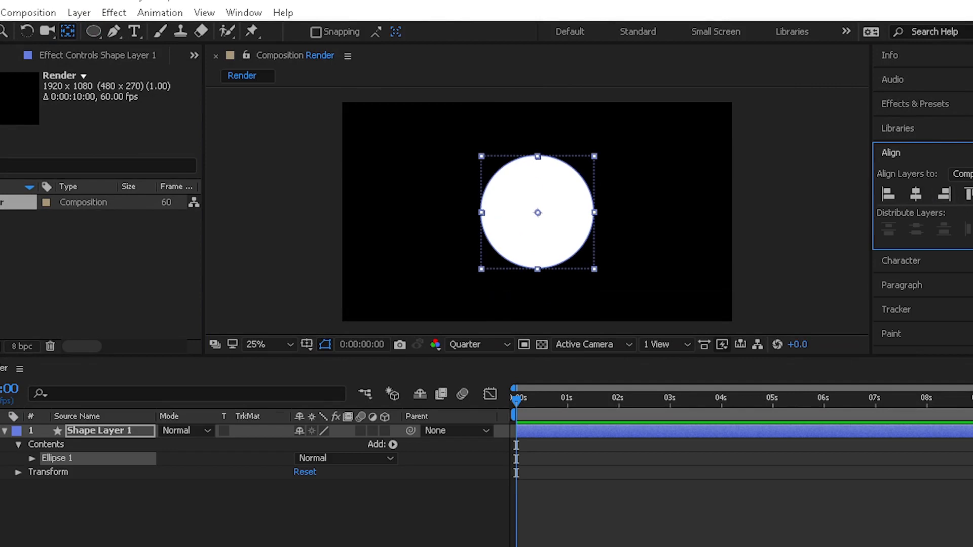
# Rename the white circle's shape layer as Face white
pyautogui.press('v')
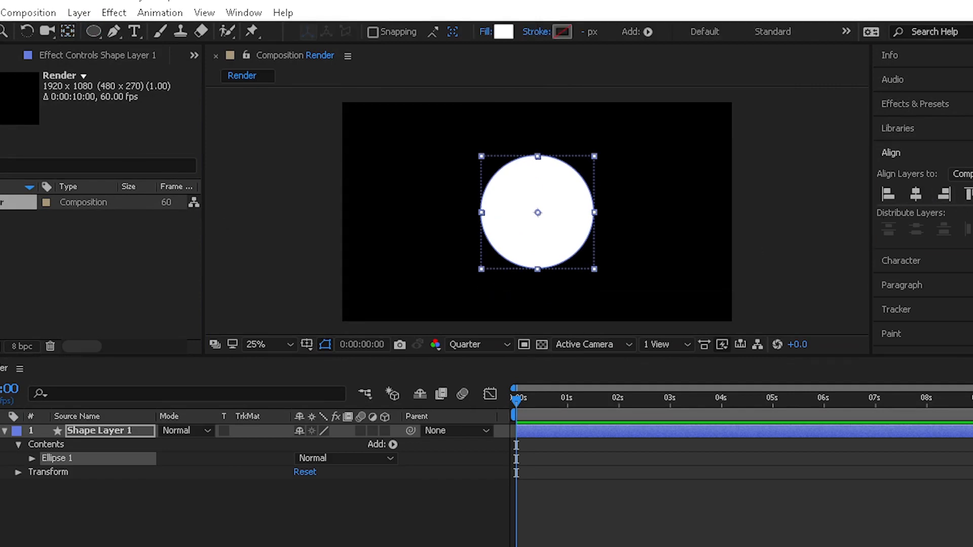
pyautogui.click(6, 429)
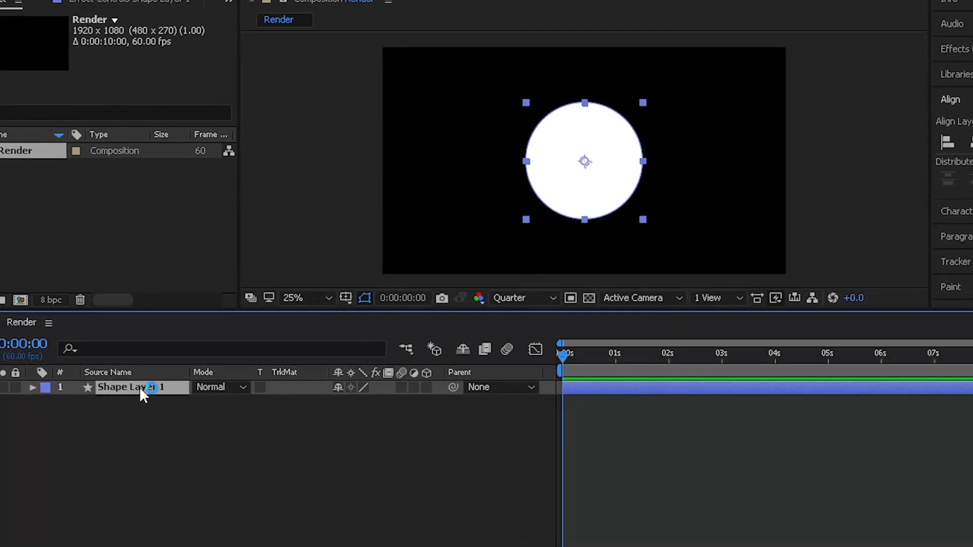
pyautogui.press('BackSpace')
pyautogui.write('Face')
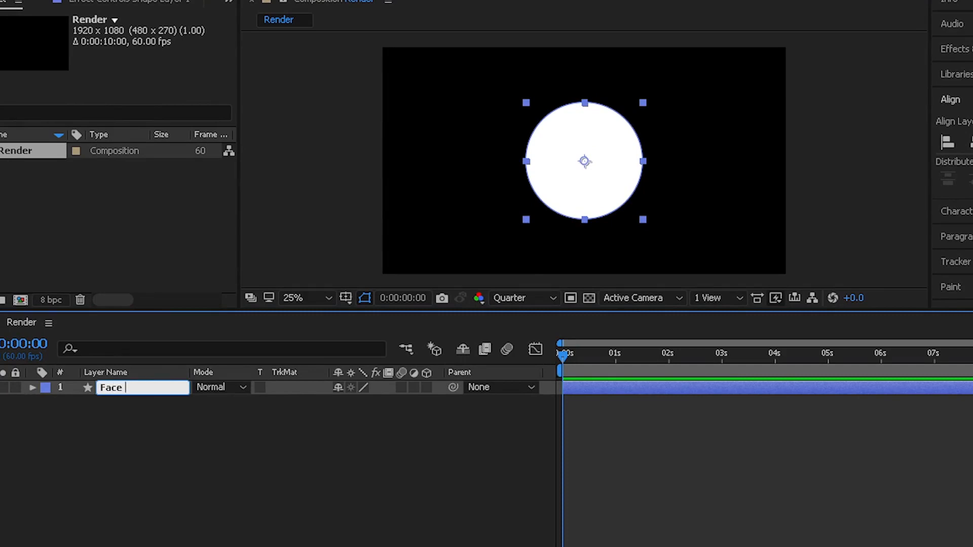
pyautogui.write(' white')
pyautogui.press('Return')
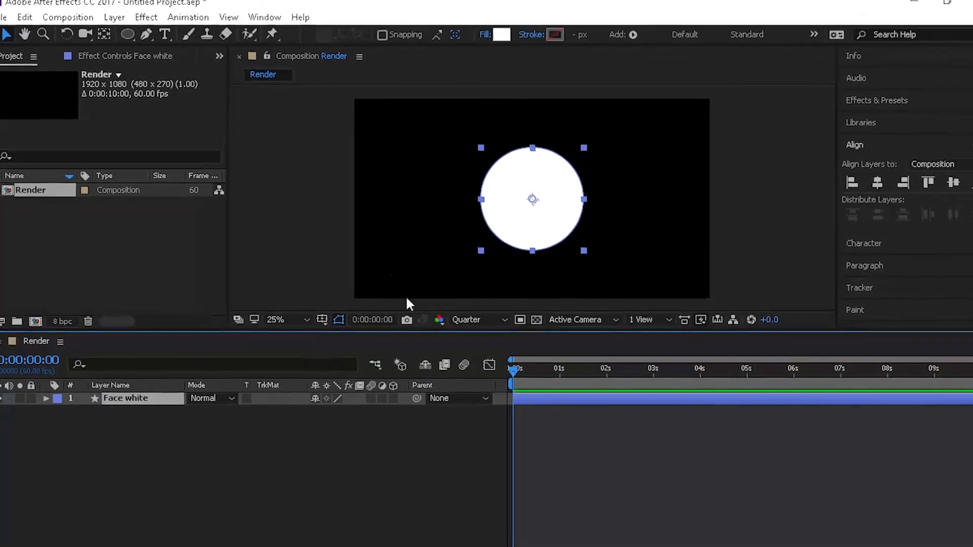
pyautogui.click(500, 43)
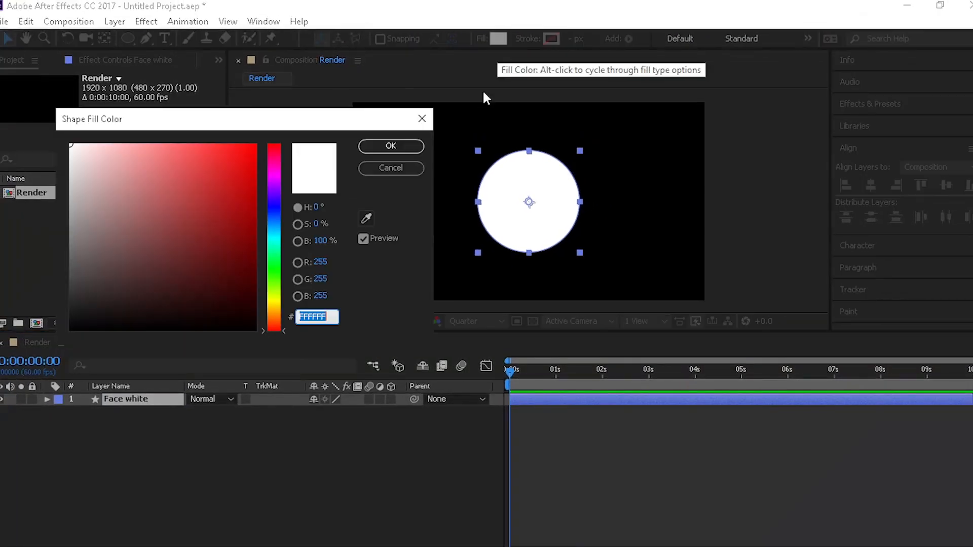
pyautogui.moveTo(143, 182); pyautogui.dragTo(71, 329)
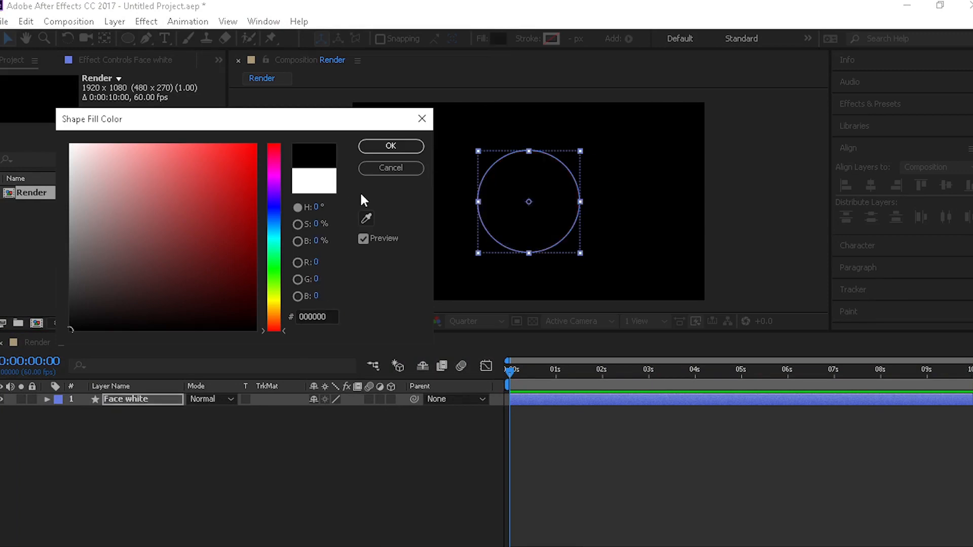
pyautogui.click(388, 173)
pyautogui.click(348, 230)
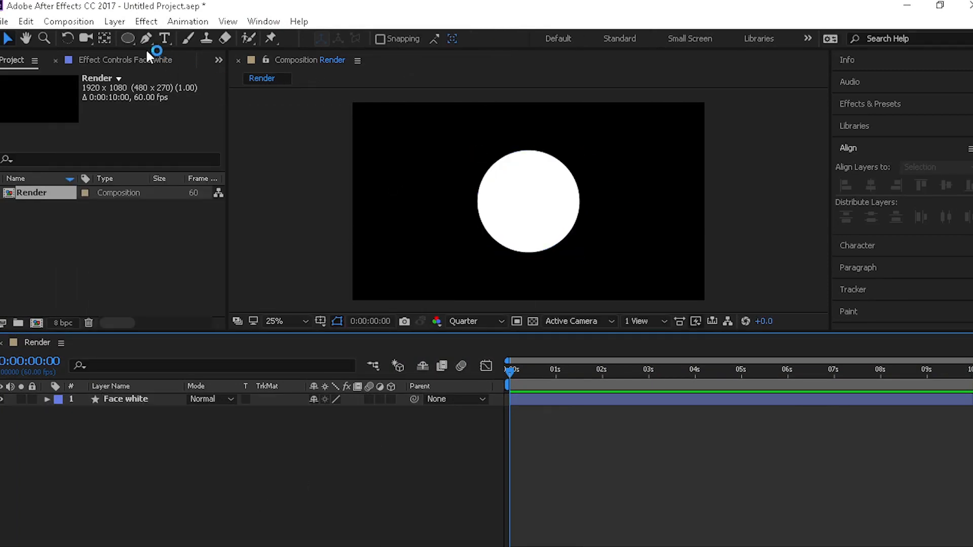
# Draw a small circle with a black (000000) fill as the left eye in the upper half of the white face
pyautogui.click(127, 39)
pyautogui.click(381, 39)
pyautogui.click(91, 264)
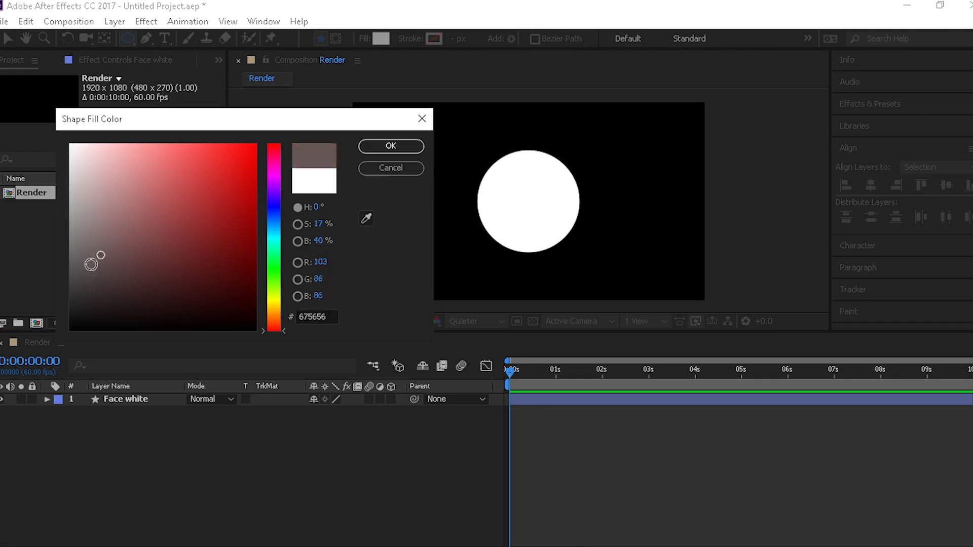
pyautogui.moveTo(91, 264); pyautogui.dragTo(71, 329)
pyautogui.click(410, 149)
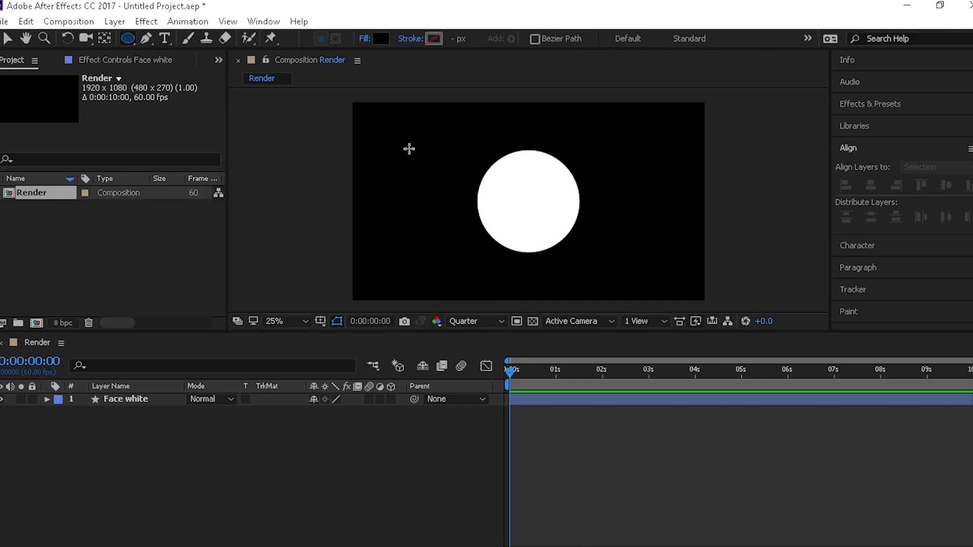
pyautogui.moveTo(506, 178); pyautogui.dragTo(523, 197)
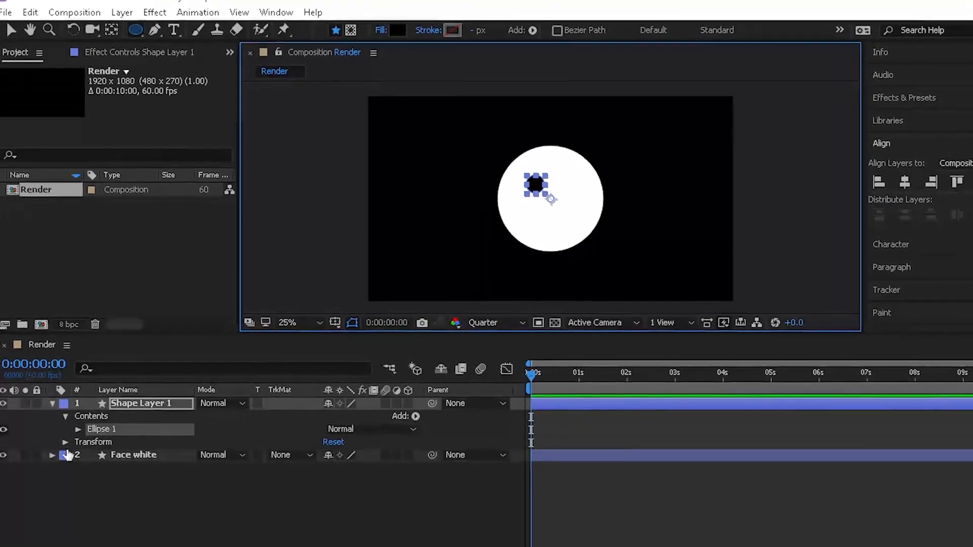
# Rename the new eye layer as Eye black and give it the Sandstone label colour
pyautogui.click(127, 399)
pyautogui.press('Return')
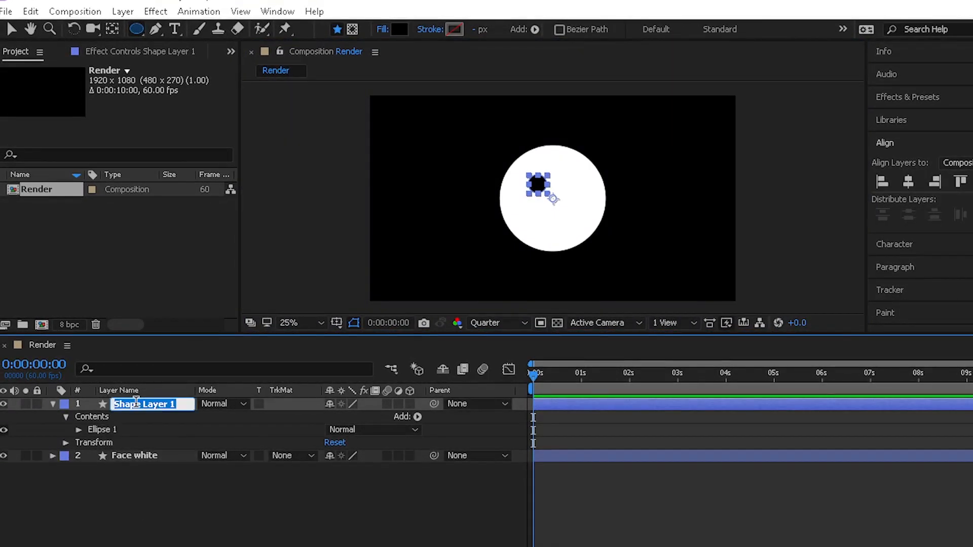
pyautogui.write('Eye b')
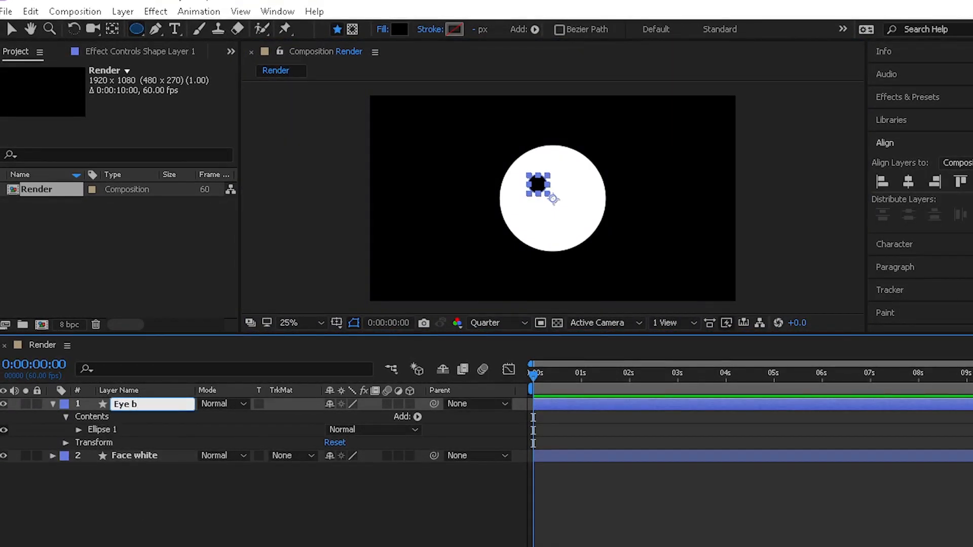
pyautogui.write('lack')
pyautogui.press('Return')
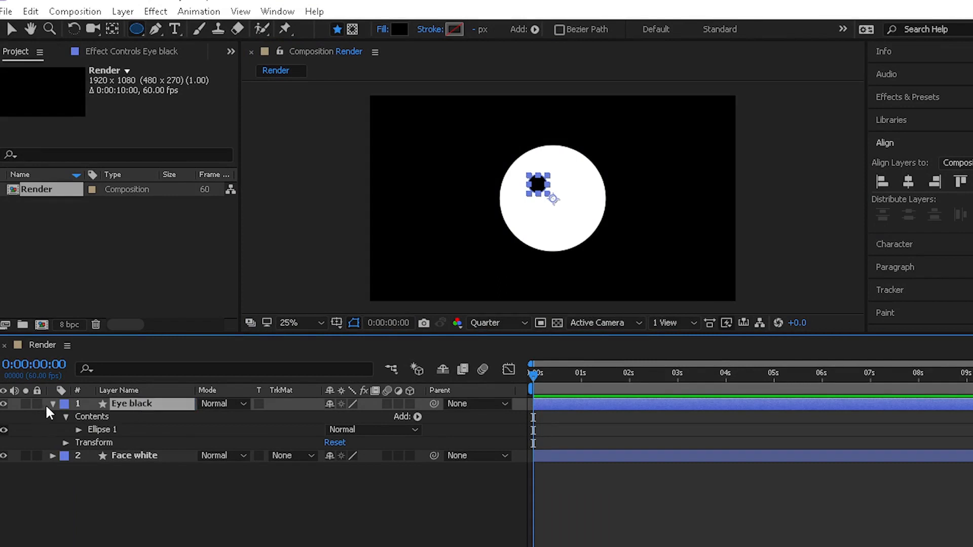
pyautogui.click(53, 404)
pyautogui.click(64, 404)
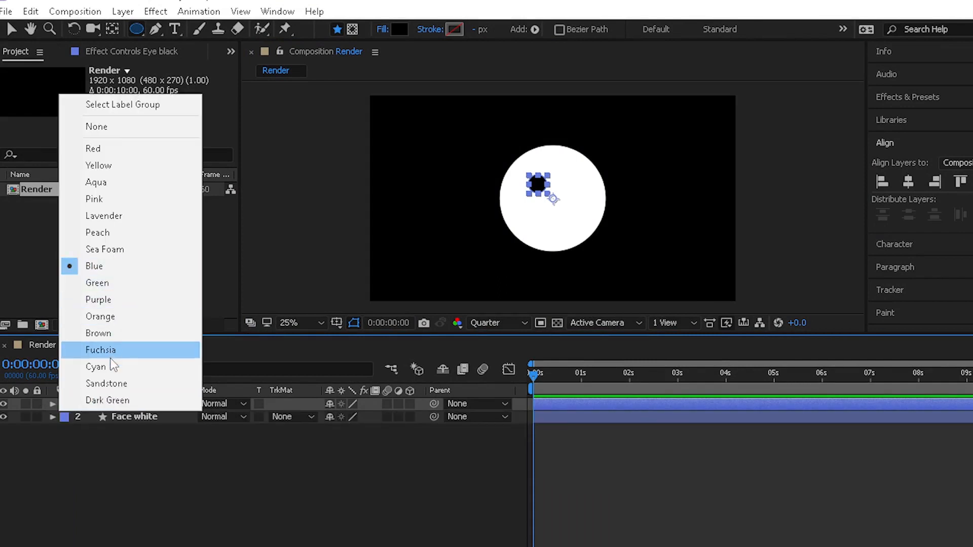
pyautogui.click(106, 384)
pyautogui.click(189, 467)
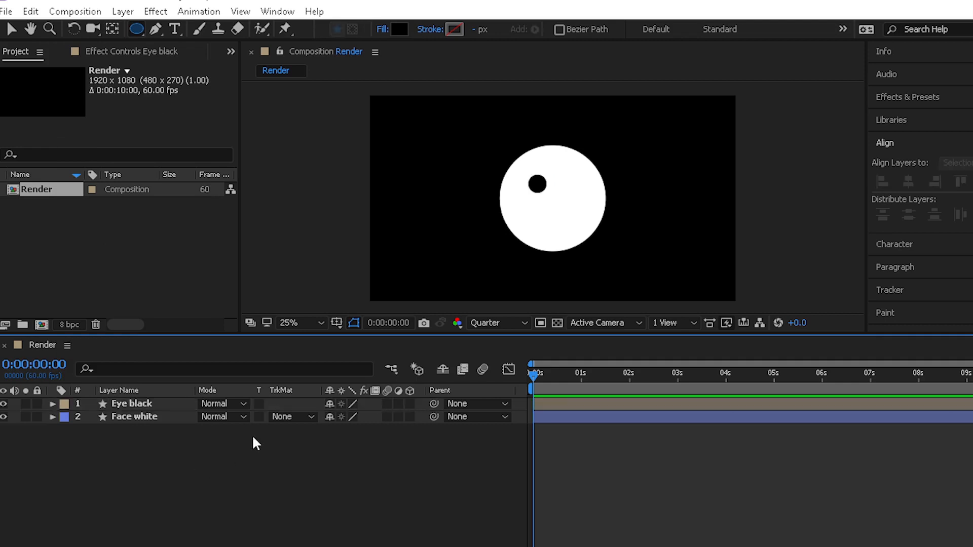
# Duplicate the Eye black layer and space the two eyes evenly on either side of the face's upper half
pyautogui.click(564, 405)
pyautogui.press('.')
pyautogui.press('.')
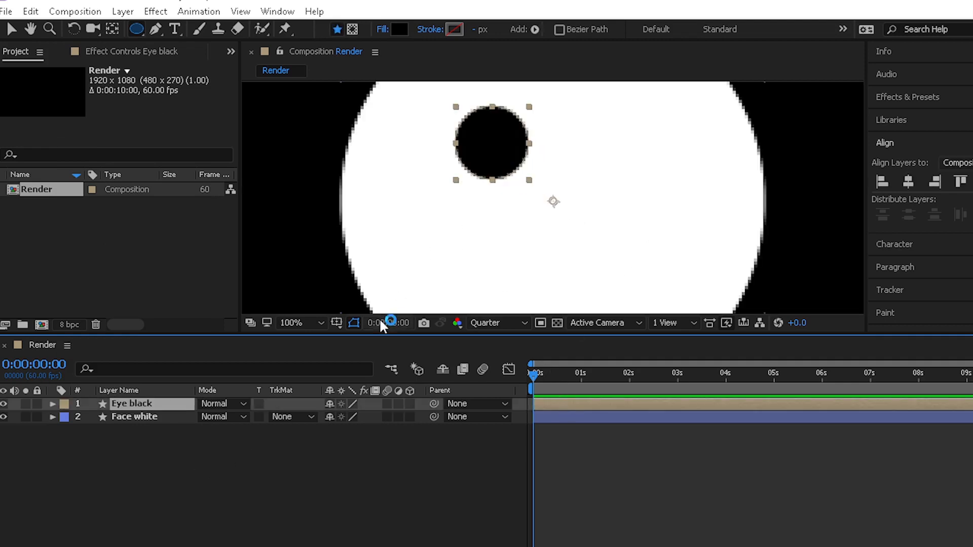
pyautogui.hotkey('ctrl', 'd')
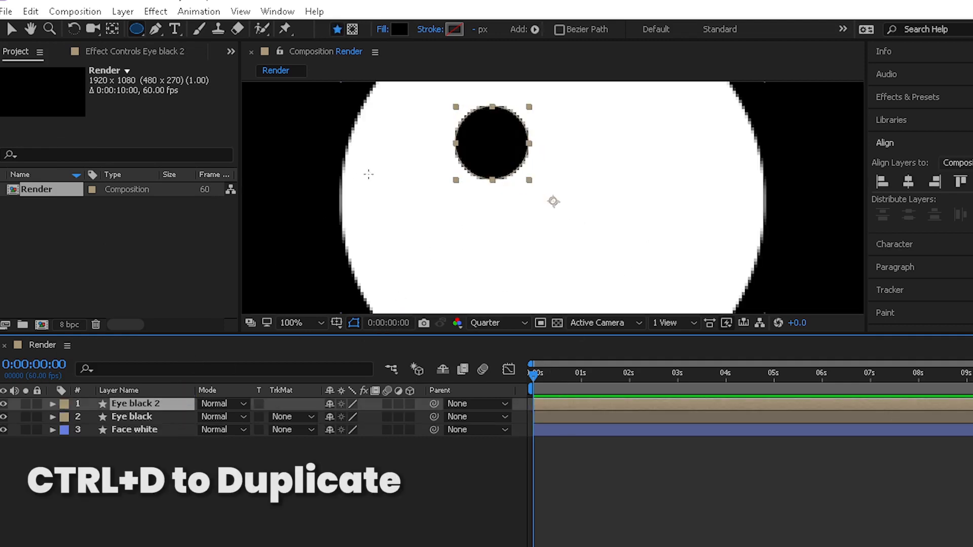
pyautogui.press('v')
pyautogui.moveTo(510, 152); pyautogui.dragTo(637, 152)
pyautogui.moveTo(471, 157); pyautogui.dragTo(429, 160)
pyautogui.moveTo(648, 156)
pyautogui.mouseDown()
pyautogui.moveTo(657, 157)
pyautogui.moveTo(643, 156)
pyautogui.mouseUp()
pyautogui.scroll(-3, 626, 185)
pyautogui.scroll(3, 626, 184)
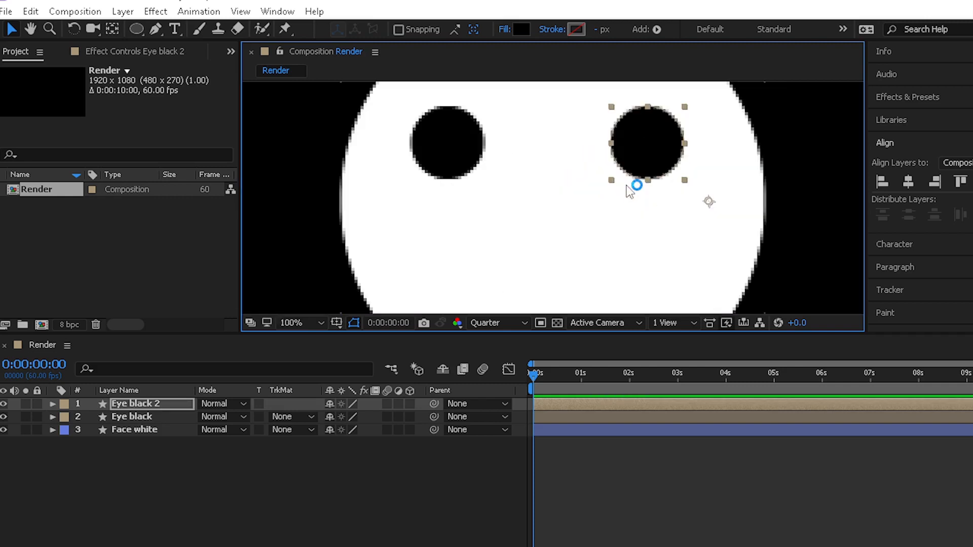
pyautogui.moveTo(447, 163); pyautogui.dragTo(455, 160)
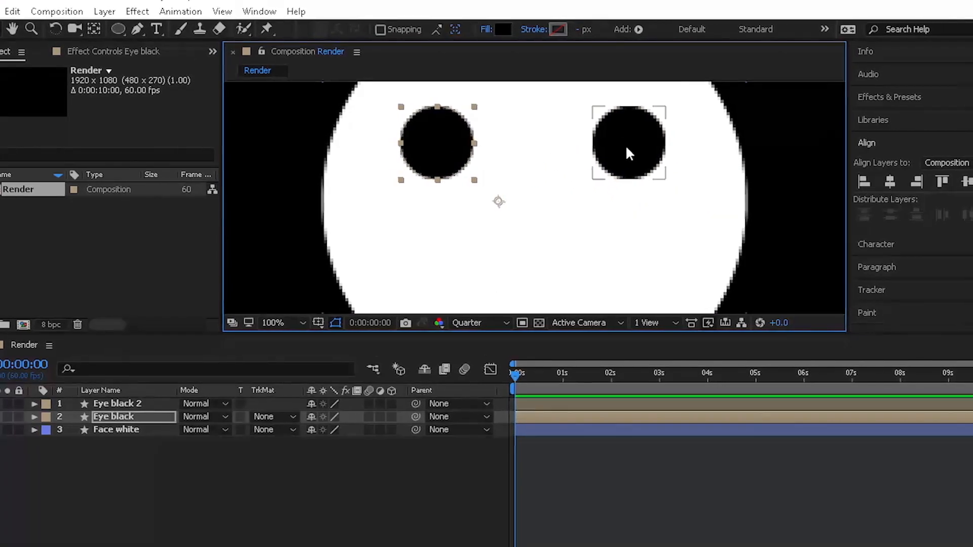
# Align both eye layers to each other by their vertical centers
pyautogui.click(654, 151)
pyautogui.keyDown('shift'); pyautogui.click(152, 417); pyautogui.keyUp('shift')
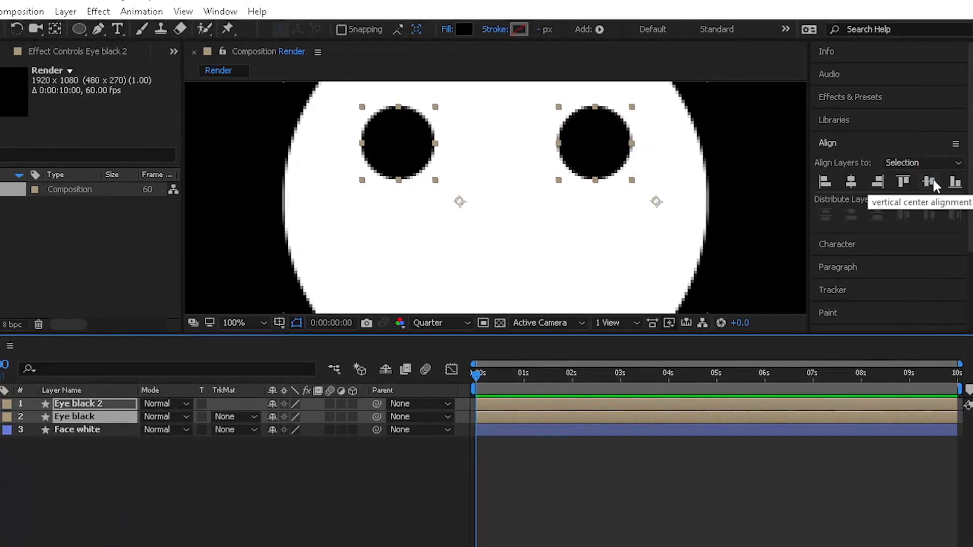
pyautogui.click(933, 177)
pyautogui.click(354, 478)
pyautogui.scroll(-4, 587, 142)
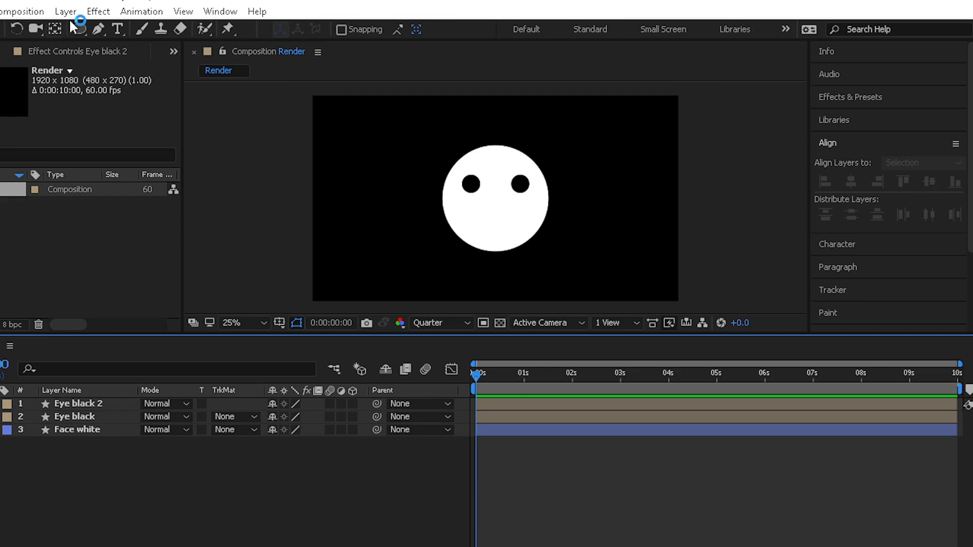
# Draw a thin black horizontal rectangle as the mouth in the lower part of the face with the Rectangle tool
pyautogui.click(87, 30)
pyautogui.click(90, 34)
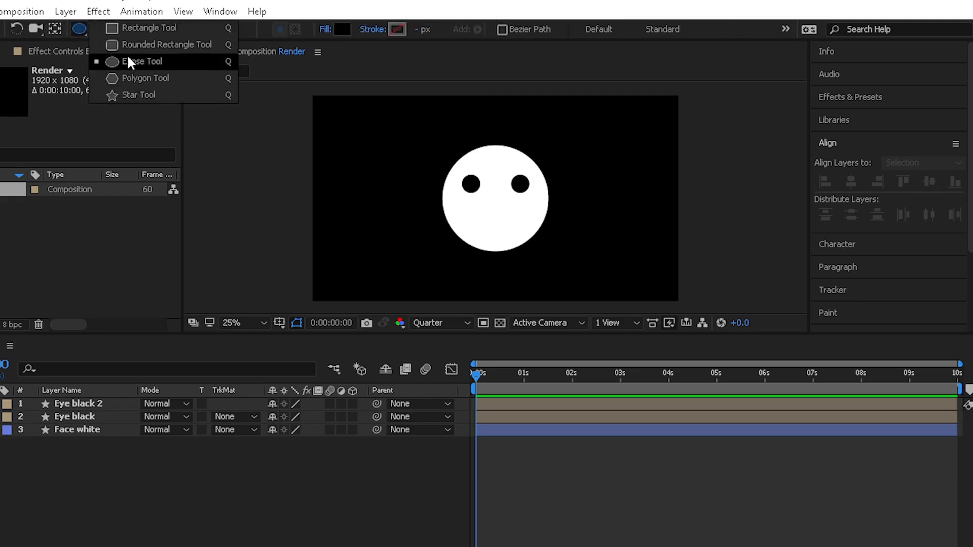
pyautogui.click(137, 30)
pyautogui.scroll(2, 496, 202)
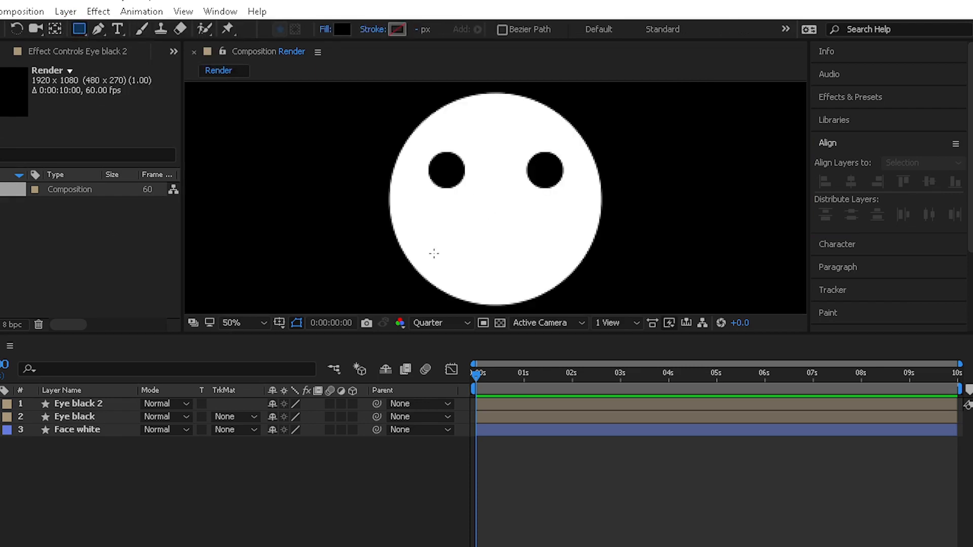
pyautogui.moveTo(439, 246); pyautogui.dragTo(557, 262)
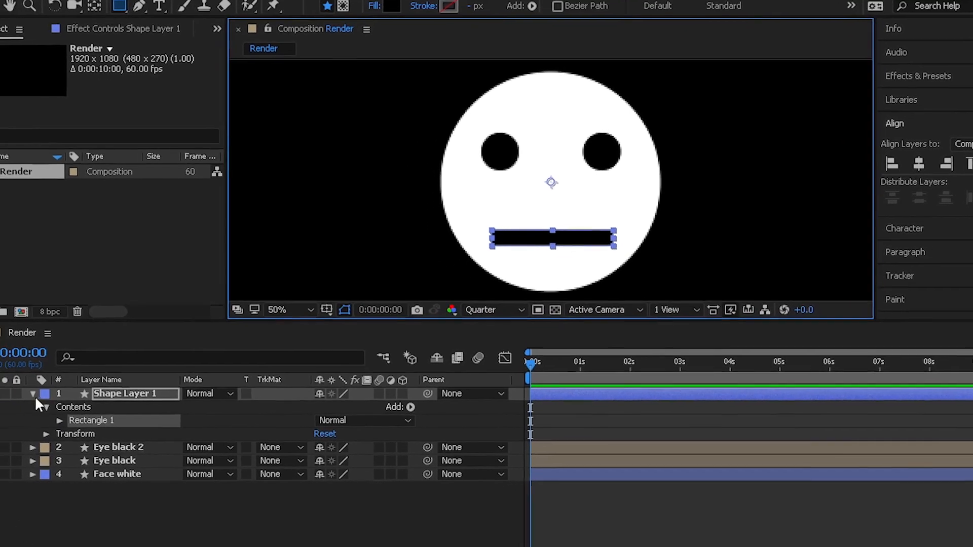
# Collapse the rectangle's shape layer and rename it as Mouth
pyautogui.click(35, 395)
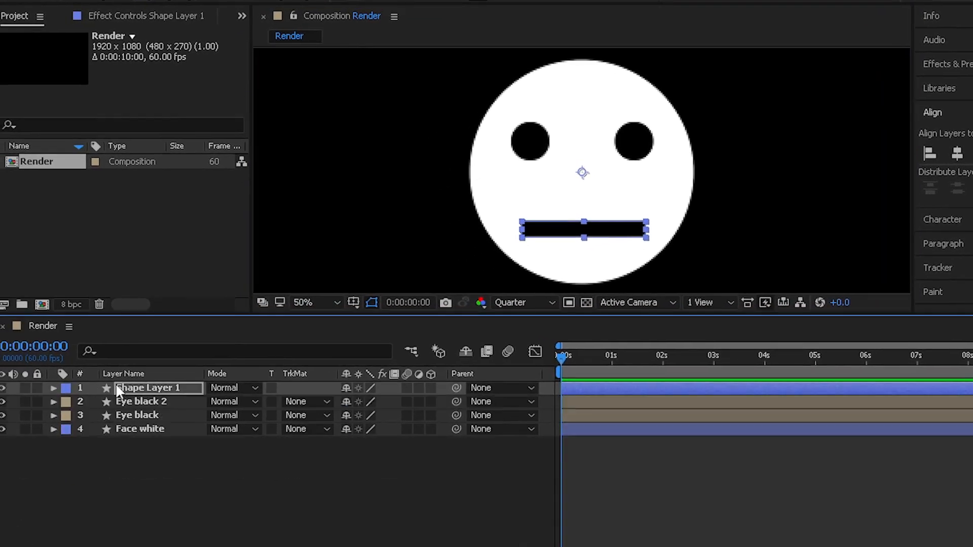
pyautogui.press('Return')
pyautogui.write('M')
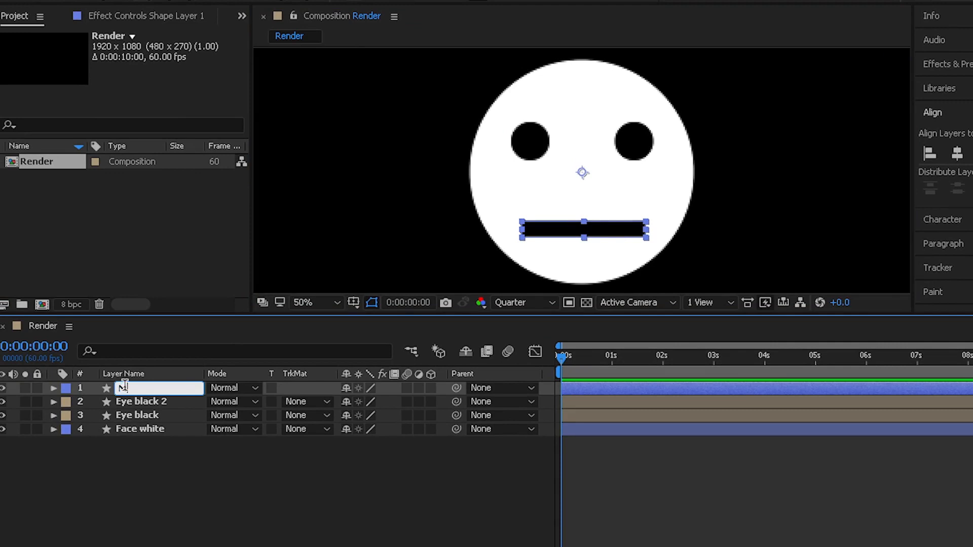
pyautogui.write('outh')
pyautogui.press('Return')
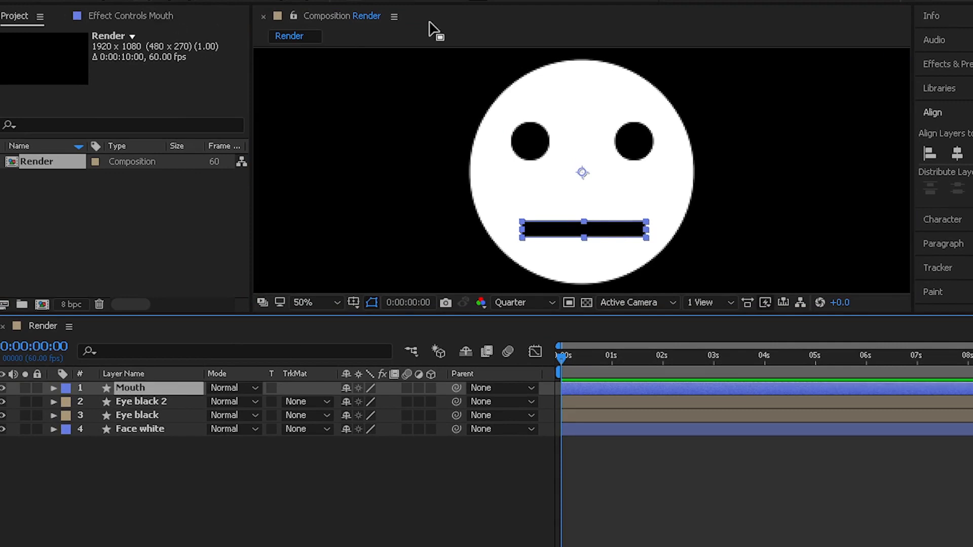
# Center the Mouth layer's anchor point within its shape and center the mouth horizontally in the composition
pyautogui.keyDown('ctrl'); pyautogui.doubleClick(119, 3); pyautogui.keyUp('ctrl')
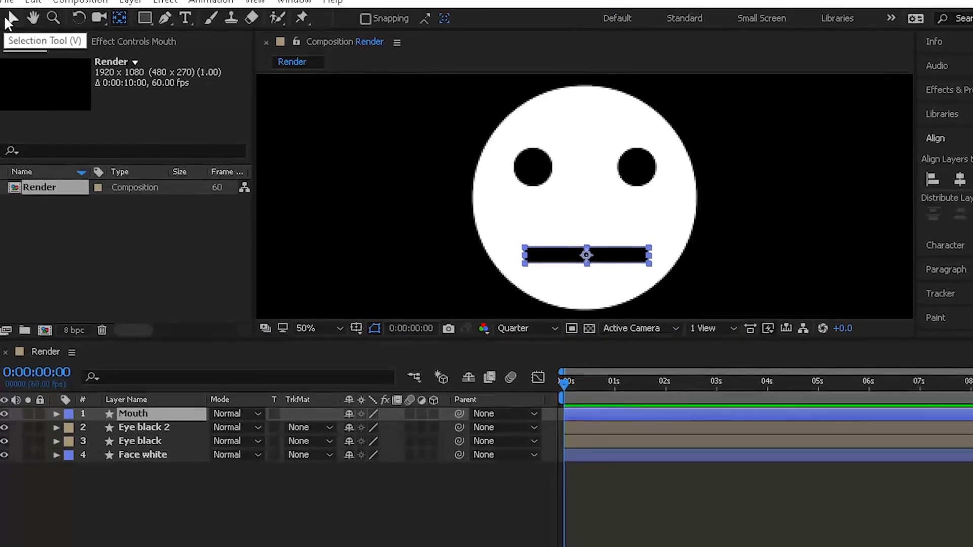
pyautogui.click(11, 19)
pyautogui.scroll(-2, 380, 228)
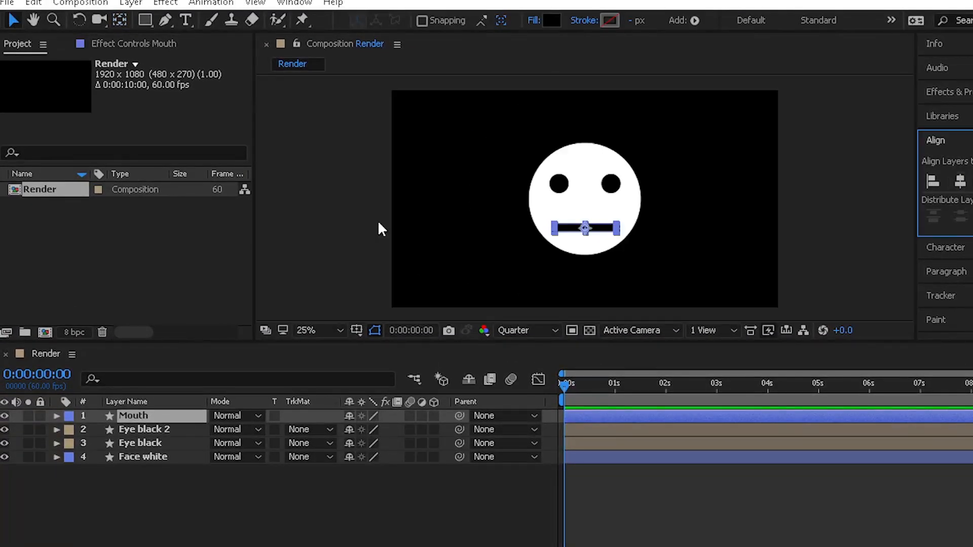
pyautogui.click(439, 473)
pyautogui.scroll(2, 625, 226)
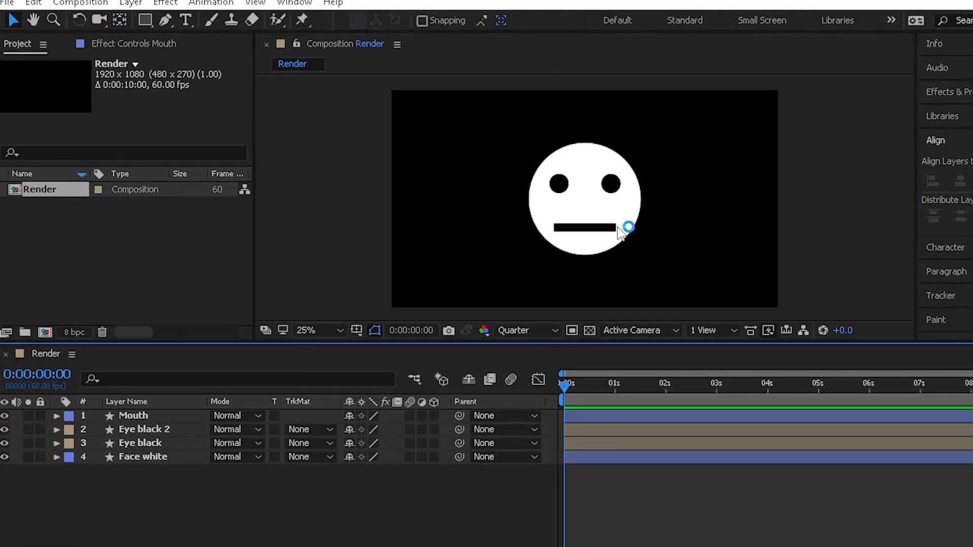
# Move both eyes slightly lower on the face and realign them by their vertical centers
pyautogui.click(538, 180)
pyautogui.moveTo(538, 176); pyautogui.dragTo(538, 188)
pyautogui.moveTo(634, 171); pyautogui.dragTo(635, 184)
pyautogui.keyDown('ctrl'); pyautogui.click(89, 443); pyautogui.keyUp('ctrl')
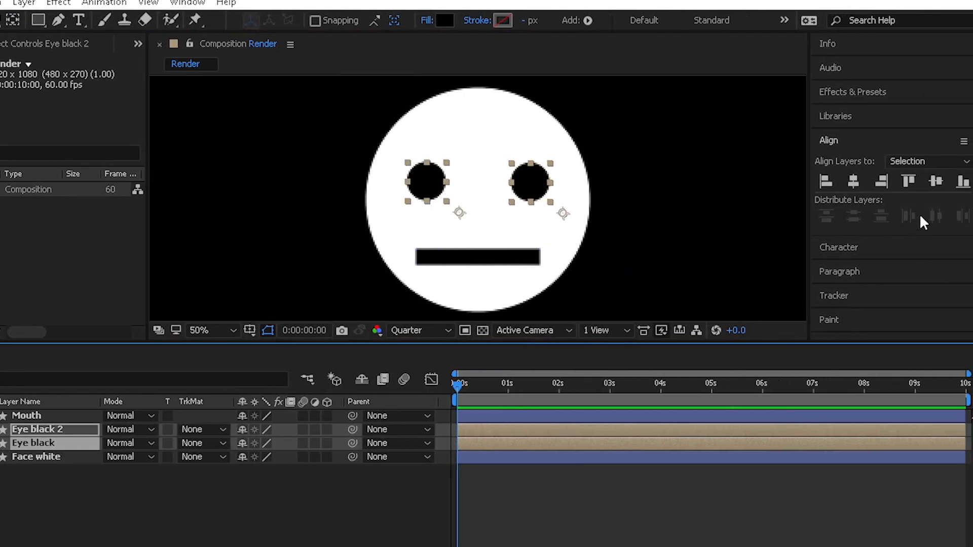
pyautogui.click(935, 182)
pyautogui.click(325, 504)
pyautogui.scroll(-4, 662, 192)
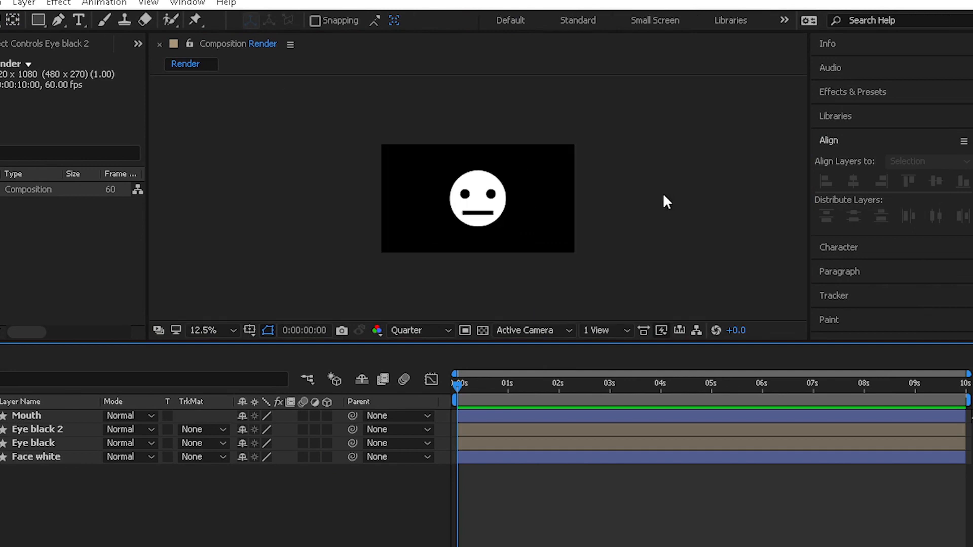
# Hide the Mouth, Eye black 2 and Eye black layers
pyautogui.scroll(2, 640, 190)
pyautogui.scroll(2, 638, 191)
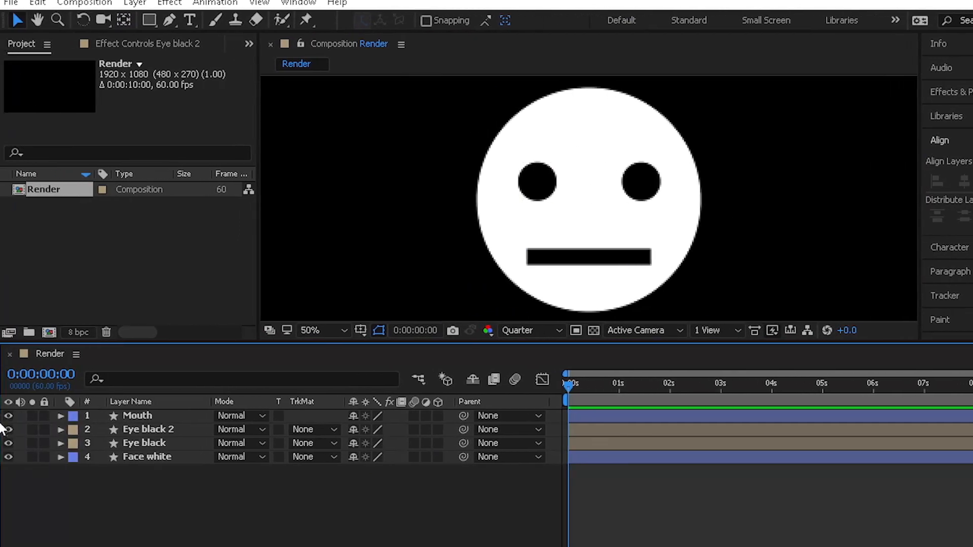
pyautogui.moveTo(8, 415); pyautogui.dragTo(8, 444)
# Reveal the Scale property of Face white and set a 100% Scale keyframe at 0:00:00:00
pyautogui.click(151, 458)
pyautogui.press('s')
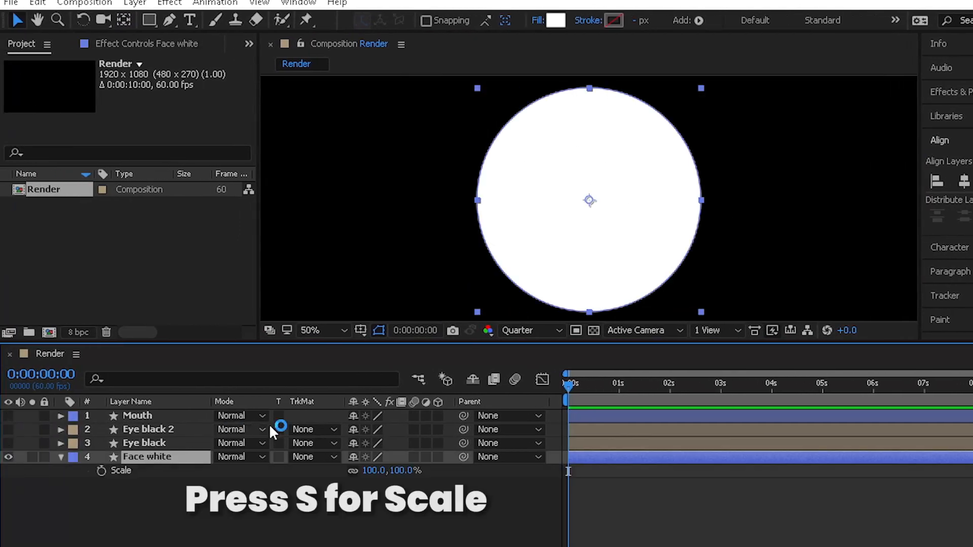
pyautogui.click(102, 471)
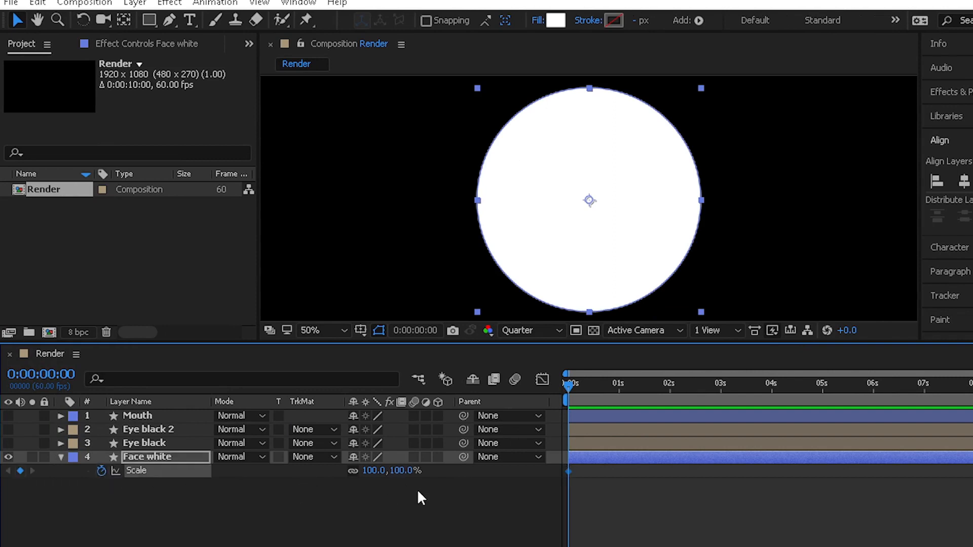
# Set the Face white Scale keyframe at 0:00:00:00 to 0% and add a 100% Scale keyframe at 0:00:00:59
pyautogui.click(375, 471)
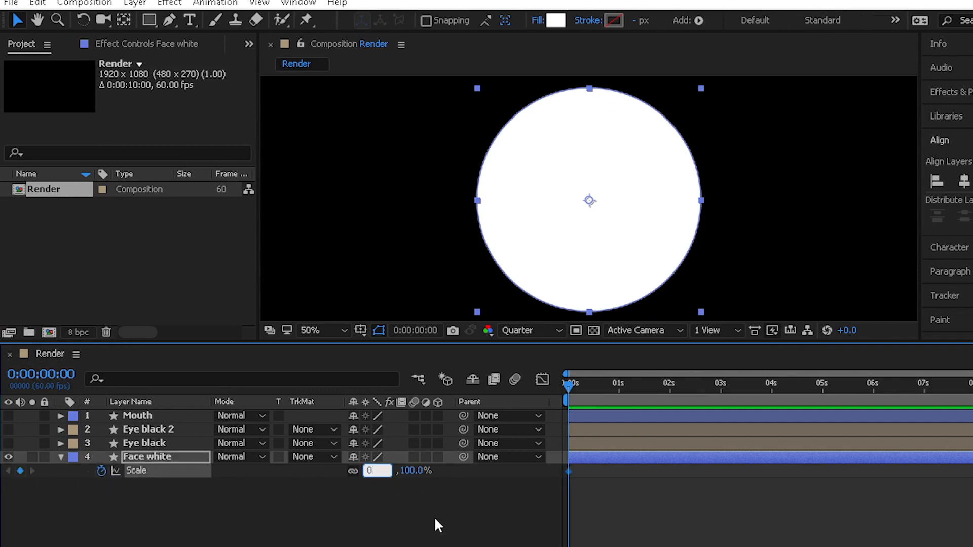
pyautogui.write('0')
pyautogui.press('Return')
pyautogui.moveTo(625, 386); pyautogui.dragTo(614, 388)
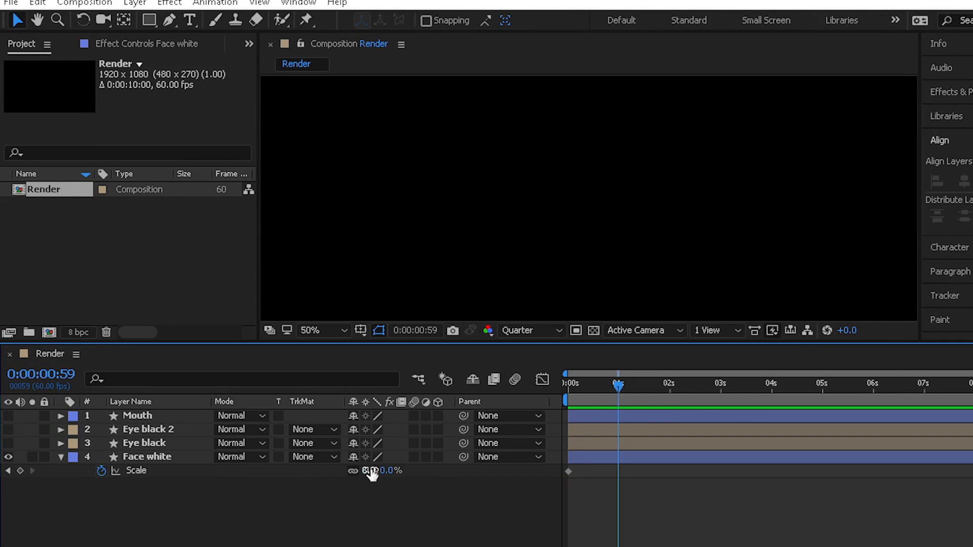
pyautogui.moveTo(370, 470); pyautogui.dragTo(494, 470)
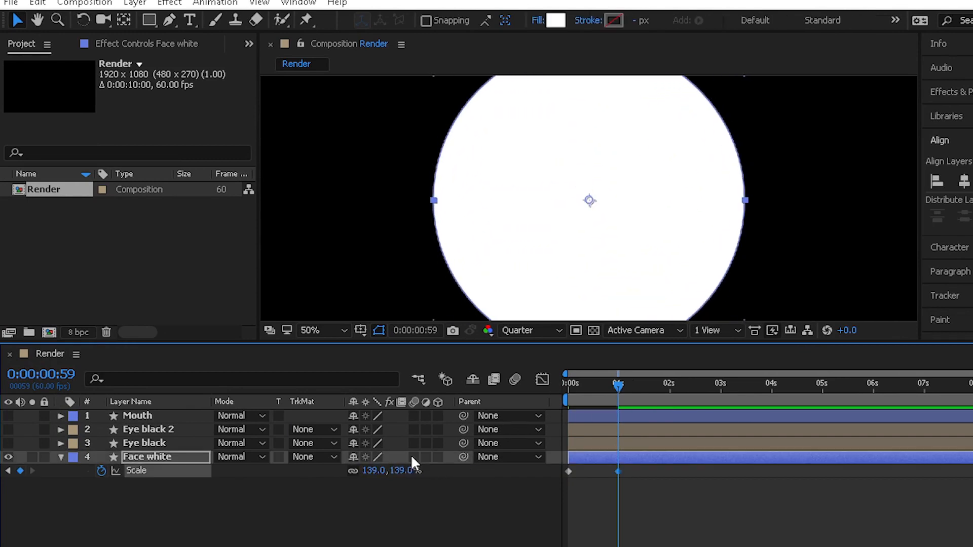
pyautogui.click(371, 470)
pyautogui.click(430, 531)
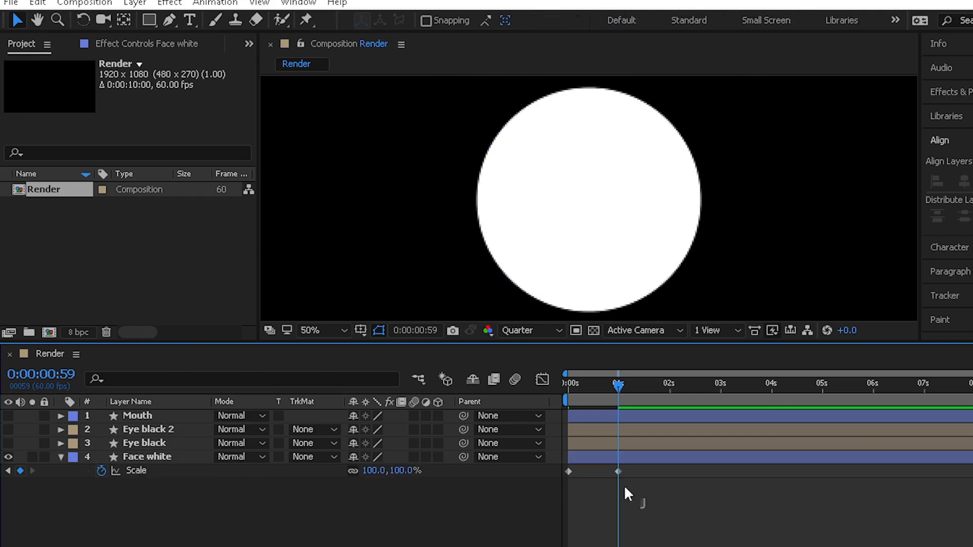
# Apply Easy Ease to both Face white Scale keyframes and preview the animation from the start
pyautogui.moveTo(644, 510); pyautogui.dragTo(559, 466)
pyautogui.press('F9')
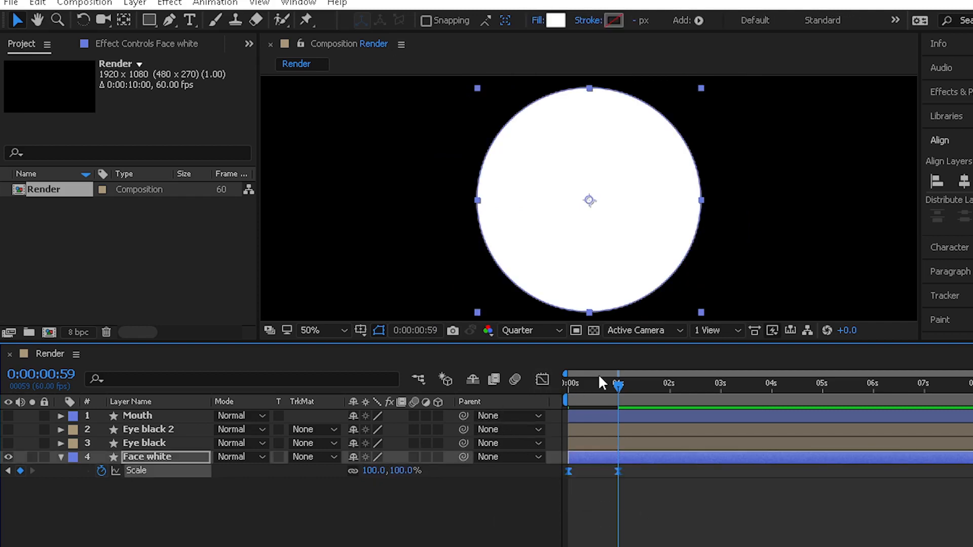
pyautogui.moveTo(591, 389); pyautogui.dragTo(528, 396)
pyautogui.scroll(-1, 598, 291)
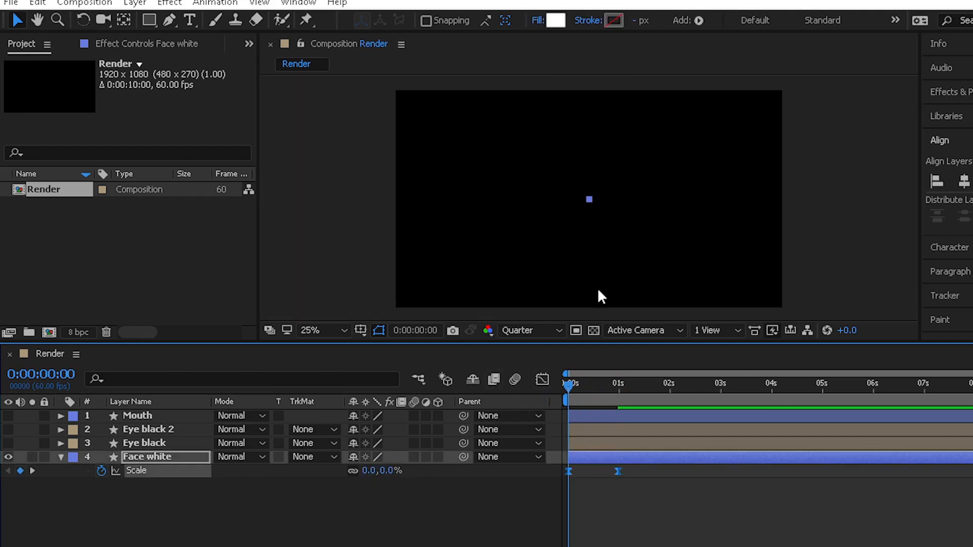
pyautogui.press('space')
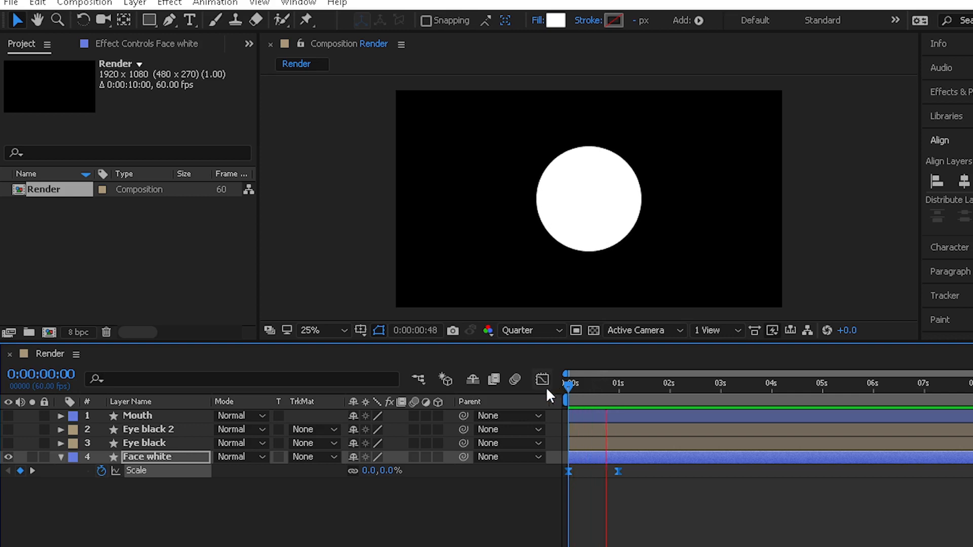
# Reshape the Face white Scale speed graph so the speed peaks early and slows gradually into the last keyframe, then preview it
pyautogui.click(542, 379)
pyautogui.moveTo(664, 493); pyautogui.dragTo(451, 544)
pyautogui.scroll(2, 608, 538)
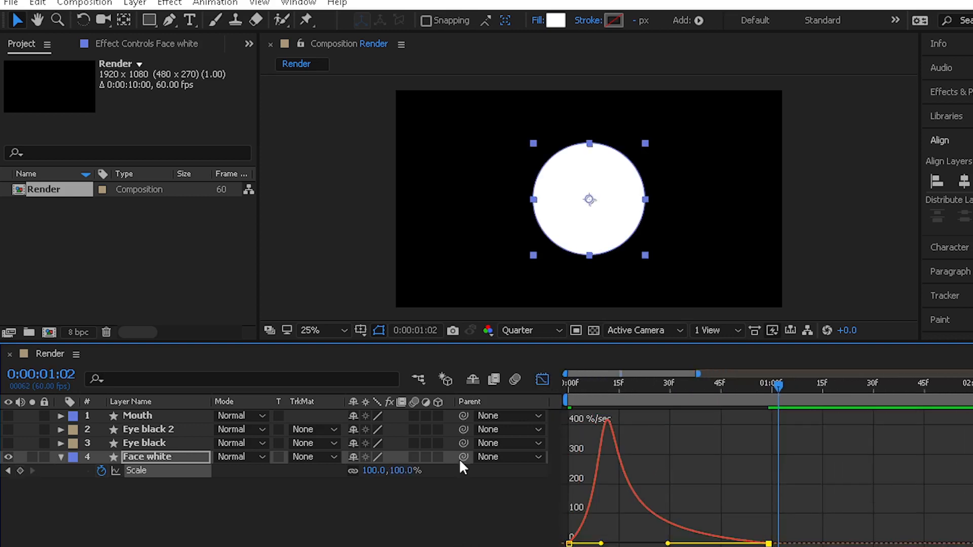
pyautogui.click(541, 380)
pyautogui.press('Home')
pyautogui.press('space')
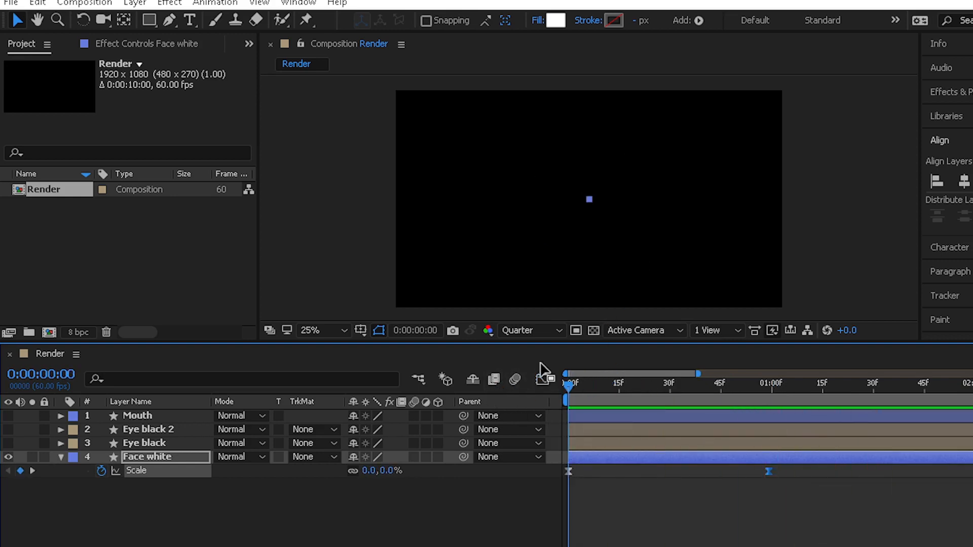
pyautogui.press('space')
# Show the Mouth and both eye layers again, collapse Face white and reveal the Scale property of Eye black
pyautogui.click(581, 446)
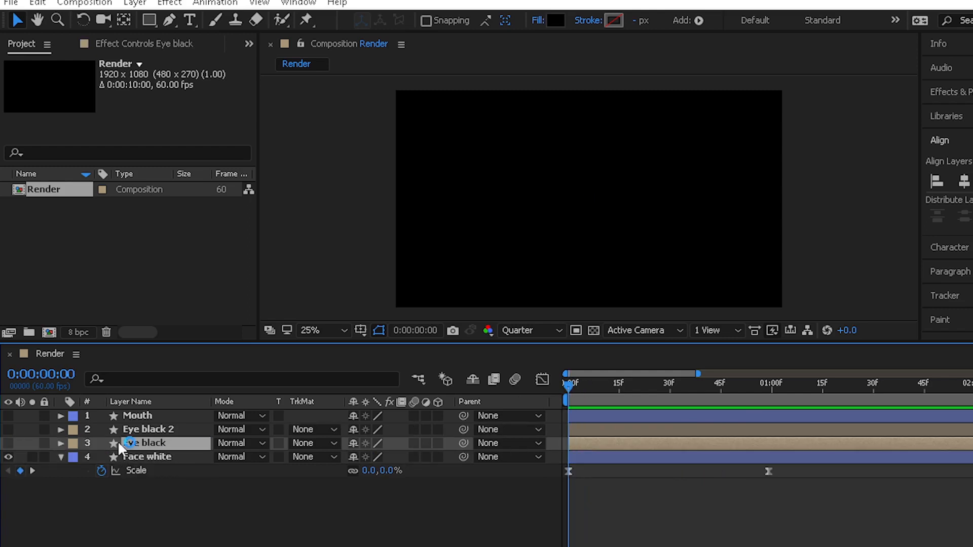
pyautogui.moveTo(8, 443); pyautogui.dragTo(8, 415)
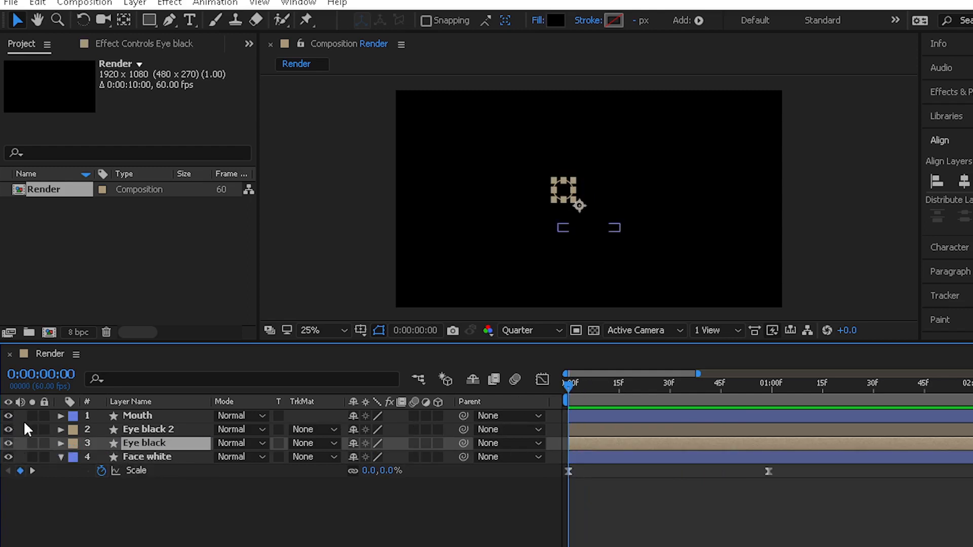
pyautogui.click(60, 452)
pyautogui.click(60, 443)
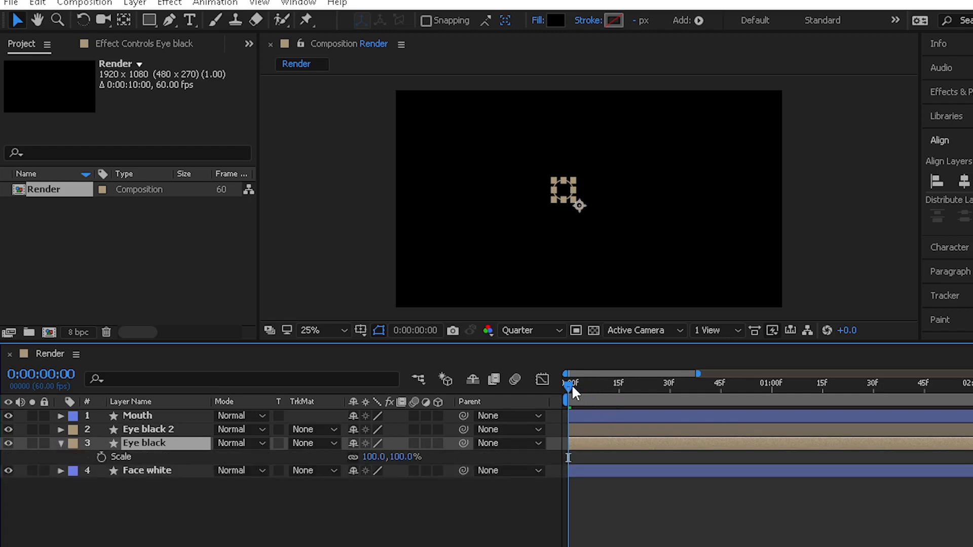
# Add a 0% Scale keyframe to Eye black at 0:00:00:00
pyautogui.moveTo(571, 384); pyautogui.dragTo(482, 379)
pyautogui.click(101, 457)
pyautogui.click(375, 456)
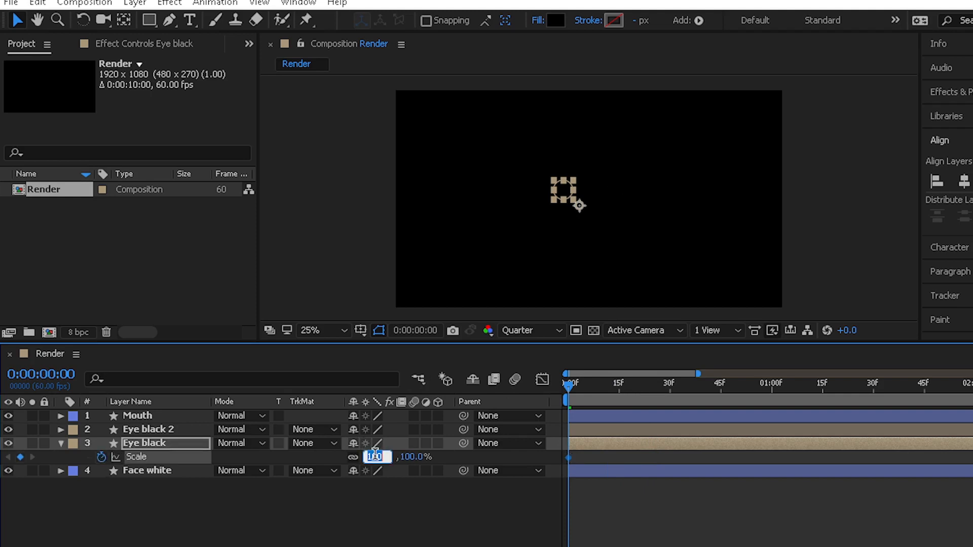
pyautogui.press('Return')
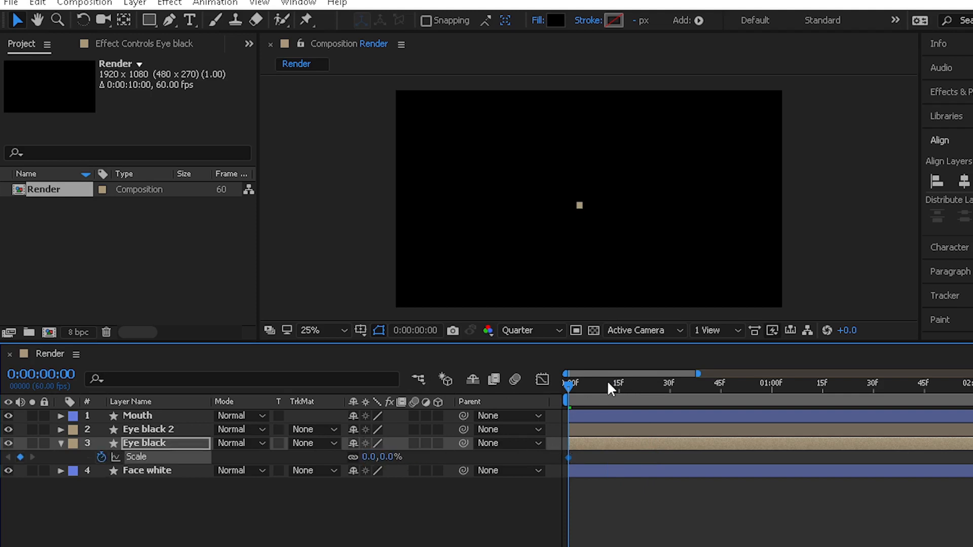
# Add a 100% Scale keyframe to Eye black at 0:00:00:50
pyautogui.moveTo(655, 386); pyautogui.dragTo(680, 384)
pyautogui.press('-')
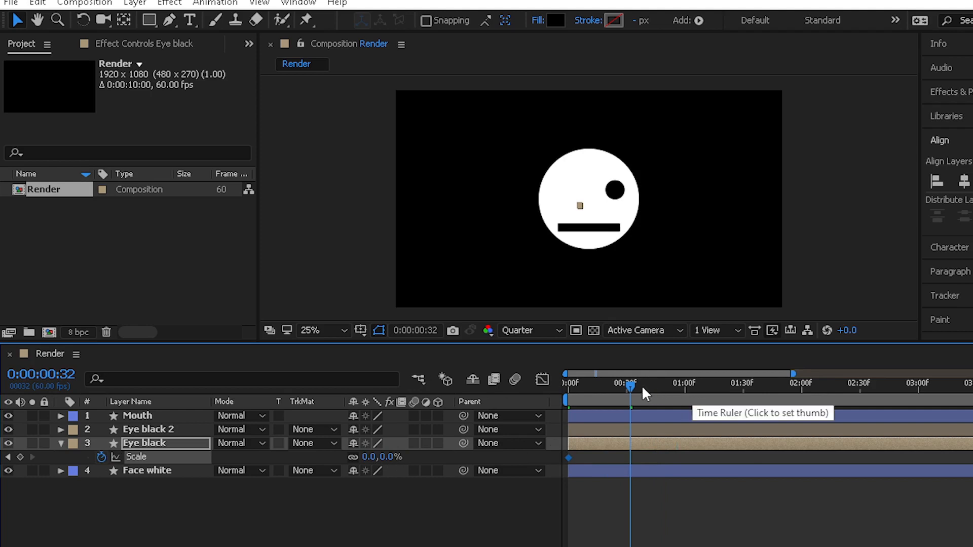
pyautogui.click(569, 384)
pyautogui.moveTo(570, 384); pyautogui.dragTo(665, 384)
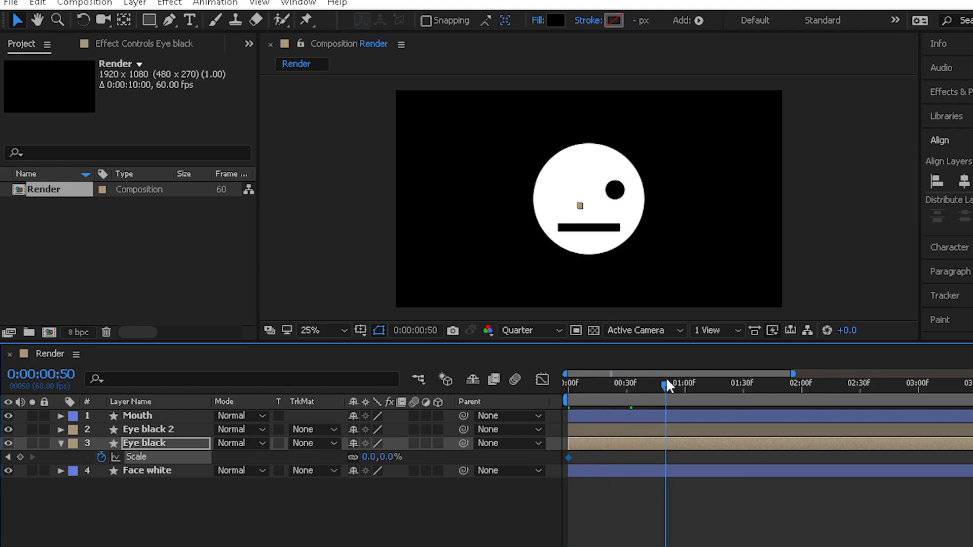
pyautogui.click(371, 456)
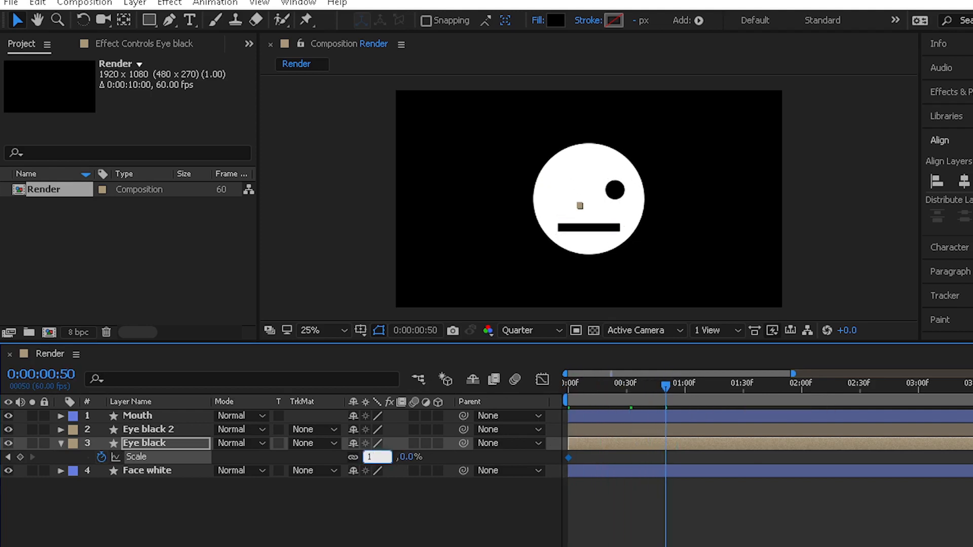
pyautogui.write('100')
pyautogui.press('Return')
# Shift the Eye black layer to start at about 0:00:00:18 and apply Easy Ease to its two Scale keyframes
pyautogui.moveTo(597, 443); pyautogui.dragTo(631, 439)
pyautogui.moveTo(706, 452); pyautogui.dragTo(591, 467)
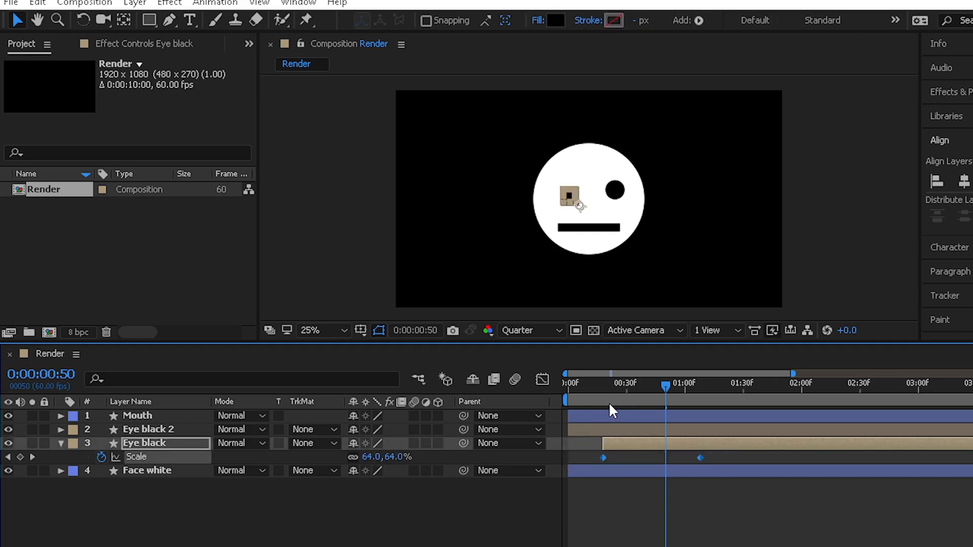
pyautogui.press('F9')
pyautogui.moveTo(612, 388); pyautogui.dragTo(676, 394)
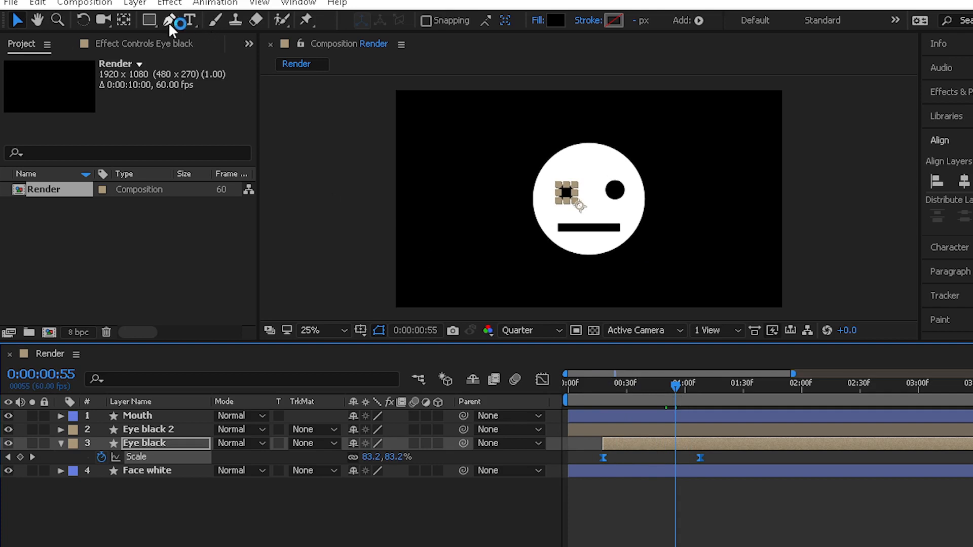
# Center the Eye black layer's anchor point within its shape and scrub through the scale animation to 0:00:01:35
pyautogui.click(124, 18)
pyautogui.hotkey('ctrl', 'alt', 'Home')
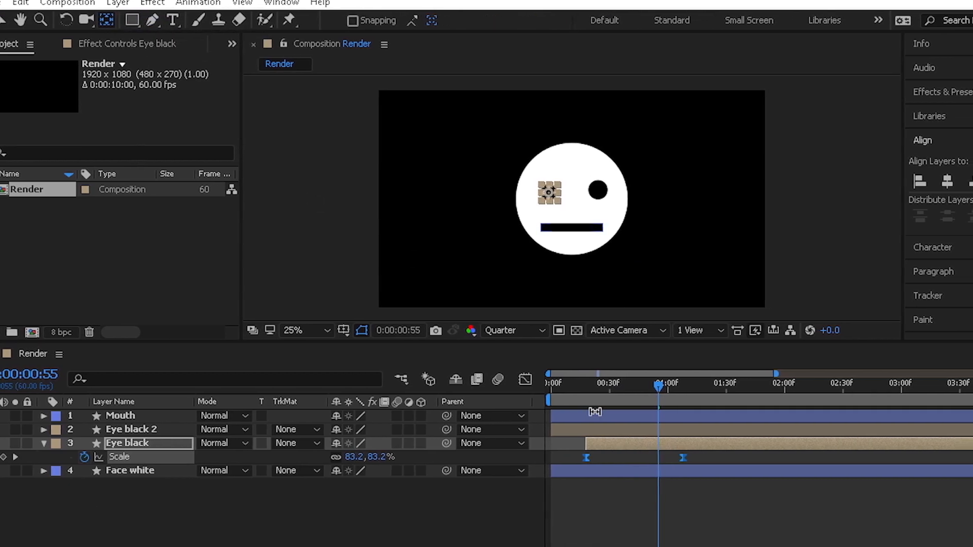
pyautogui.moveTo(558, 398); pyautogui.dragTo(699, 388)
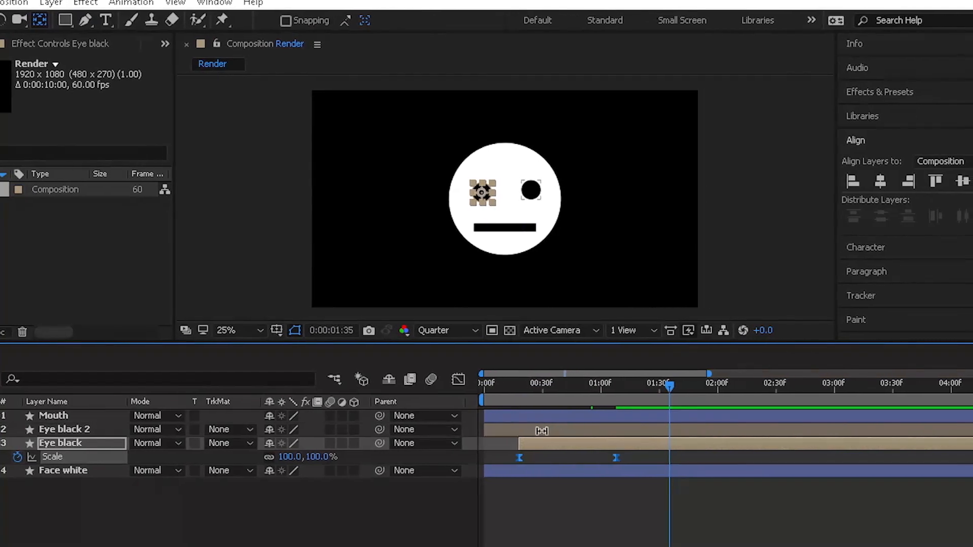
# Align both eyes to each other by their vertical centers and center the Eye black 2 anchor point within its shape
pyautogui.press('v')
pyautogui.keyDown('shift'); pyautogui.click(608, 431); pyautogui.keyUp('shift')
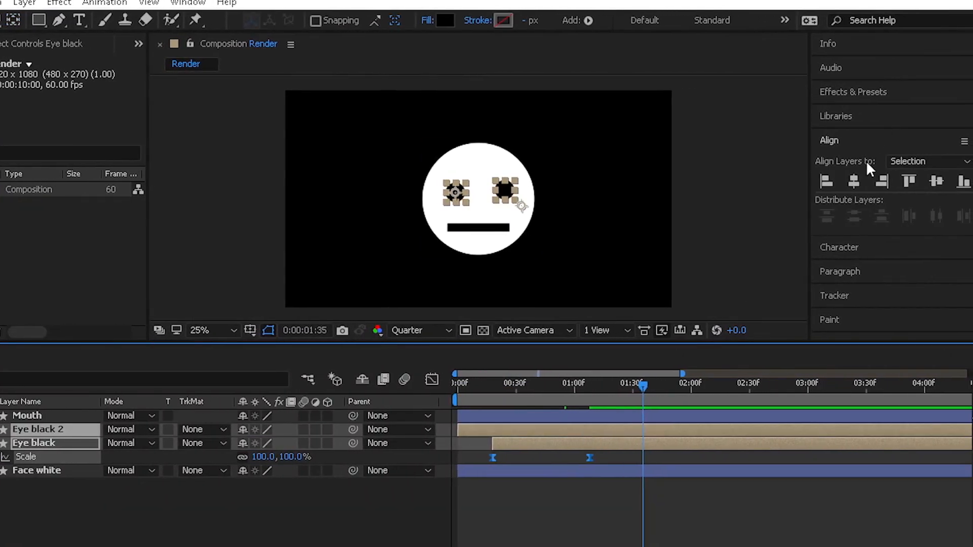
pyautogui.click(935, 181)
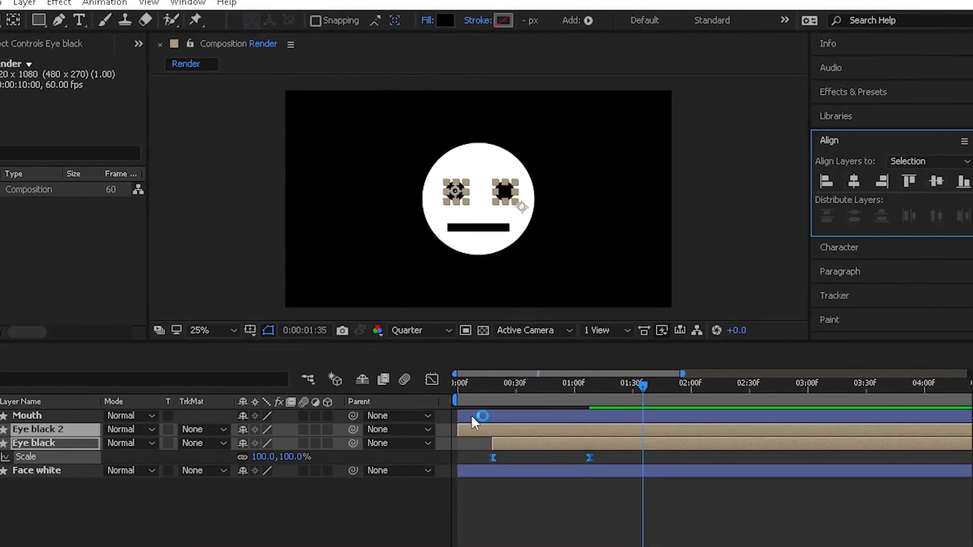
pyautogui.click(58, 485)
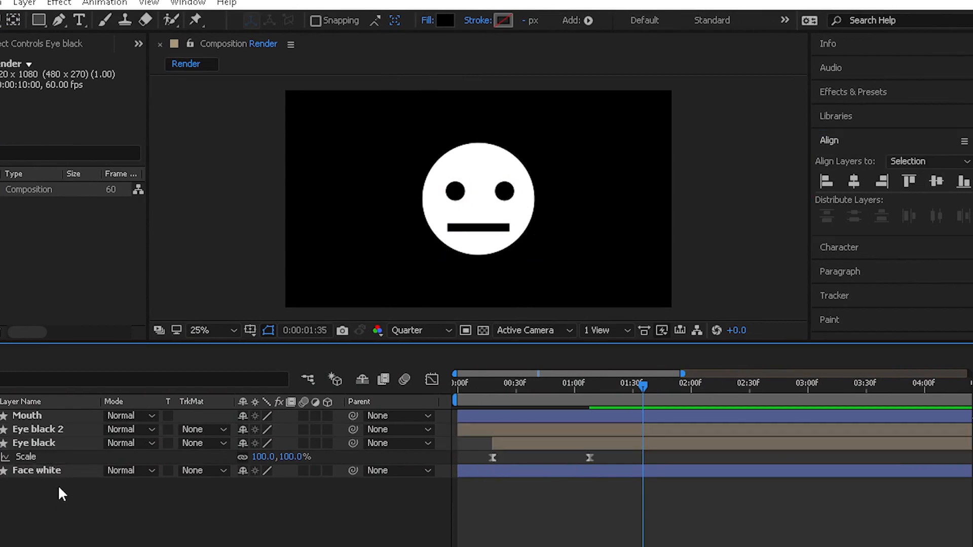
pyautogui.click(41, 429)
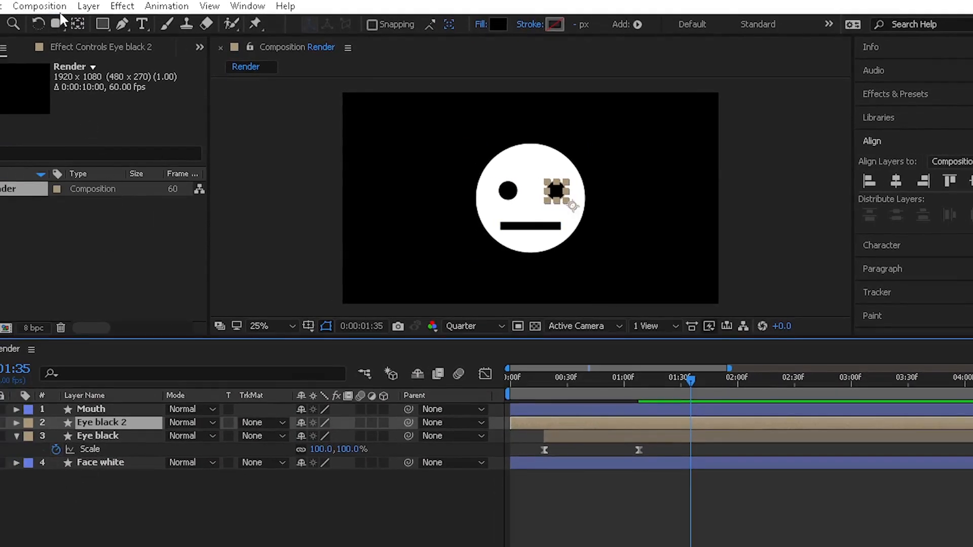
pyautogui.click(76, 24)
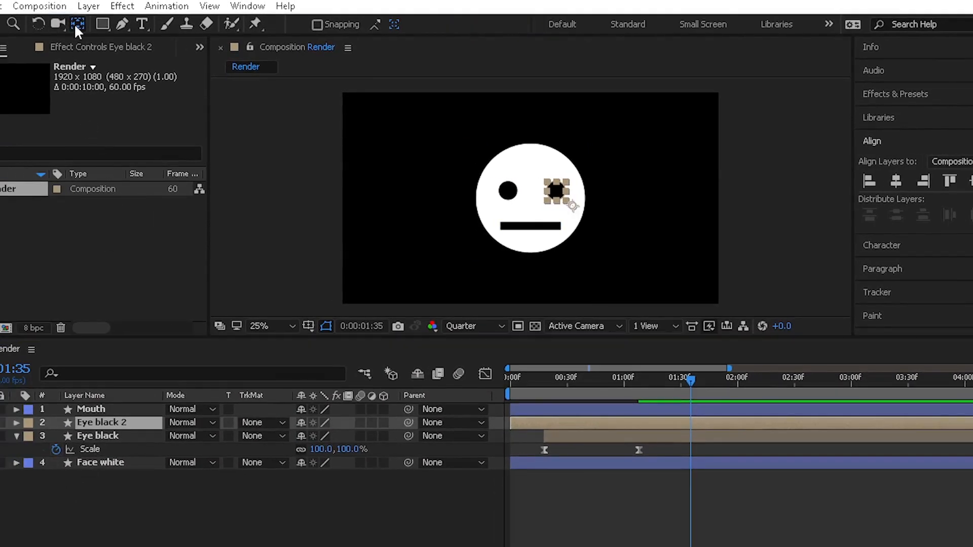
# Reshape the Eye black Scale speed graph by raising the last keyframe's incoming influence to about 100%, so the speed peaks early
pyautogui.click(116, 437)
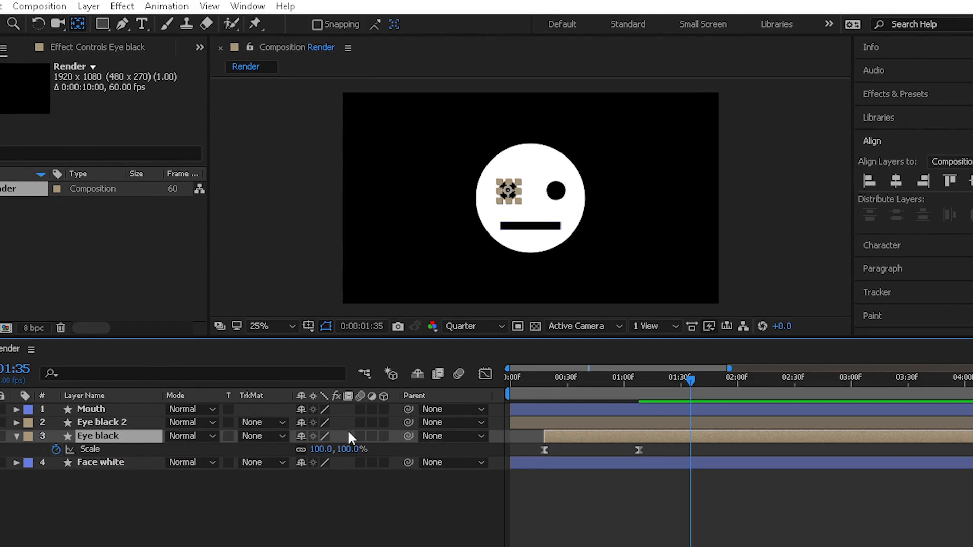
pyautogui.moveTo(574, 382); pyautogui.dragTo(549, 387)
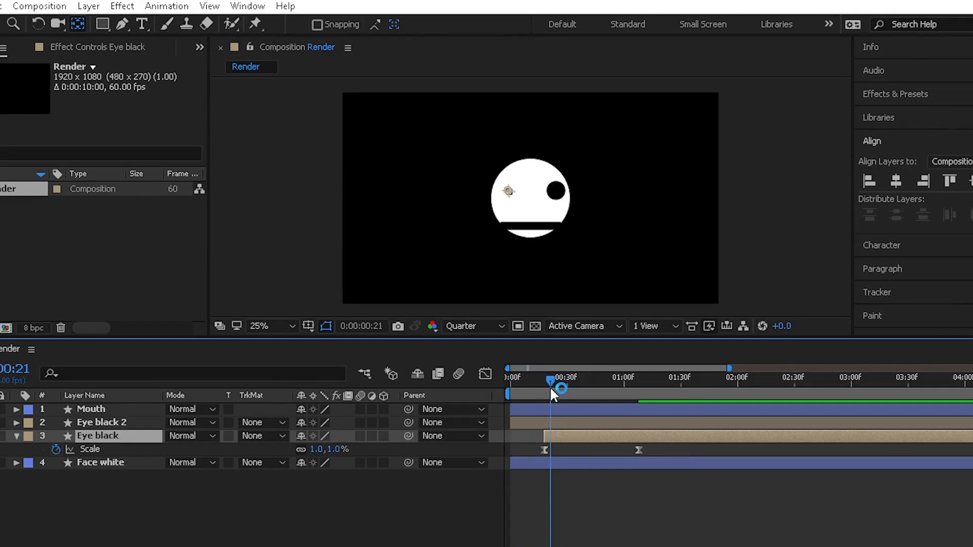
pyautogui.click(544, 448)
pyautogui.click(485, 374)
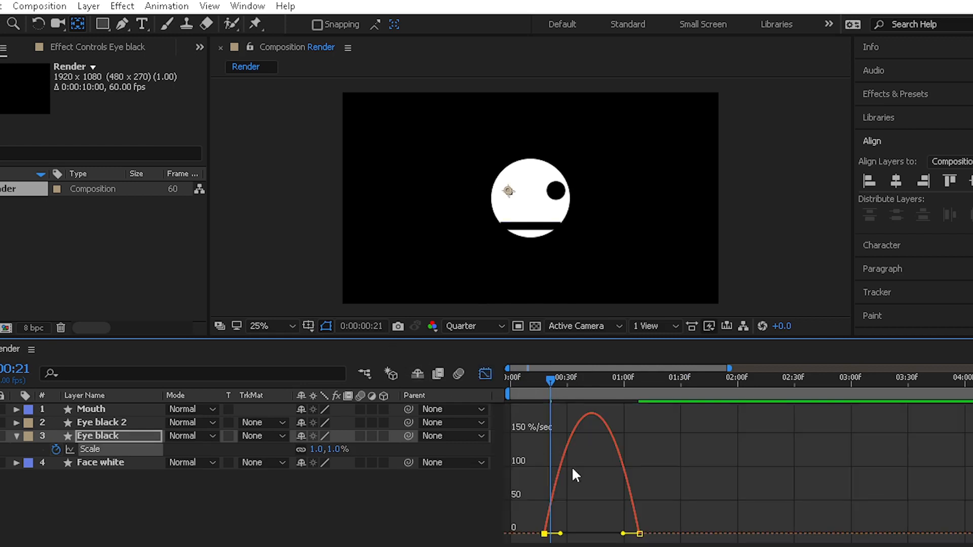
pyautogui.moveTo(622, 535); pyautogui.dragTo(552, 532)
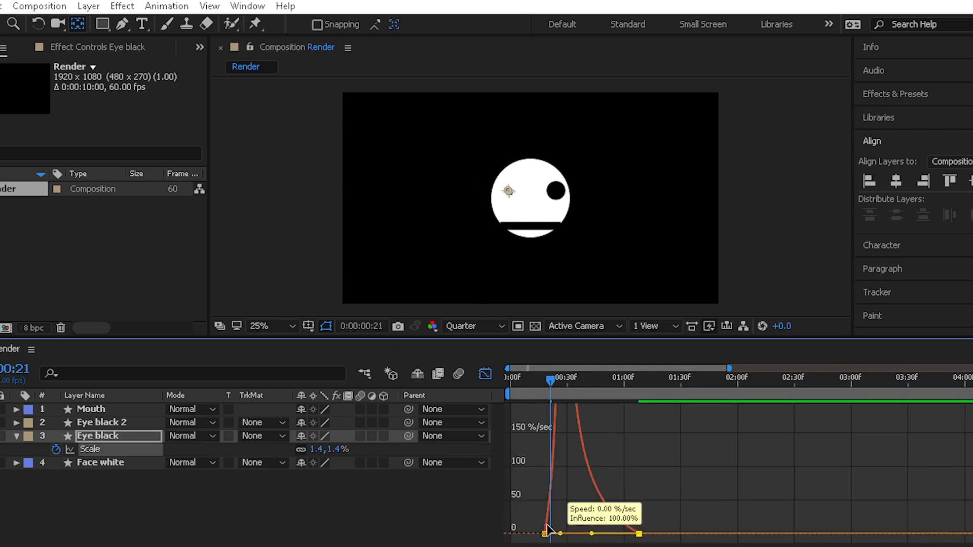
pyautogui.click(485, 373)
# Copy the Eye black Scale keyframes onto the Eye black 2 layer at 0:00:00:18 and preview the animation
pyautogui.moveTo(569, 400); pyautogui.dragTo(551, 393)
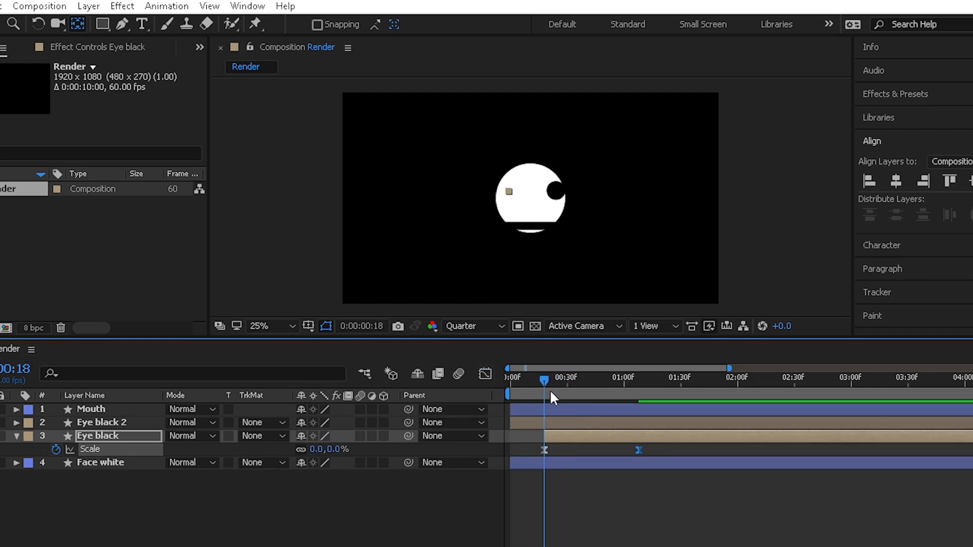
pyautogui.hotkey('ctrl', 'c')
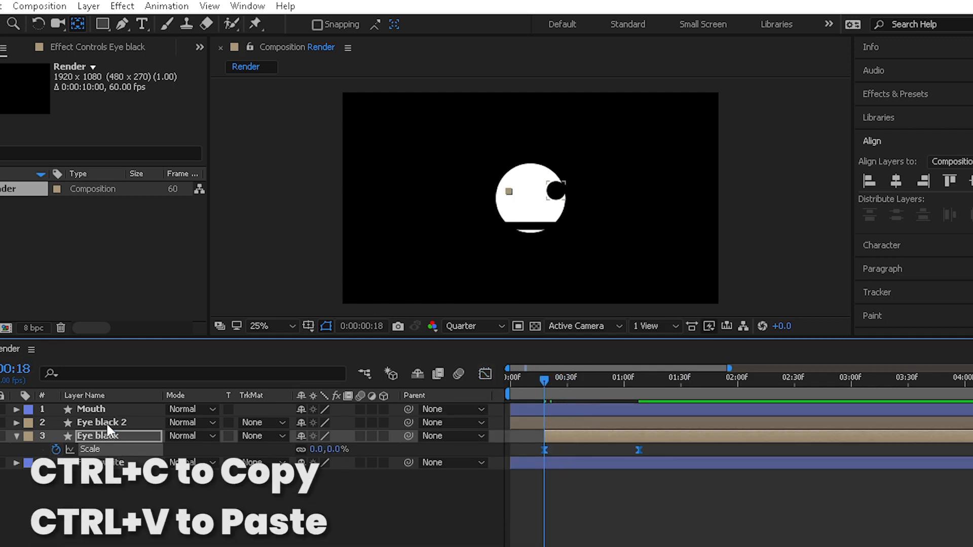
pyautogui.click(105, 421)
pyautogui.hotkey('ctrl', 'v')
pyautogui.press('space')
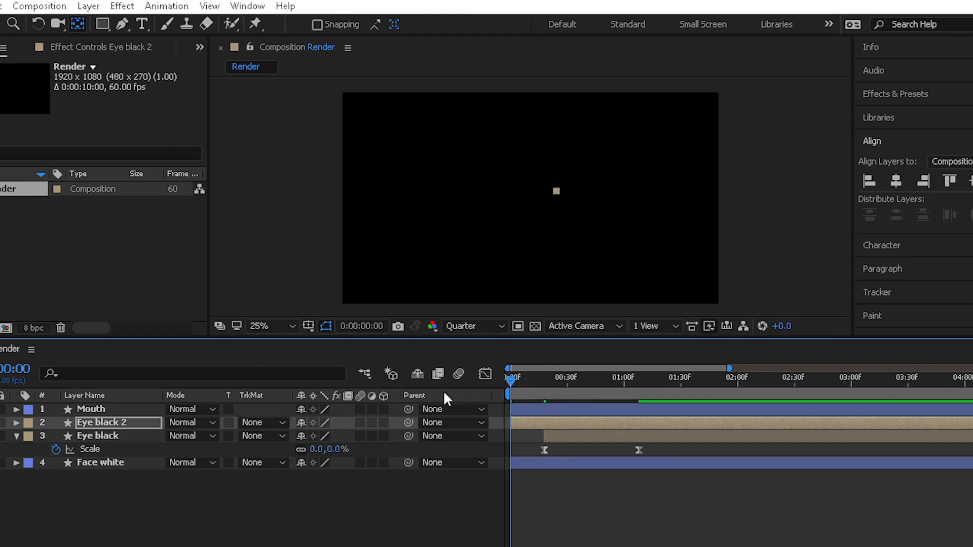
# Reveal the Eye black 2 keyframes and shift that layer to start at about 0:00:00:18, in line with Eye black
pyautogui.press('u')
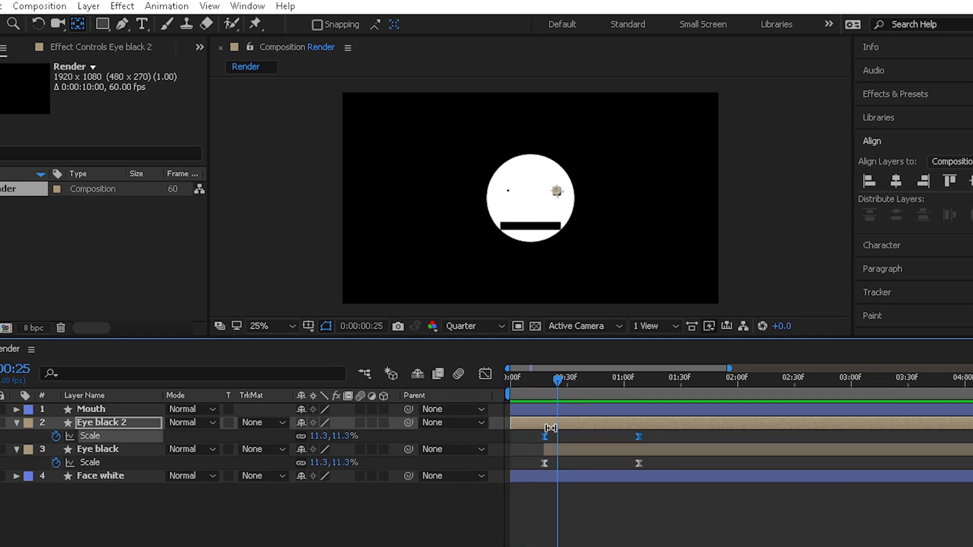
pyautogui.moveTo(560, 417); pyautogui.dragTo(600, 424)
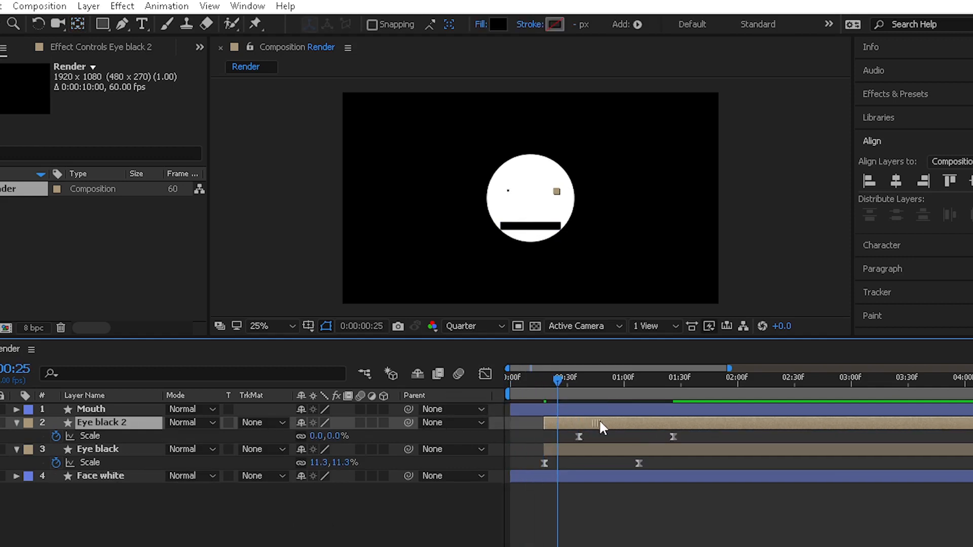
# Move the Eye black 2 Scale keyframes back in line with the Eye black keyframes at 0:00:00:18 and preview the animation
pyautogui.moveTo(690, 439); pyautogui.dragTo(529, 434)
pyautogui.moveTo(556, 378); pyautogui.dragTo(407, 408)
pyautogui.press('space')
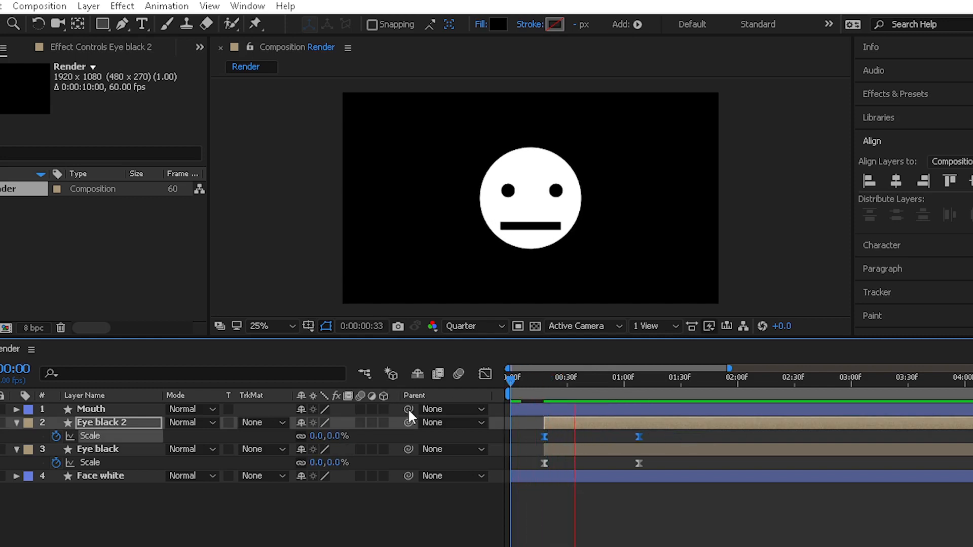
# Shift the Mouth layer to start at 0:00:00:36, unlink its Scale proportions and place a Scale keyframe at the layer's start
pyautogui.moveTo(512, 402); pyautogui.dragTo(648, 406)
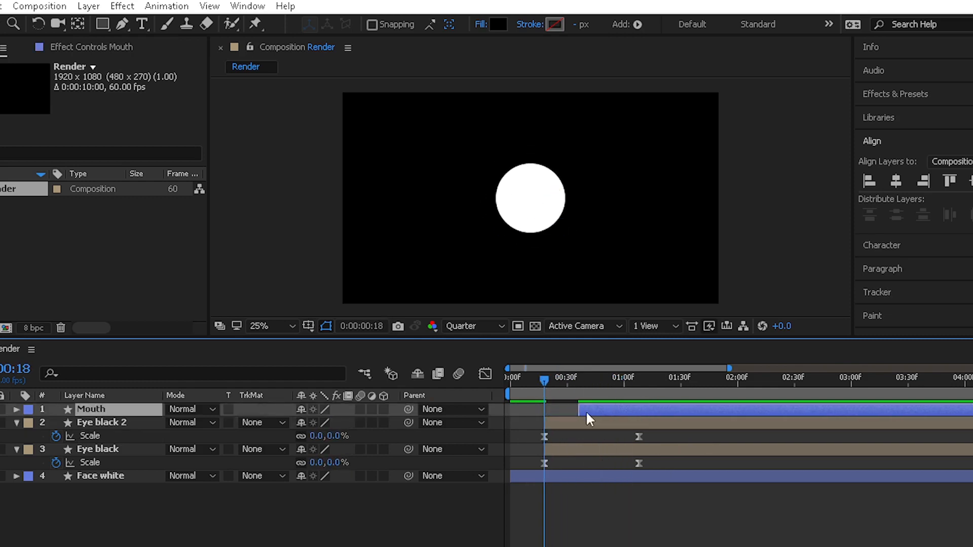
pyautogui.press('s')
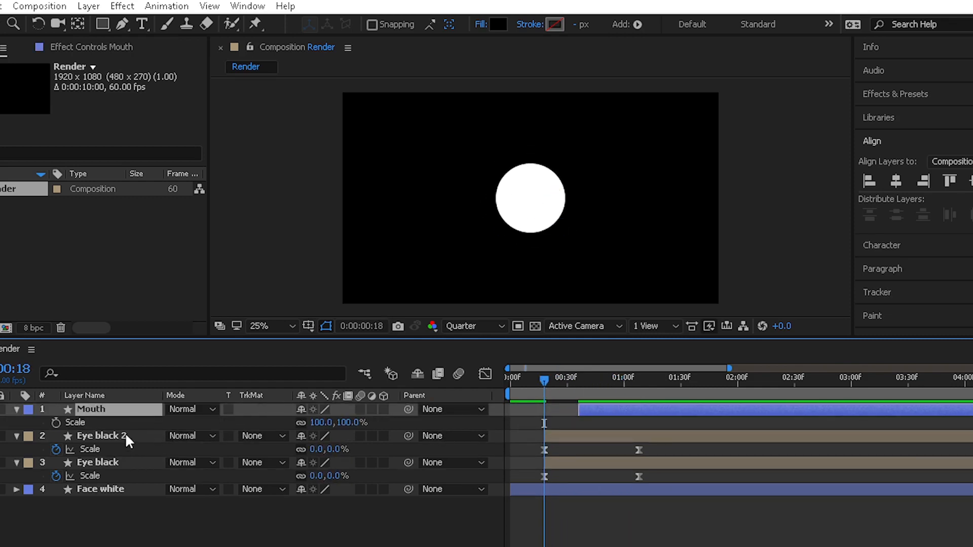
pyautogui.click(301, 422)
pyautogui.click(54, 423)
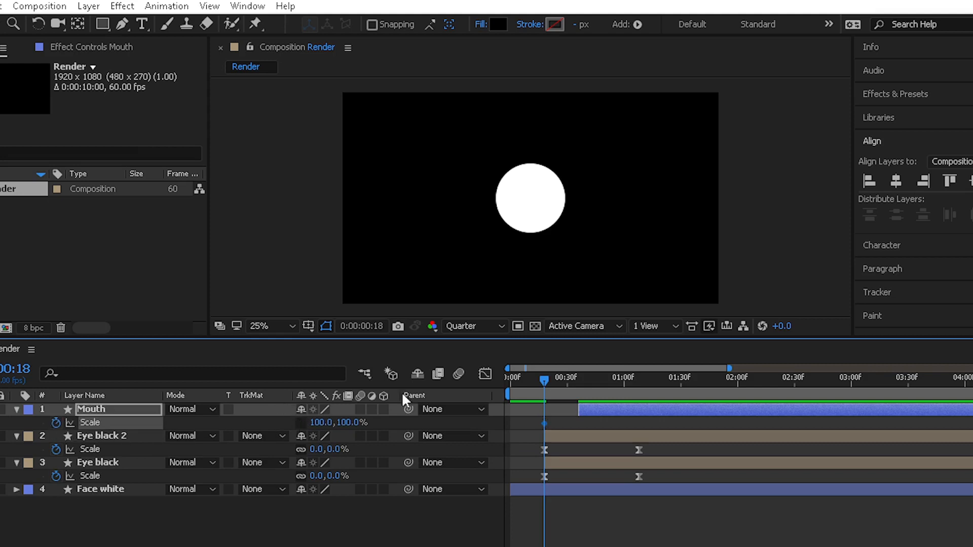
pyautogui.moveTo(546, 423); pyautogui.dragTo(579, 424)
pyautogui.click(579, 378)
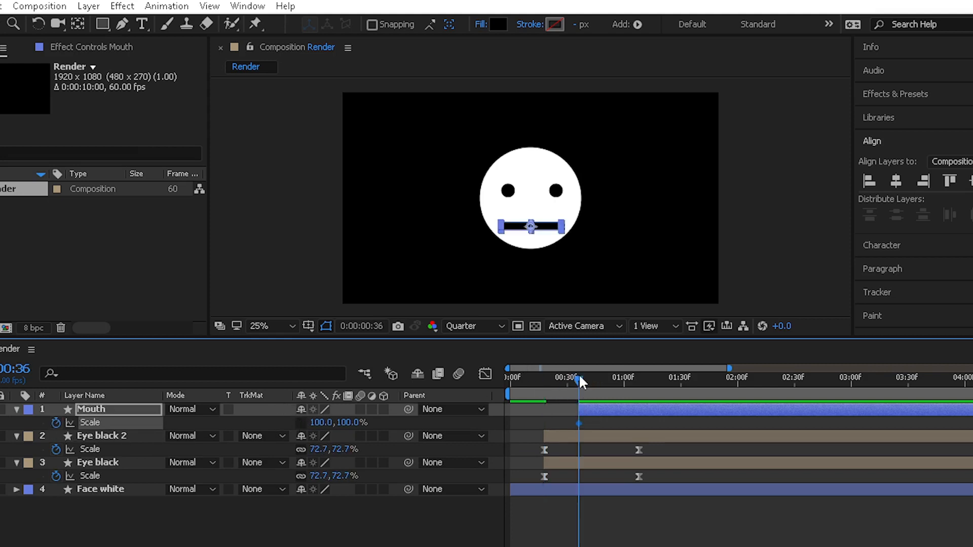
# Animate the Mouth's horizontal Scale from 0% at 0:00:00:36 to 100% at 0:00:01:21, keeping the vertical Scale at 100%
pyautogui.moveTo(320, 423); pyautogui.dragTo(310, 422)
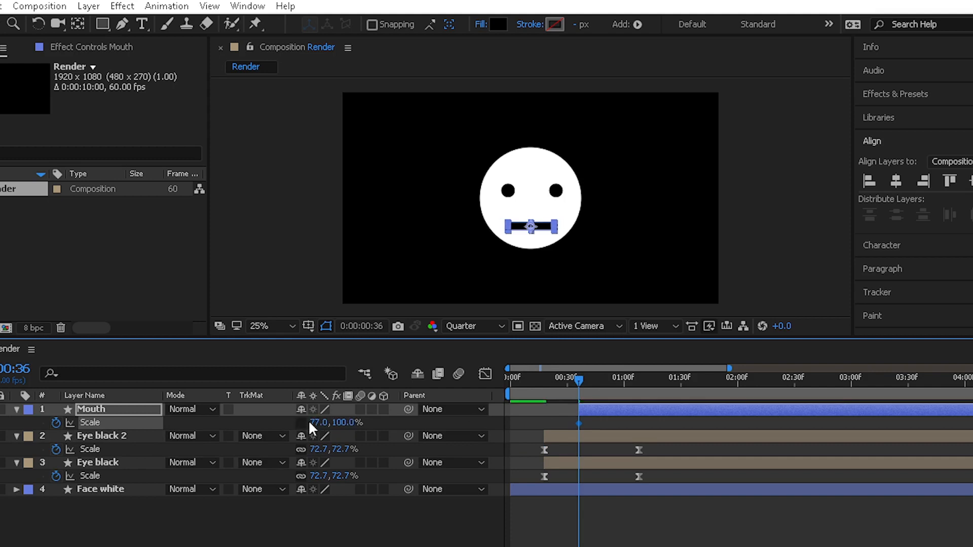
pyautogui.click(315, 422)
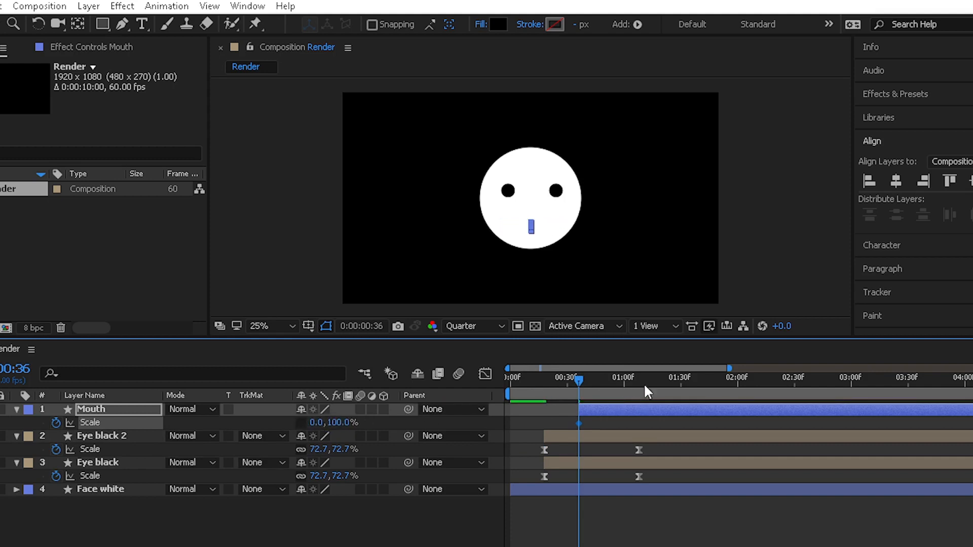
pyautogui.moveTo(643, 383)
pyautogui.mouseDown()
pyautogui.moveTo(682, 377)
pyautogui.moveTo(662, 377)
pyautogui.mouseUp()
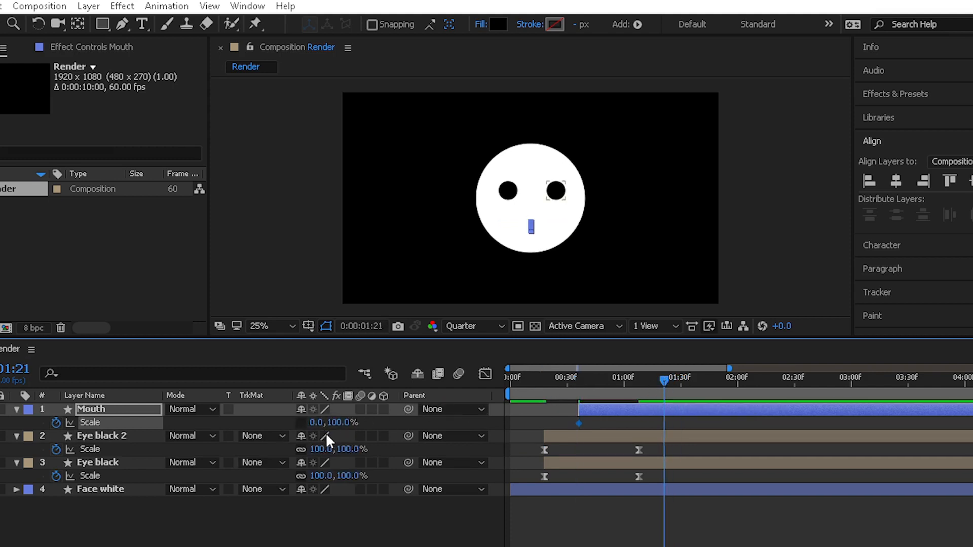
pyautogui.click(317, 423)
pyautogui.write('100')
pyautogui.press('Return')
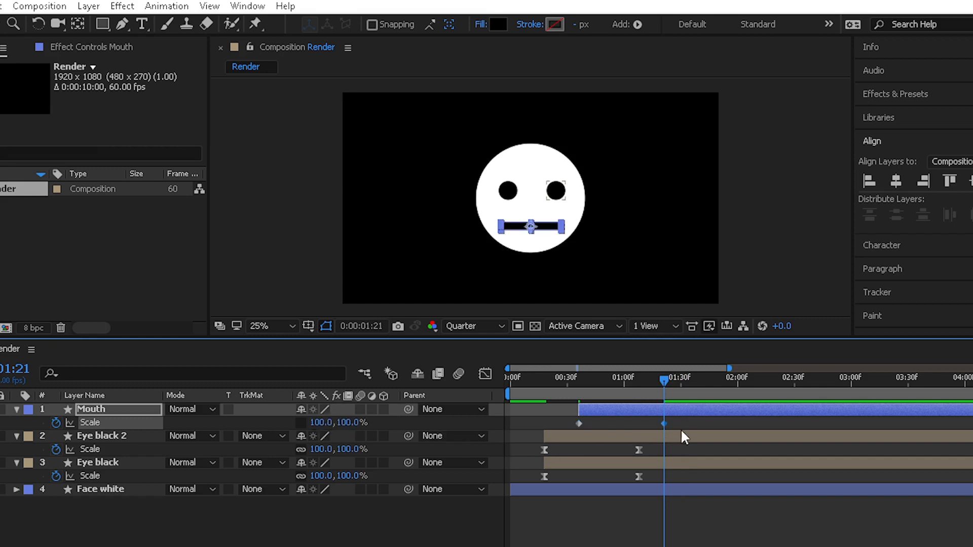
# Apply Easy Ease to the Mouth Scale keyframes, reshape the speed graph so the speed peaks early, and preview the animation
pyautogui.moveTo(682, 432); pyautogui.dragTo(520, 428)
pyautogui.press('F9')
pyautogui.click(485, 371)
pyautogui.moveTo(695, 465); pyautogui.dragTo(570, 543)
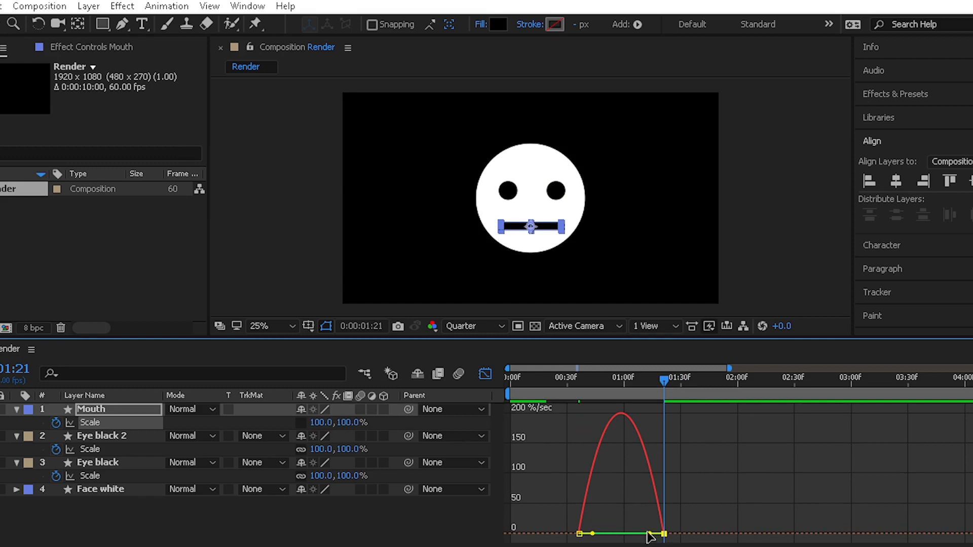
pyautogui.moveTo(649, 533); pyautogui.dragTo(598, 534)
pyautogui.moveTo(584, 381); pyautogui.dragTo(446, 370)
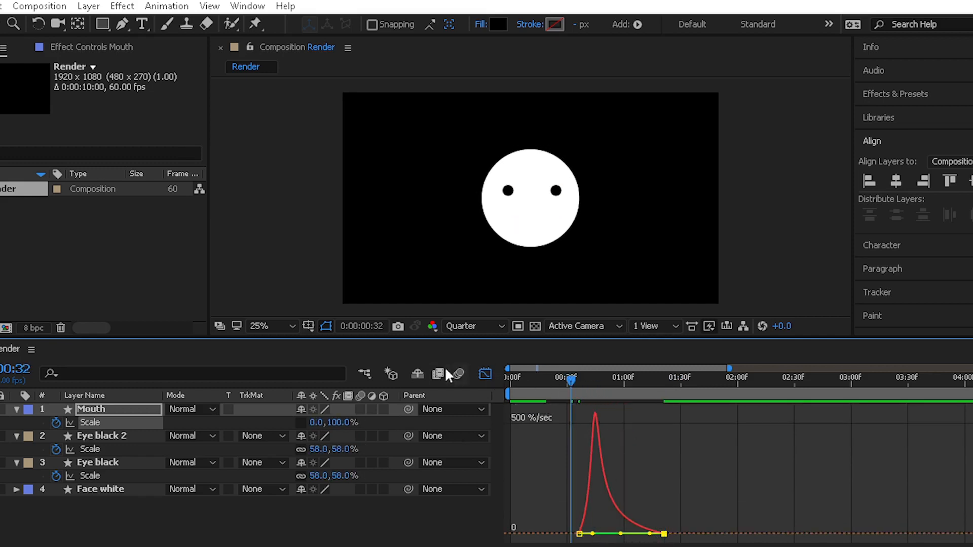
pyautogui.click(484, 373)
pyautogui.press('space')
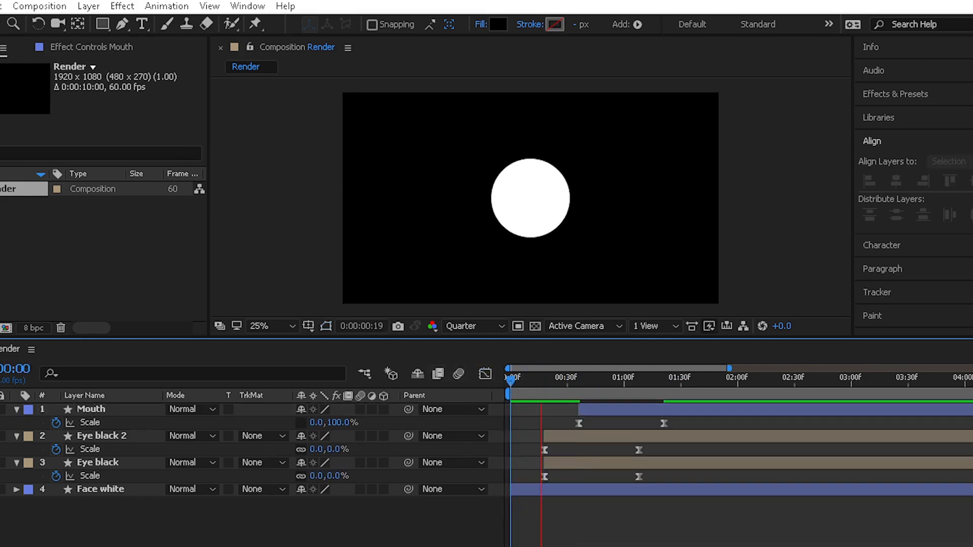
# Collapse the properties of the Mouth and both eye layers and replay the animation preview
pyautogui.click(16, 409)
pyautogui.click(16, 422)
pyautogui.click(17, 436)
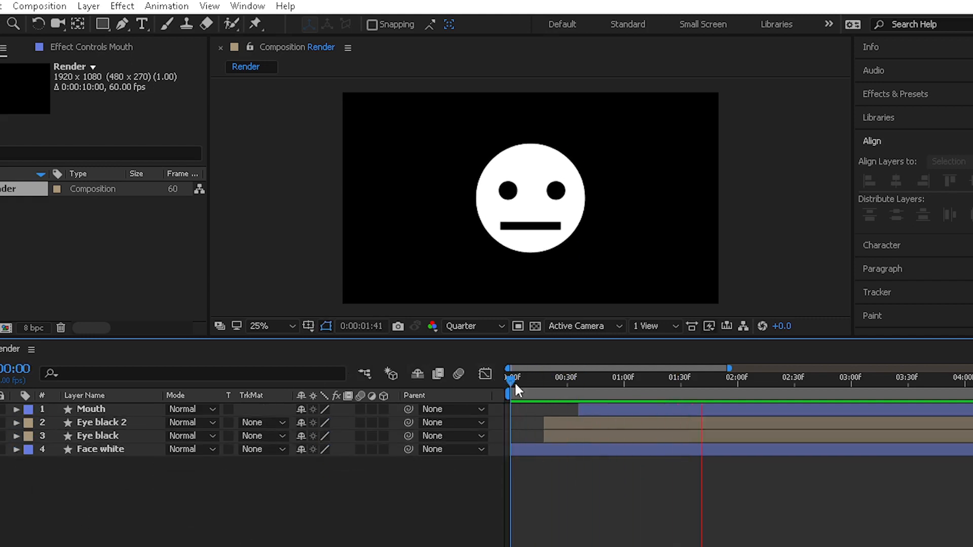
pyautogui.press('space')
pyautogui.press('space')
pyautogui.press('space')
# Shift both eye layers together to start slightly earlier, at about 0:00:00:16, and preview the timing
pyautogui.click(567, 422)
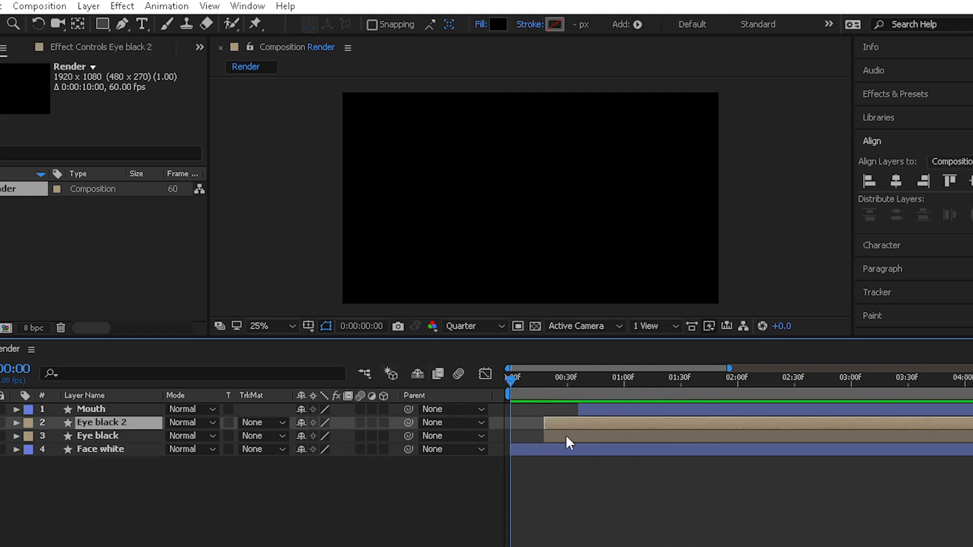
pyautogui.keyDown('shift'); pyautogui.click(566, 434); pyautogui.keyUp('shift')
pyautogui.moveTo(564, 430); pyautogui.dragTo(561, 429)
pyautogui.click(549, 477)
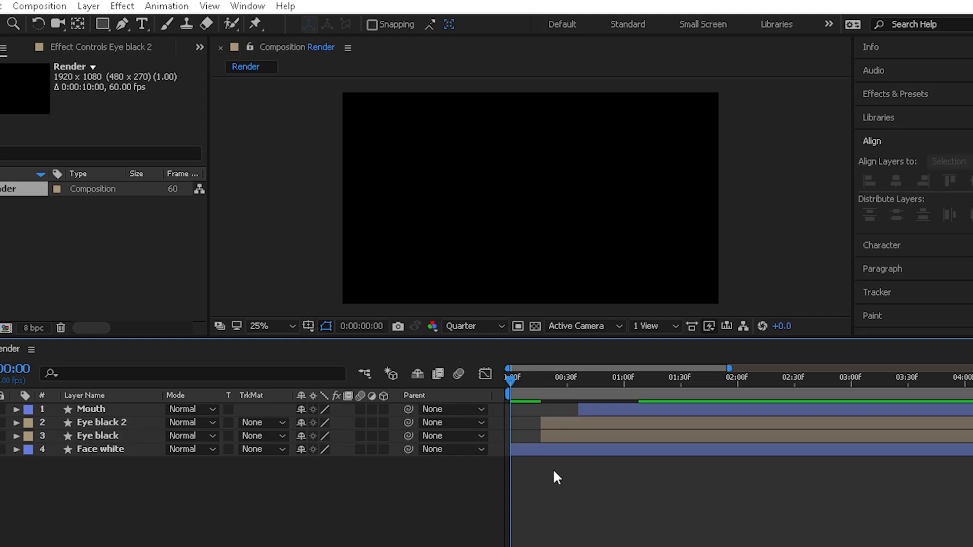
pyautogui.press('space')
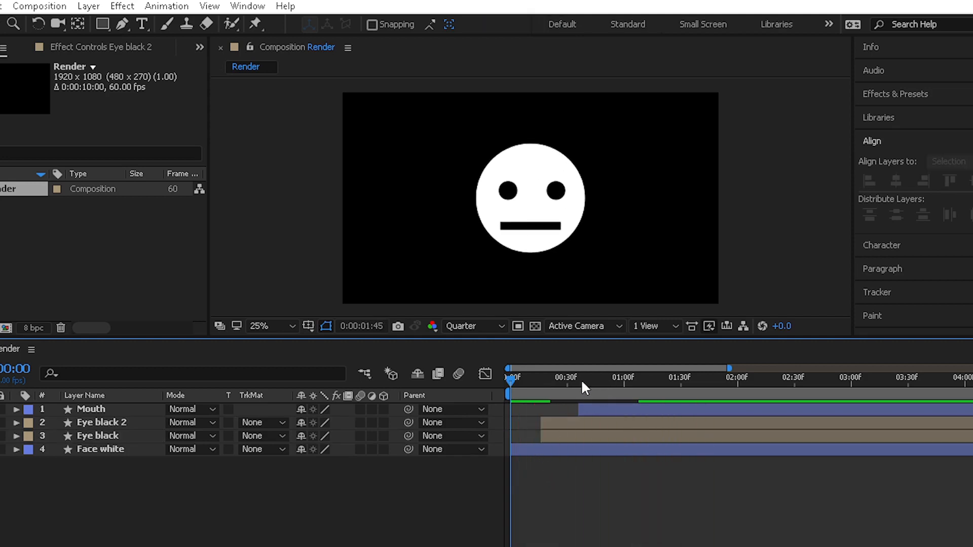
# Expand Eye black 2 down to Ellipse Path 1, unlink the Size proportions and add a Size keyframe at 0:00:00:55
pyautogui.click(580, 379)
pyautogui.moveTo(579, 378); pyautogui.dragTo(614, 375)
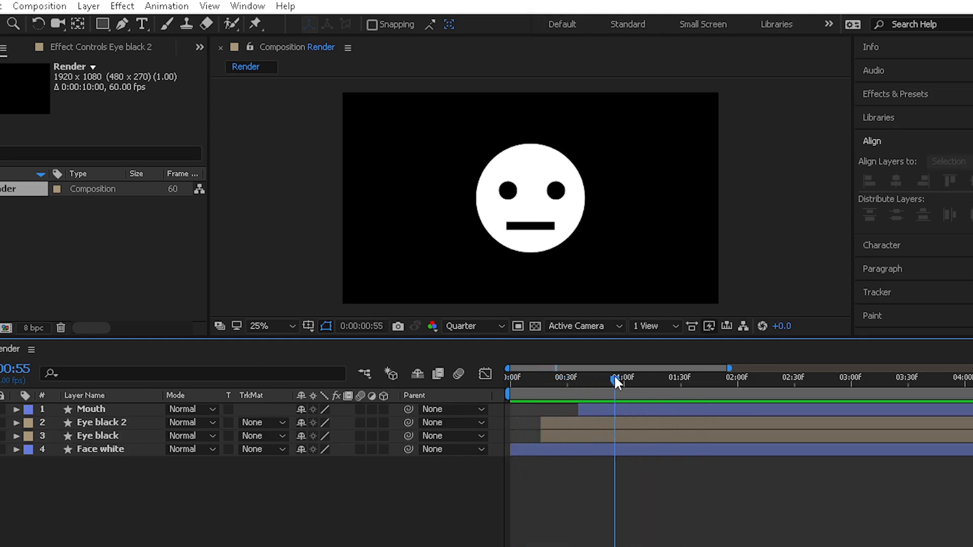
pyautogui.click(626, 424)
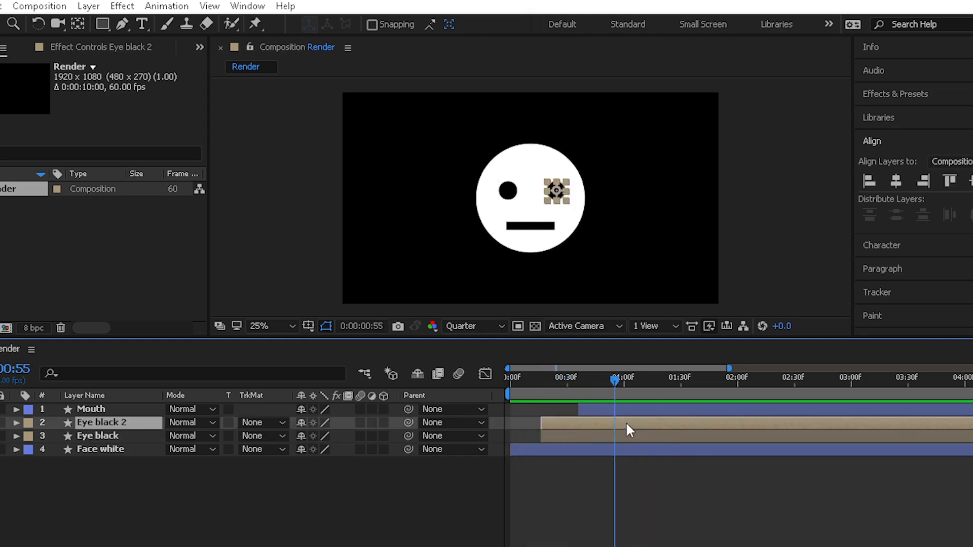
pyautogui.click(16, 423)
pyautogui.click(29, 436)
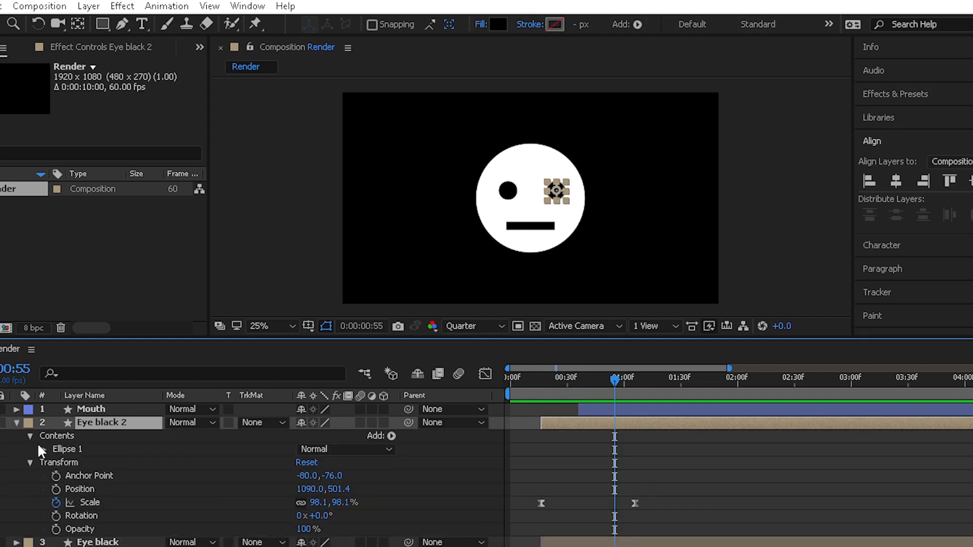
pyautogui.click(41, 446)
pyautogui.click(56, 459)
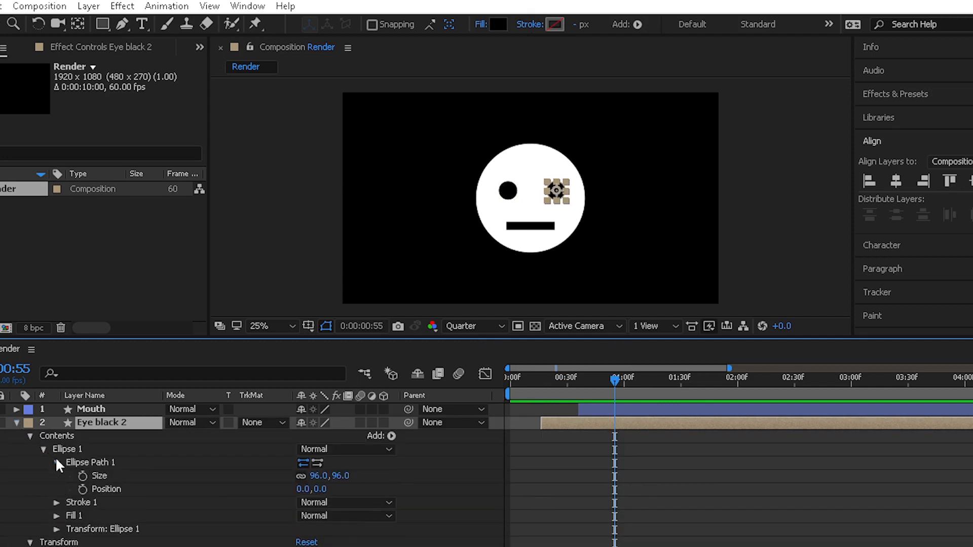
pyautogui.click(110, 476)
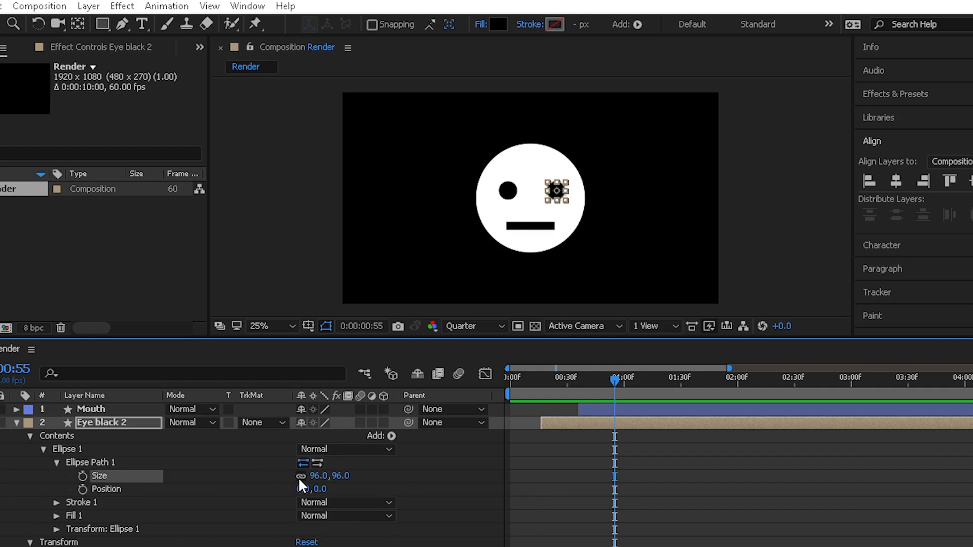
pyautogui.click(83, 476)
# Narrow the Eye black 2 ellipse Size to 61.0, 96.0 at 0:00:01:26 and scrub back through the change
pyautogui.moveTo(629, 384); pyautogui.dragTo(673, 379)
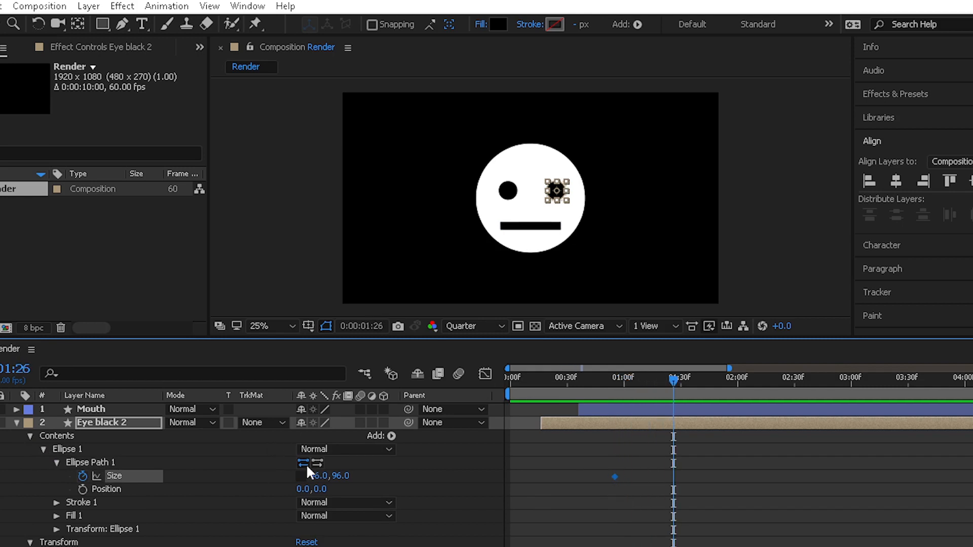
pyautogui.moveTo(314, 476); pyautogui.dragTo(286, 476)
pyautogui.click(540, 503)
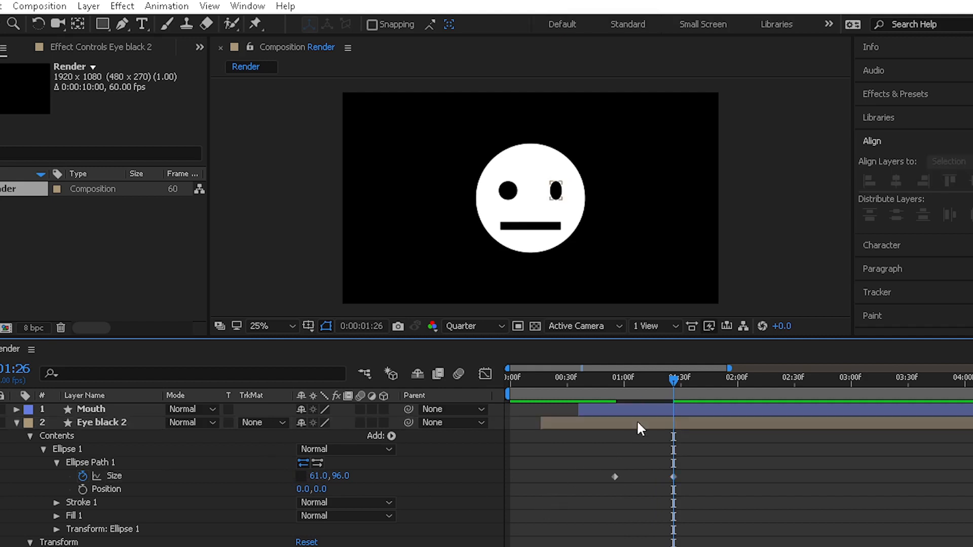
pyautogui.moveTo(655, 386); pyautogui.dragTo(603, 389)
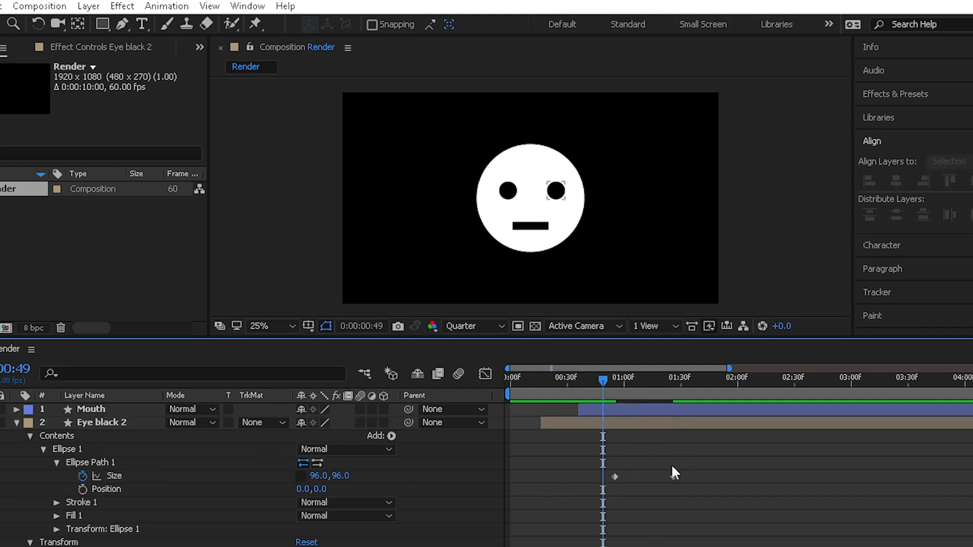
# Apply Easy Ease to the Eye black 2 Size keyframes and reshape their speed graph so the change happens early
pyautogui.moveTo(682, 461); pyautogui.dragTo(606, 493)
pyautogui.press('F9')
pyautogui.click(489, 376)
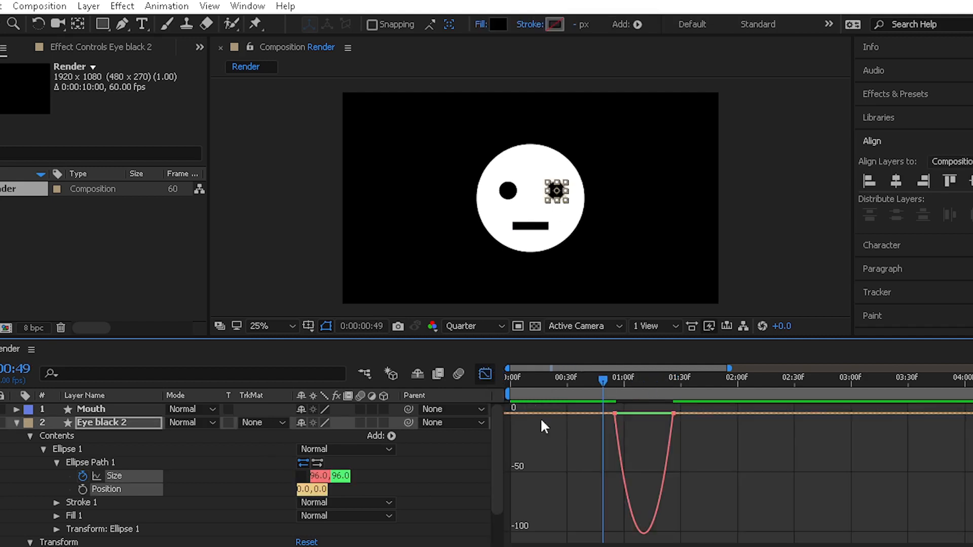
pyautogui.moveTo(740, 455); pyautogui.dragTo(658, 411)
pyautogui.moveTo(737, 429); pyautogui.dragTo(615, 381)
pyautogui.click(485, 375)
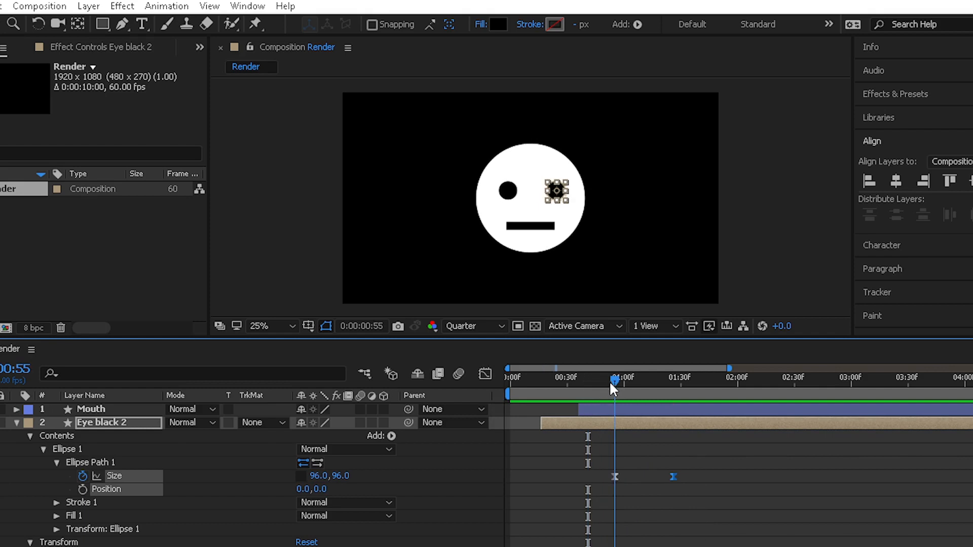
# Copy the Eye black 2 Size keyframes and expand the Eye black layer down to its Ellipse Path 1 properties
pyautogui.click(141, 481)
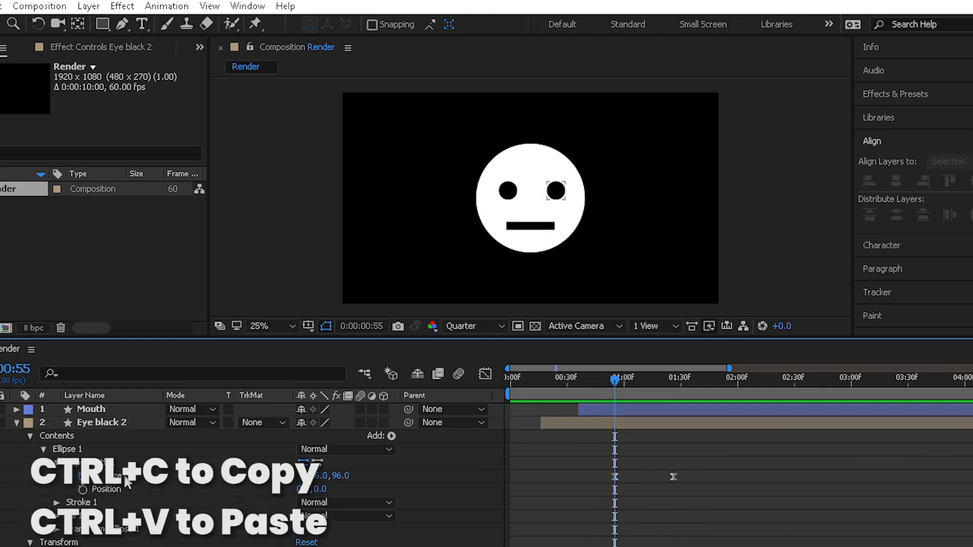
pyautogui.click(121, 477)
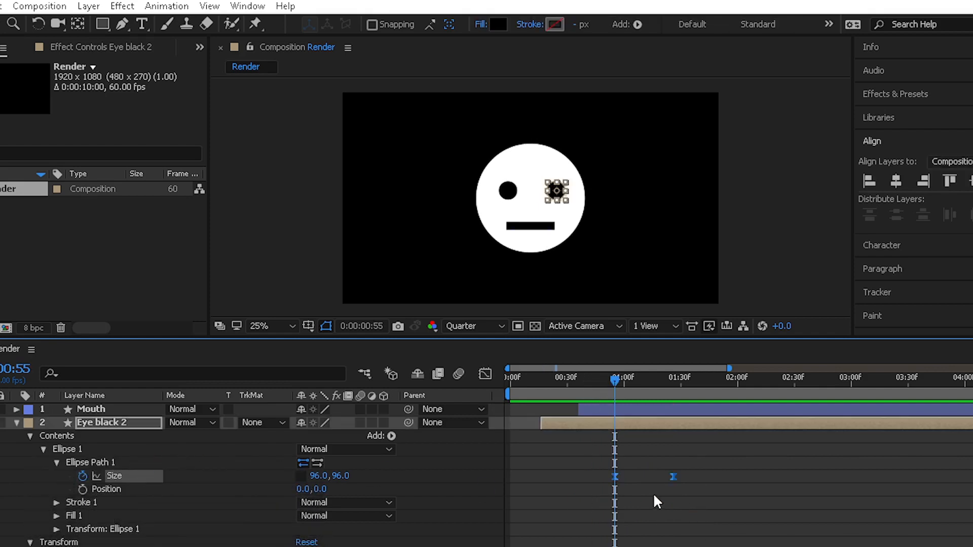
pyautogui.scroll(-3, 651, 486)
pyautogui.click(619, 513)
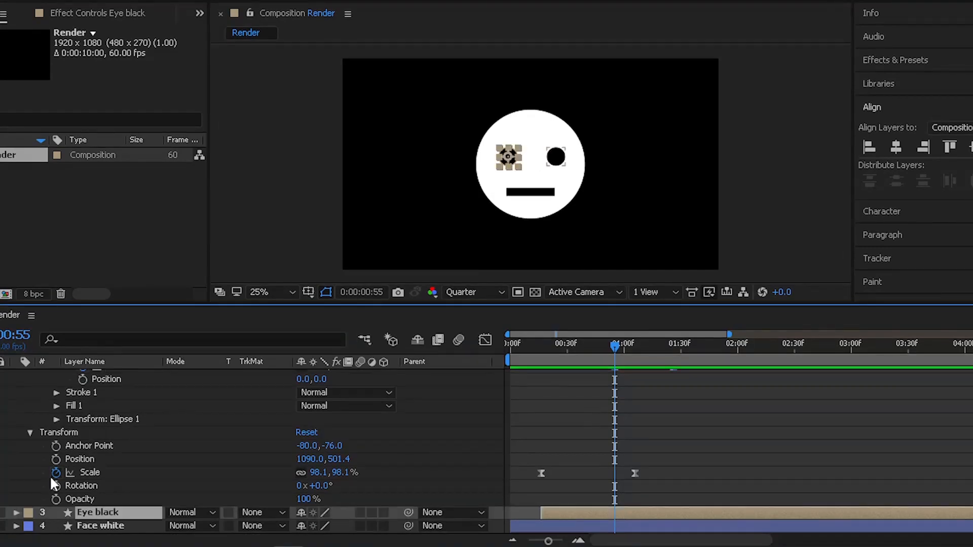
pyautogui.click(16, 513)
pyautogui.click(30, 446)
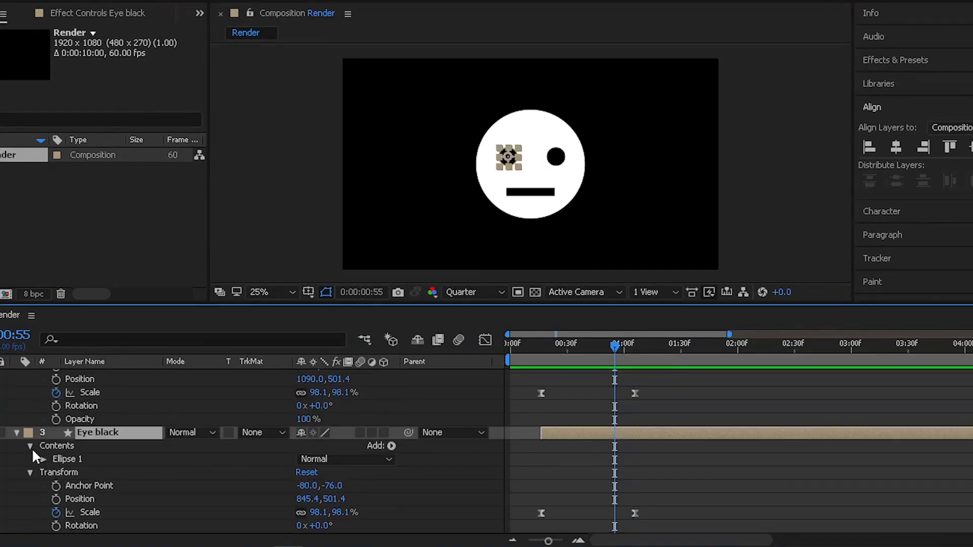
pyautogui.click(43, 459)
pyautogui.click(57, 472)
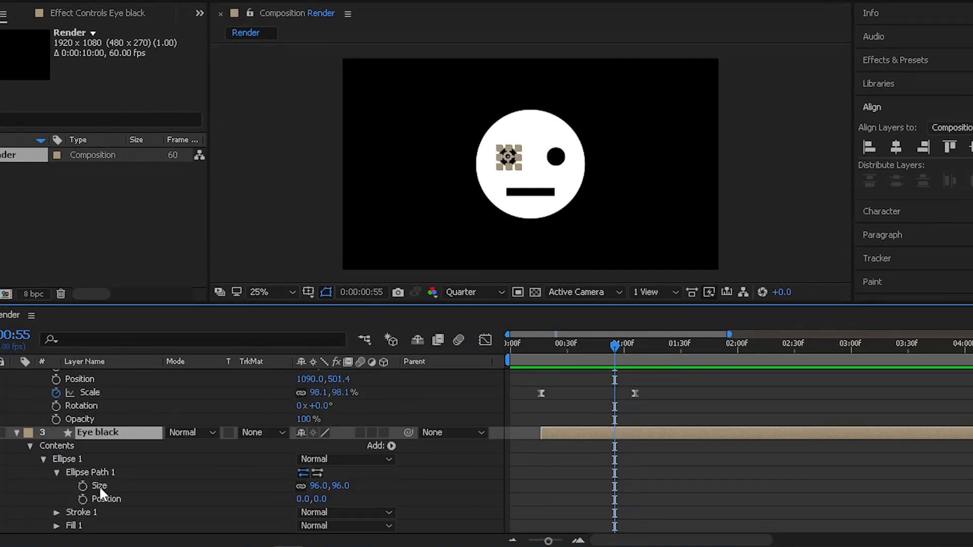
# Paste the copied keyframes onto the Eye black ellipse Size at 0:00:00:55, redoing the paste once, and preview the animation
pyautogui.click(99, 485)
pyautogui.hotkey('ctrl', 'v')
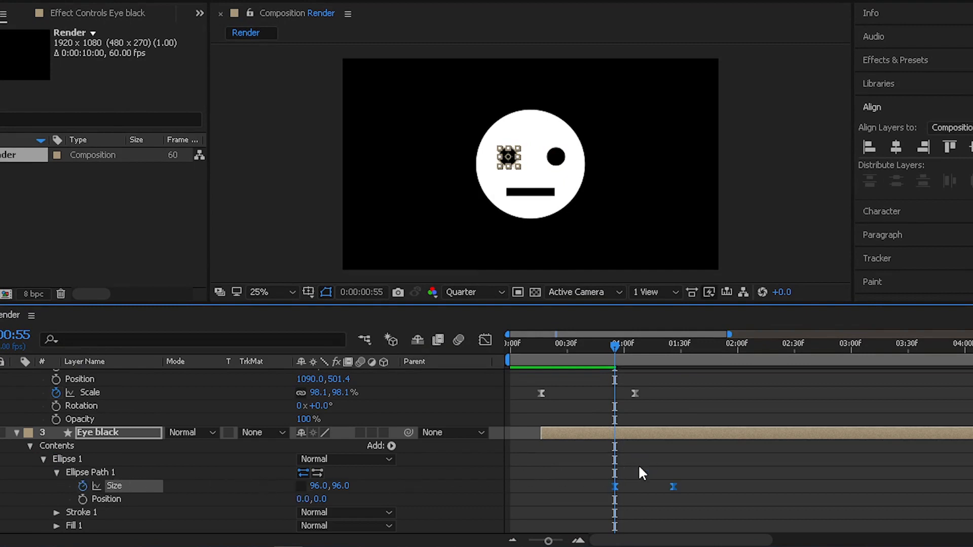
pyautogui.hotkey('ctrl', 'z')
pyautogui.hotkey('ctrl', 'z')
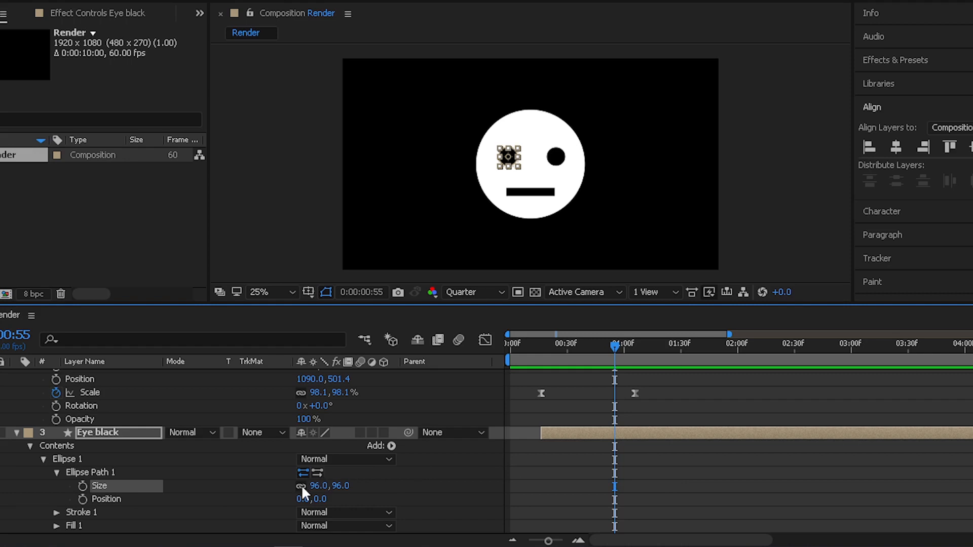
pyautogui.hotkey('ctrl', 'v')
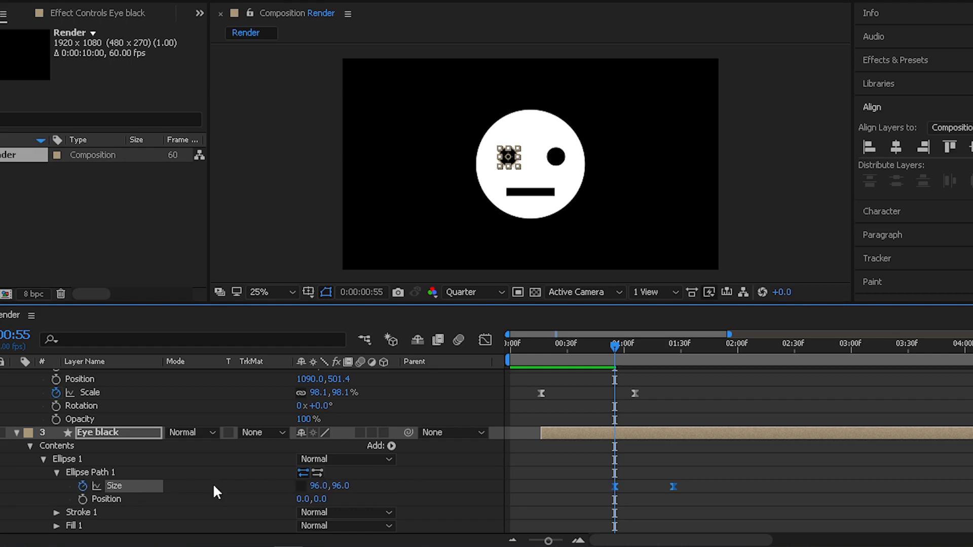
pyautogui.click(651, 479)
pyautogui.press('space')
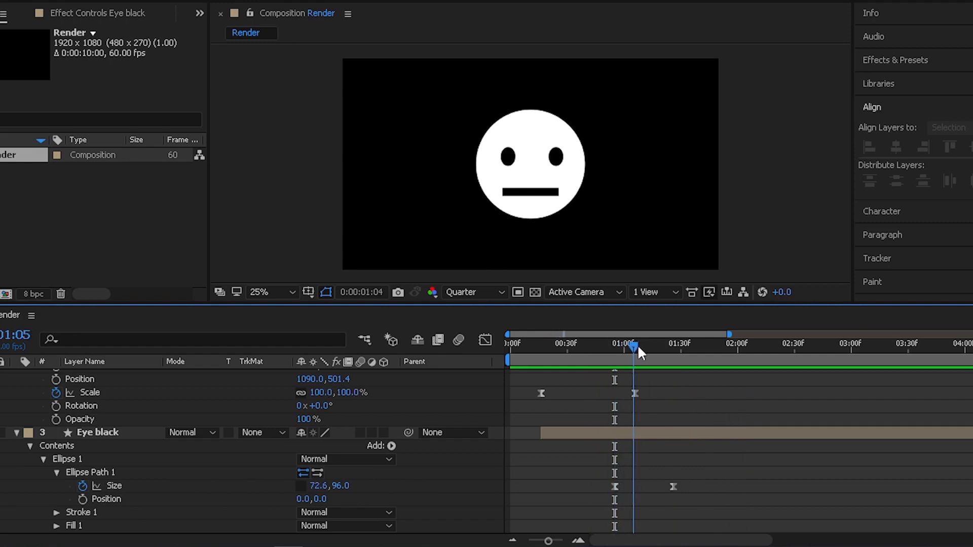
# Play back the eye narrowing and scrub through it from 0:00:00:55 to 0:00:01:26
pyautogui.press('space')
pyautogui.press('space')
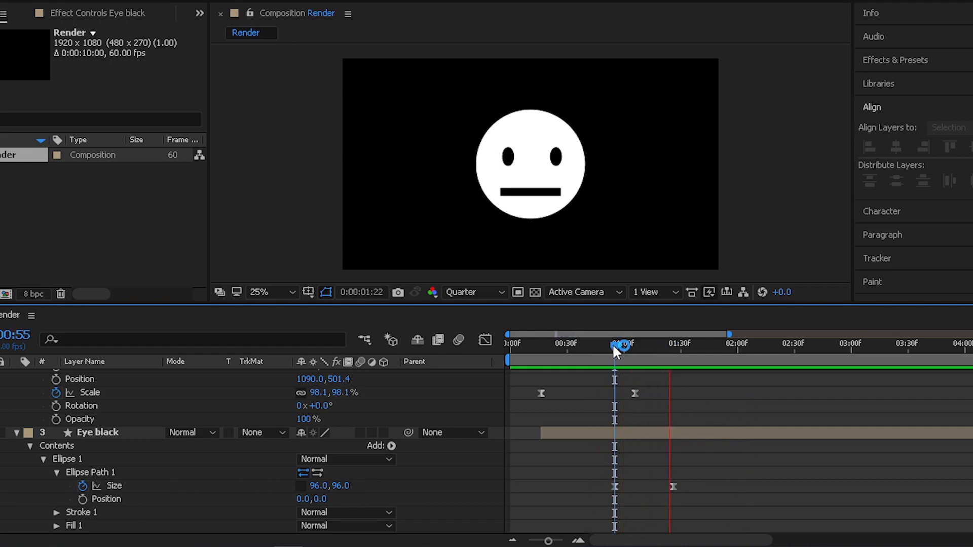
pyautogui.moveTo(614, 347); pyautogui.dragTo(672, 350)
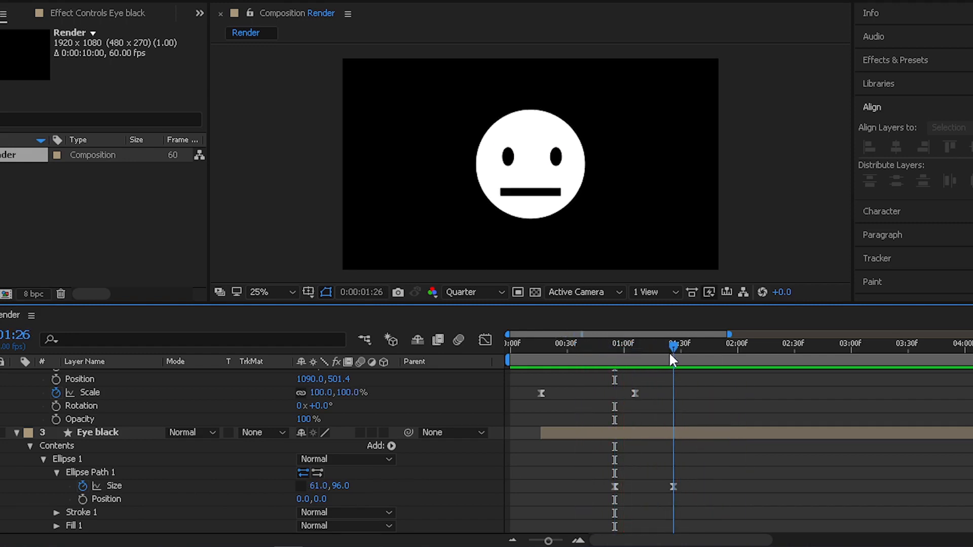
# Keyframe the Eye black 2 ellipse Position at 0:00:01:26 and shift it to 48.0, 0.0 at 0:00:02:00
pyautogui.scroll(4, 701, 440)
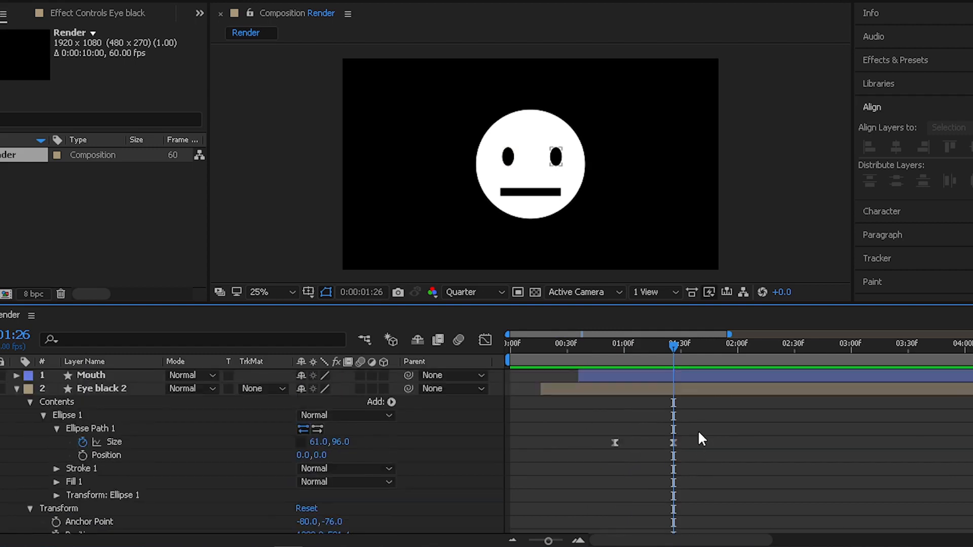
pyautogui.click(702, 390)
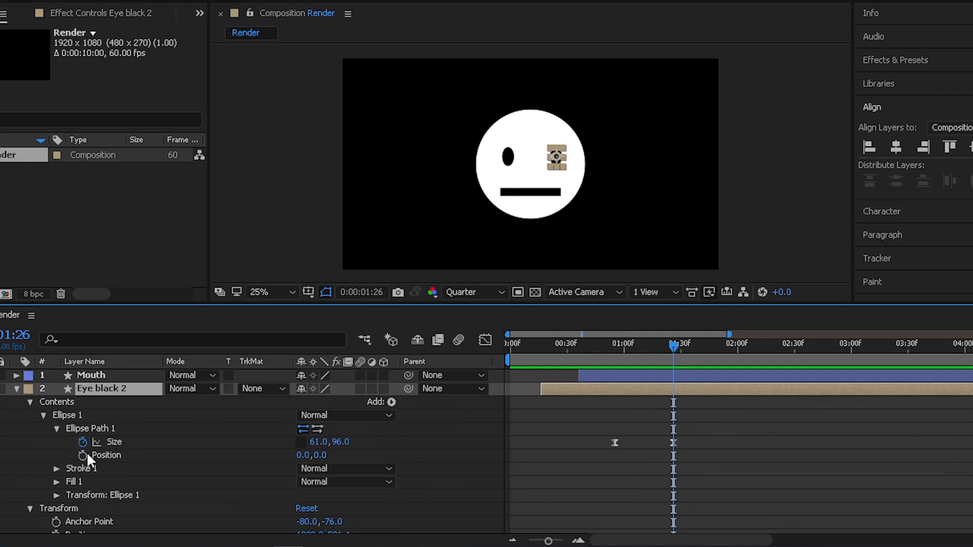
pyautogui.click(83, 455)
pyautogui.moveTo(686, 345); pyautogui.dragTo(737, 344)
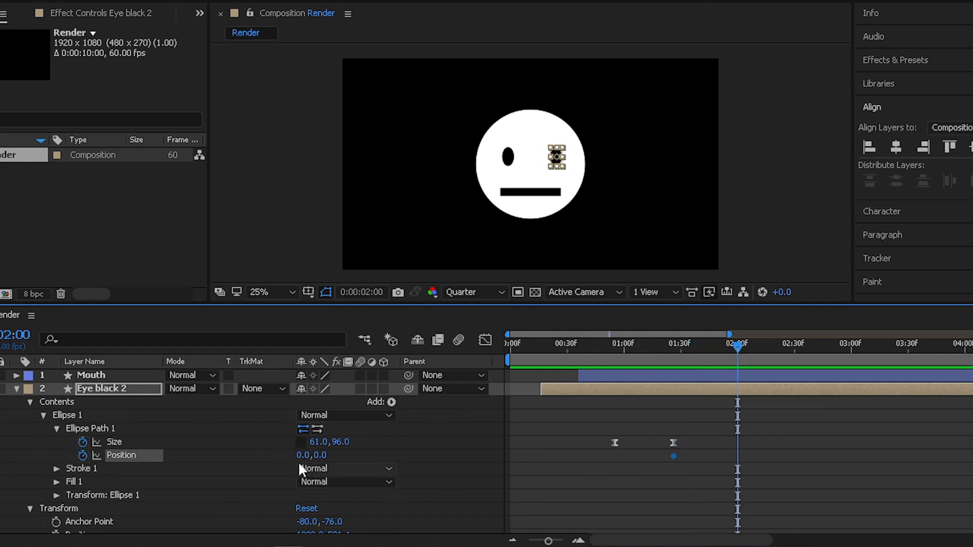
pyautogui.moveTo(300, 455); pyautogui.dragTo(336, 451)
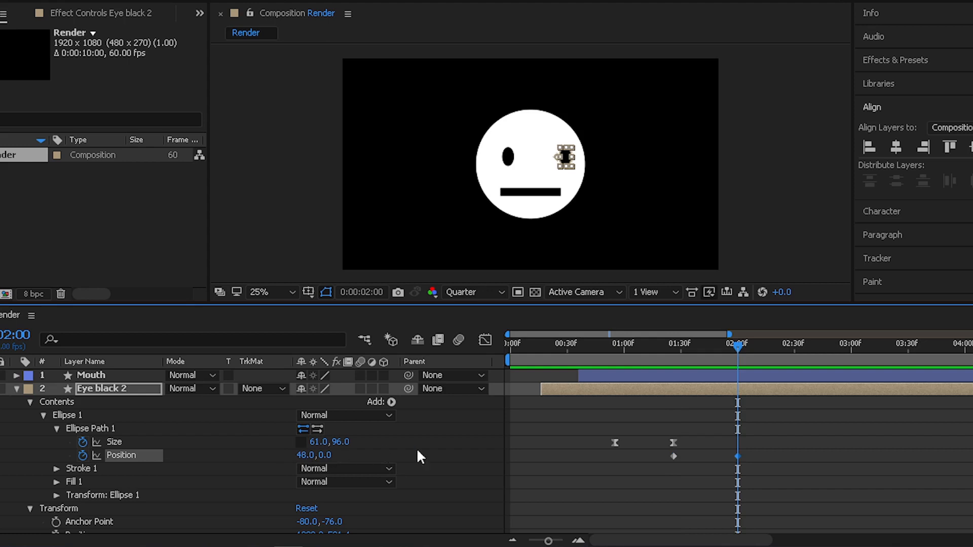
# Apply Easy Ease to the Eye black 2 ellipse Position keyframes and reshape their speed graph so the move happens early
pyautogui.moveTo(781, 452); pyautogui.dragTo(643, 463)
pyautogui.click(485, 340)
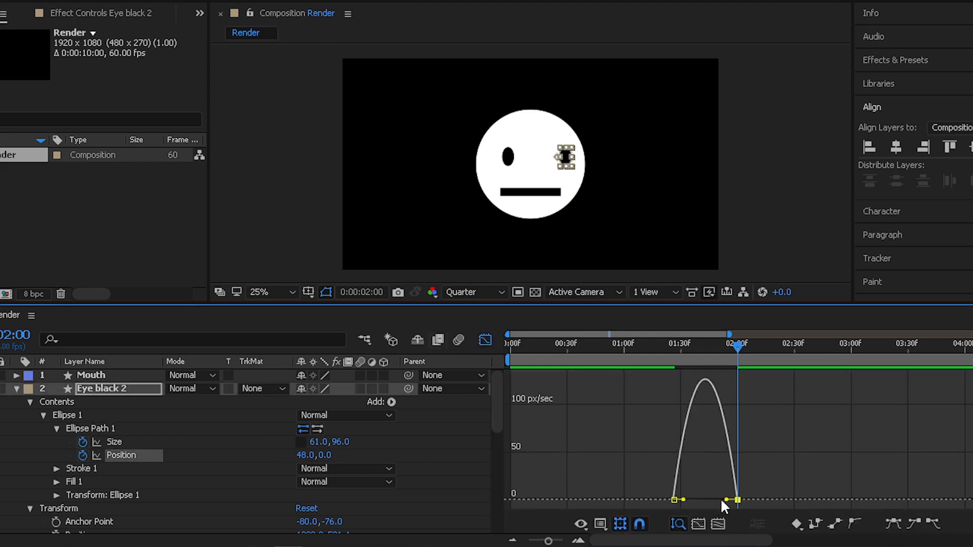
pyautogui.moveTo(721, 497); pyautogui.dragTo(664, 496)
pyautogui.click(480, 335)
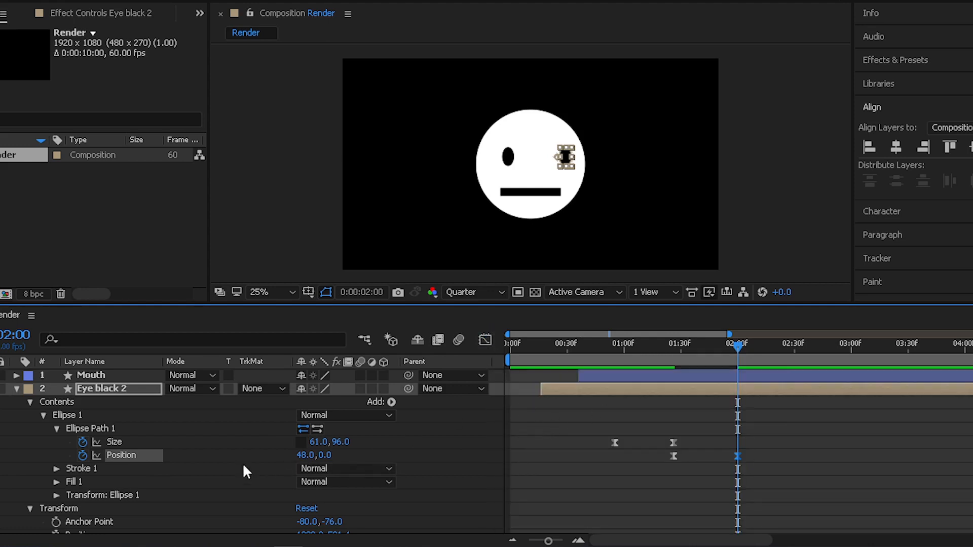
# Copy the Eye black 2 ellipse Position keyframes and paste them onto the Eye black ellipse Position at 0:00:01:26
pyautogui.click(120, 455)
pyautogui.moveTo(688, 348); pyautogui.dragTo(665, 361)
pyautogui.scroll(-4, 615, 451)
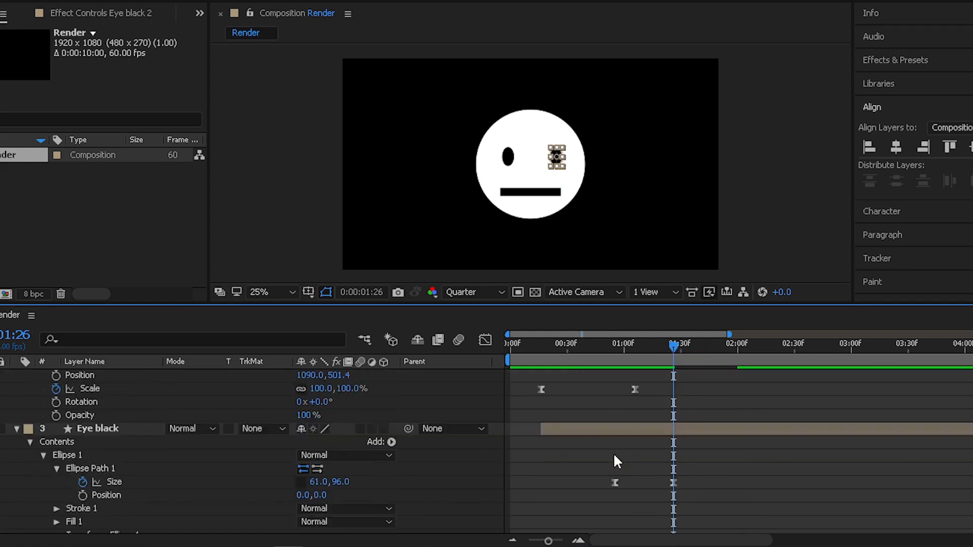
pyautogui.scroll(-3, 608, 452)
pyautogui.scroll(2, 529, 454)
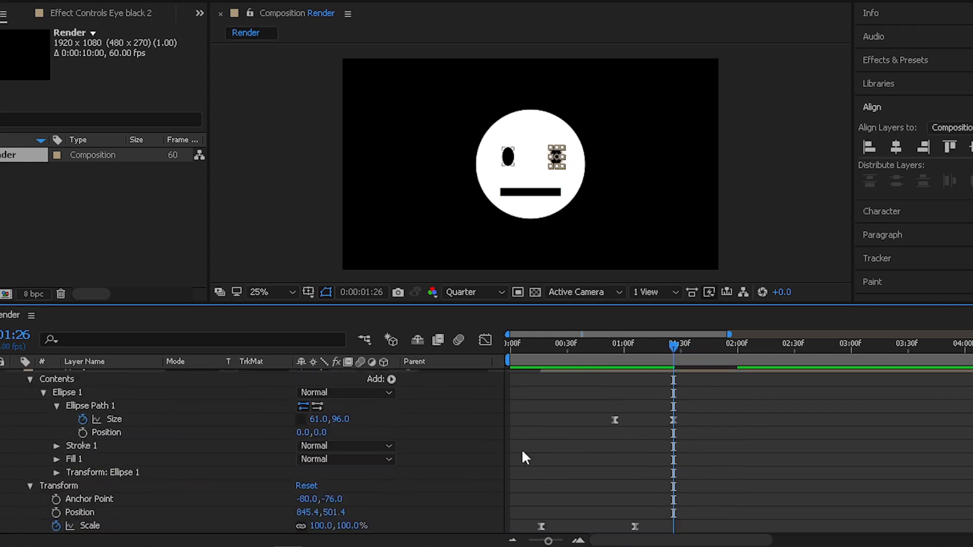
pyautogui.click(109, 432)
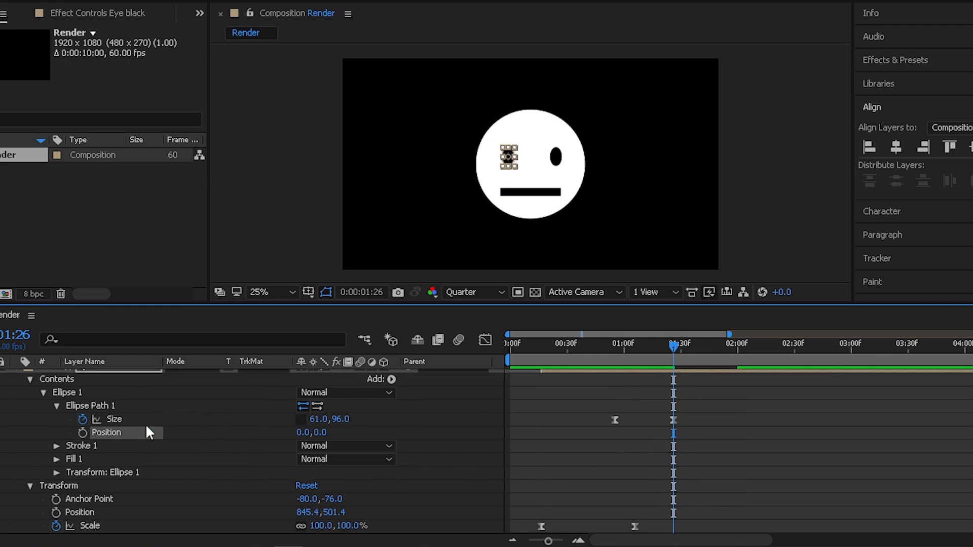
pyautogui.hotkey('ctrl', 'v')
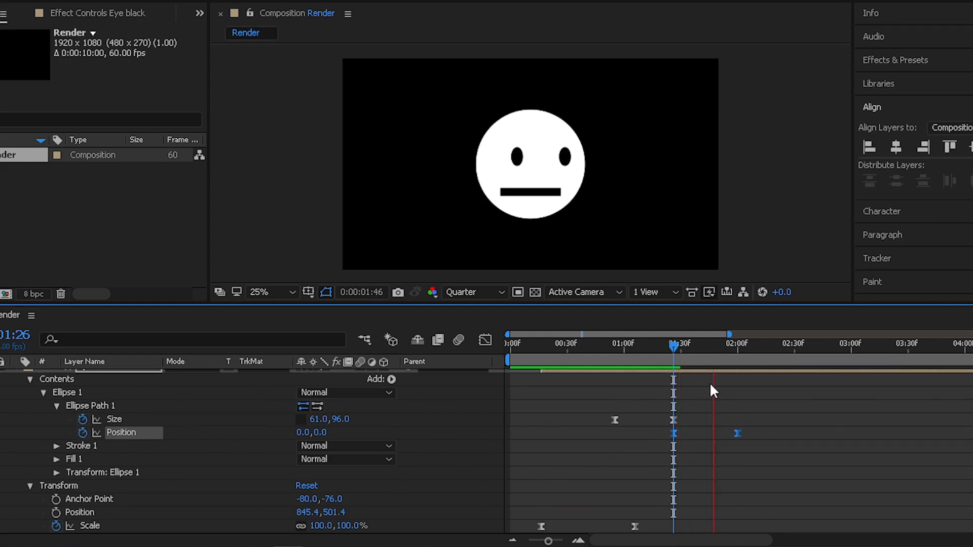
# Shift the Eye black ellipse Position to -58.0, 0.0 at 0:00:02:32
pyautogui.moveTo(674, 344); pyautogui.dragTo(799, 351)
pyautogui.click(795, 403)
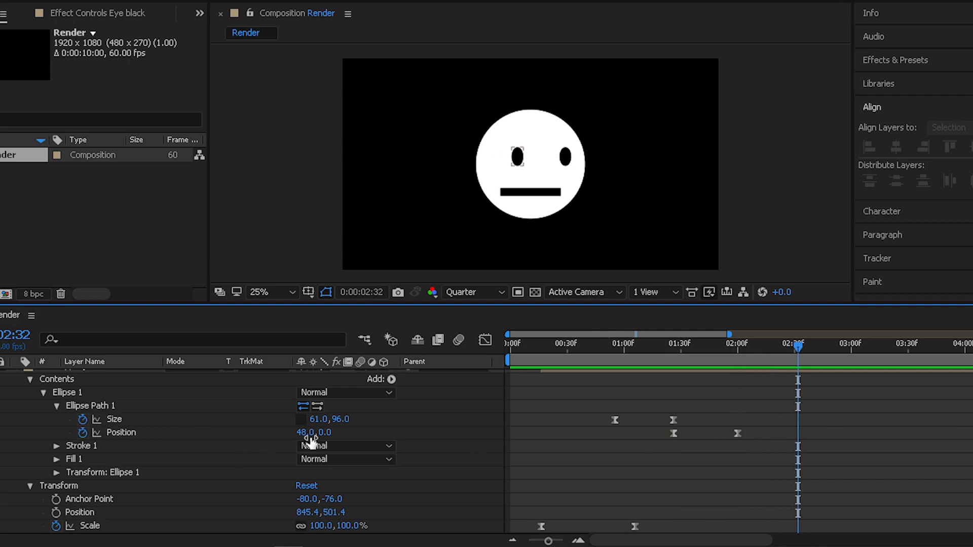
pyautogui.moveTo(310, 434); pyautogui.dragTo(230, 438)
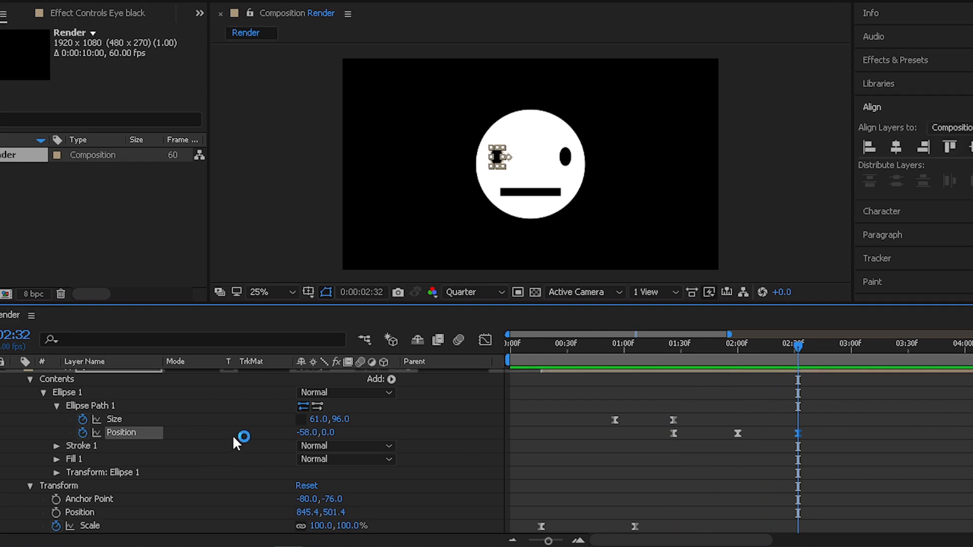
# Try shifting the Eye black 2 ellipse Position to -26.0, 0.0 at 0:00:02:32
pyautogui.scroll(5, 389, 471)
pyautogui.scroll(1, 388, 467)
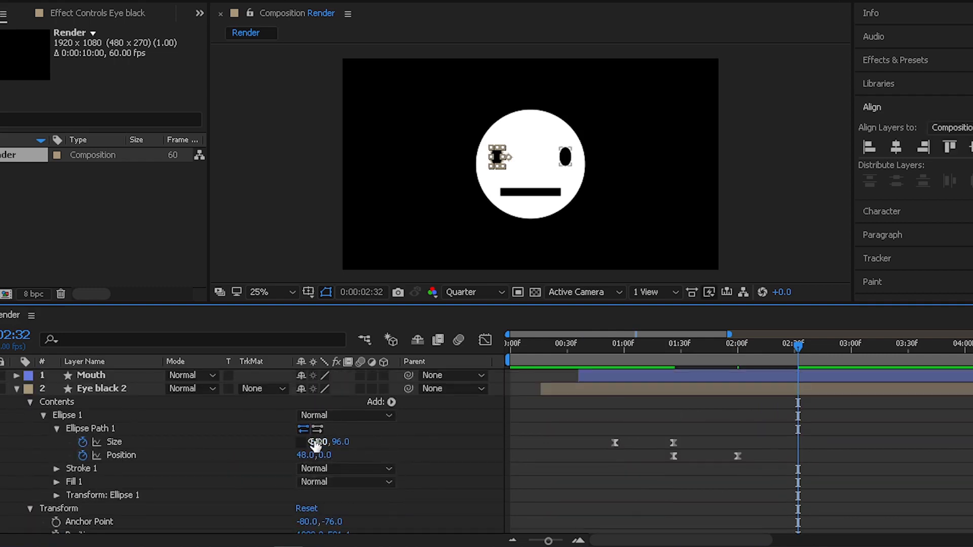
pyautogui.moveTo(300, 455); pyautogui.dragTo(218, 454)
# Copy the Eye black ellipse Position keyframes onto Eye black 2, align them to start at 0:00:01:26, and preview the eye movement
pyautogui.scroll(-10, 452, 453)
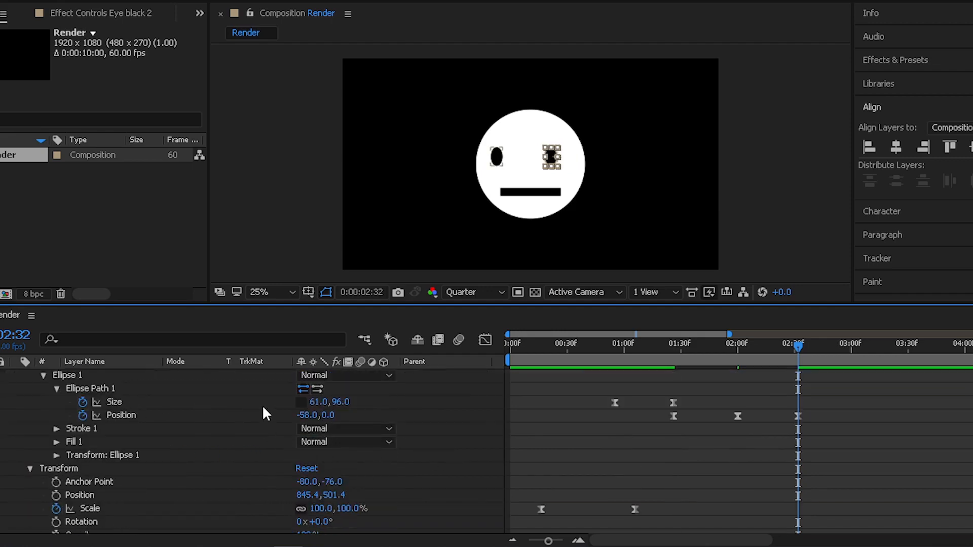
pyautogui.click(111, 413)
pyautogui.scroll(-2, 454, 451)
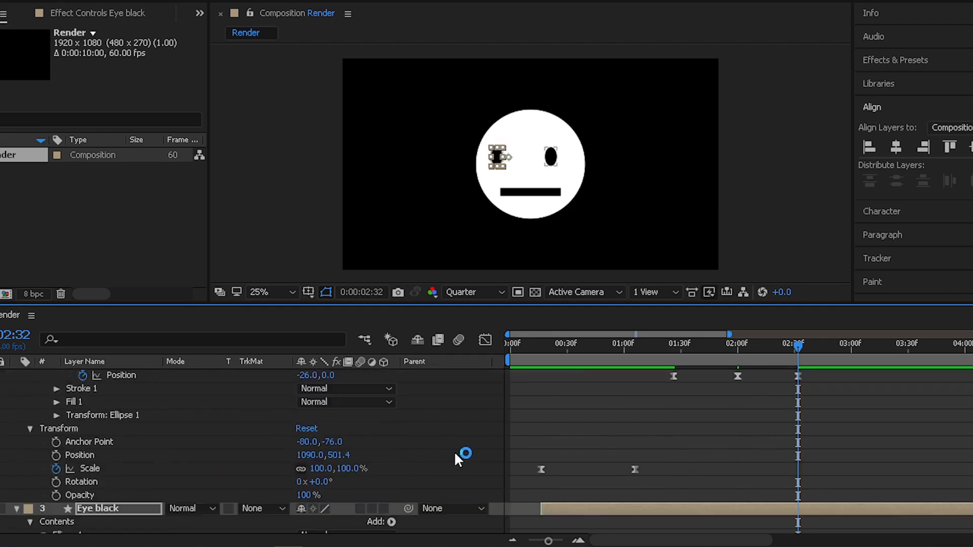
pyautogui.scroll(12, 492, 454)
pyautogui.click(127, 455)
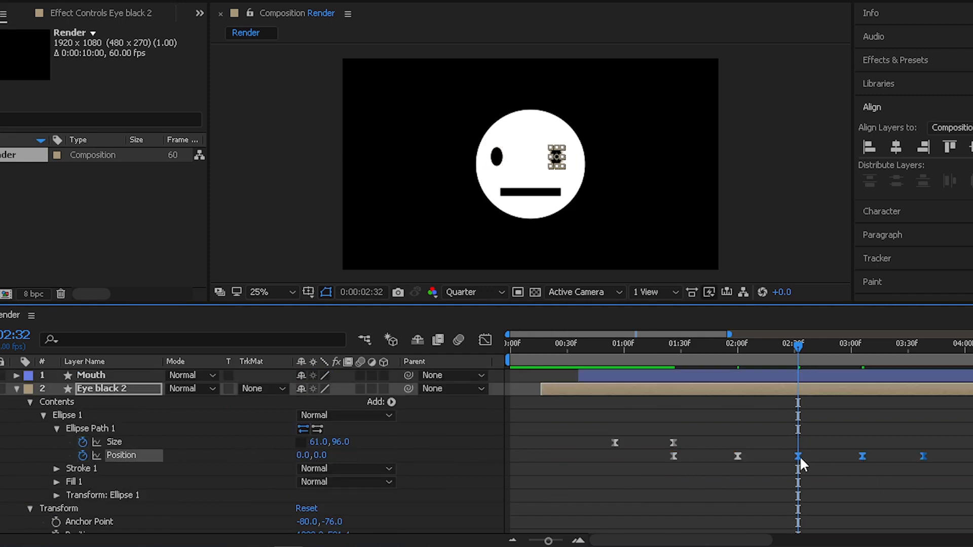
pyautogui.moveTo(799, 455); pyautogui.dragTo(674, 455)
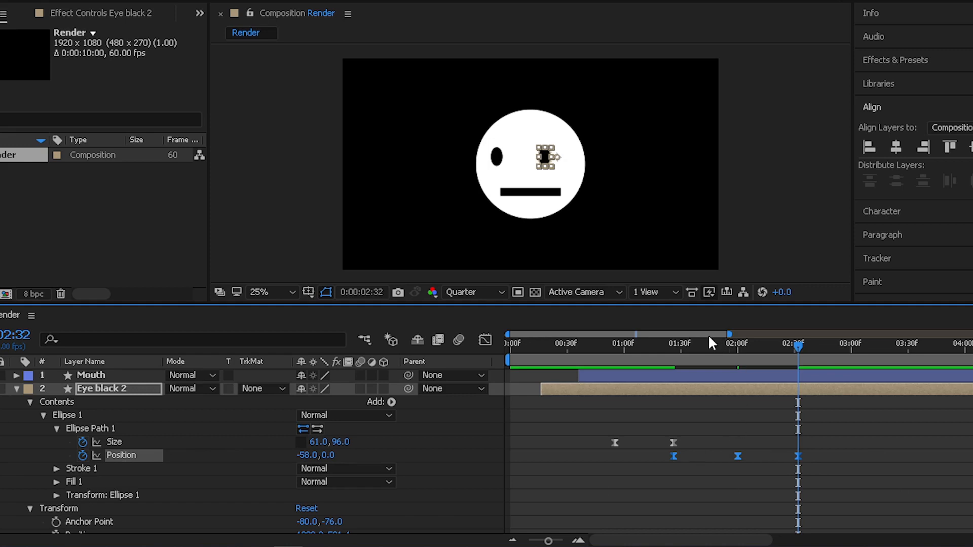
pyautogui.click(654, 347)
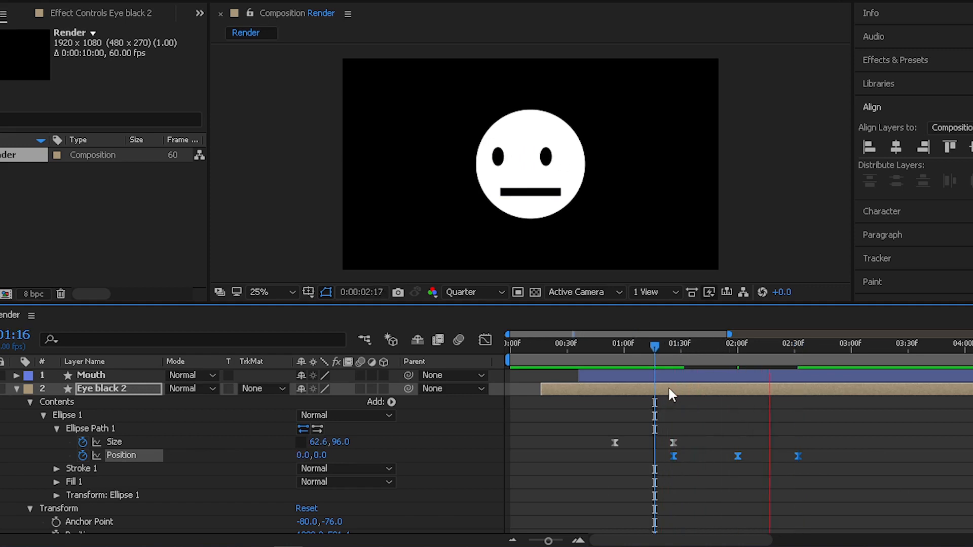
pyautogui.click(653, 353)
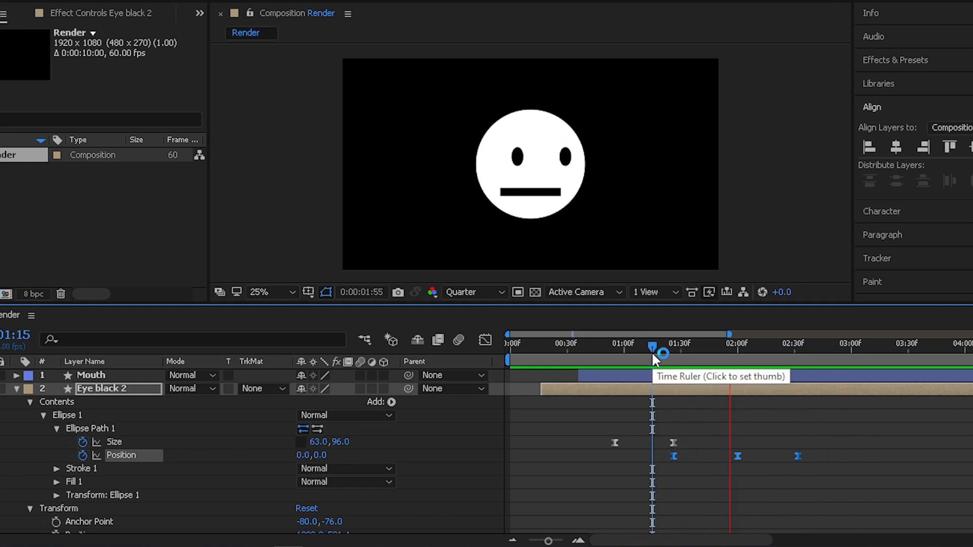
# Return the ellipse Position of both Eye black 2 and Eye black to 0.0, 0.0 at 0:00:03:00
pyautogui.click(850, 360)
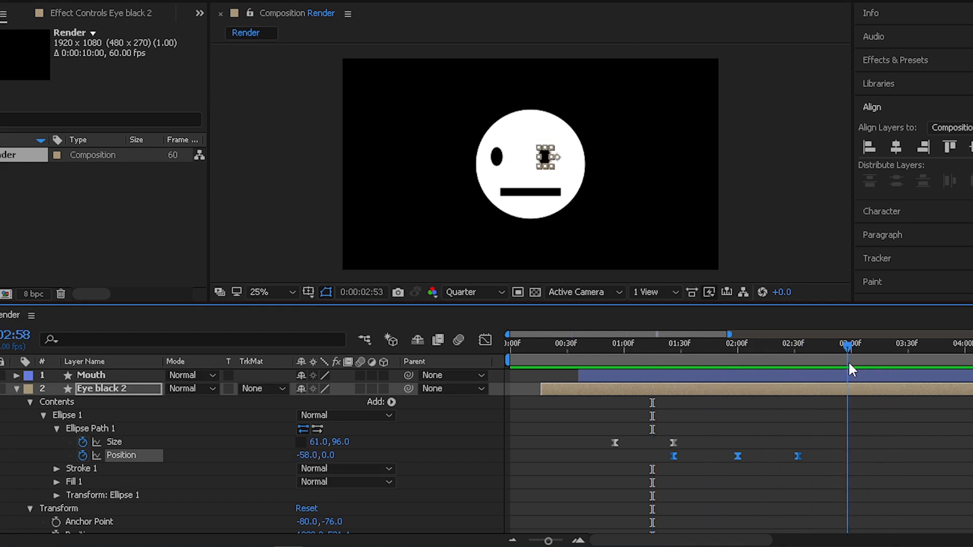
pyautogui.click(445, 499)
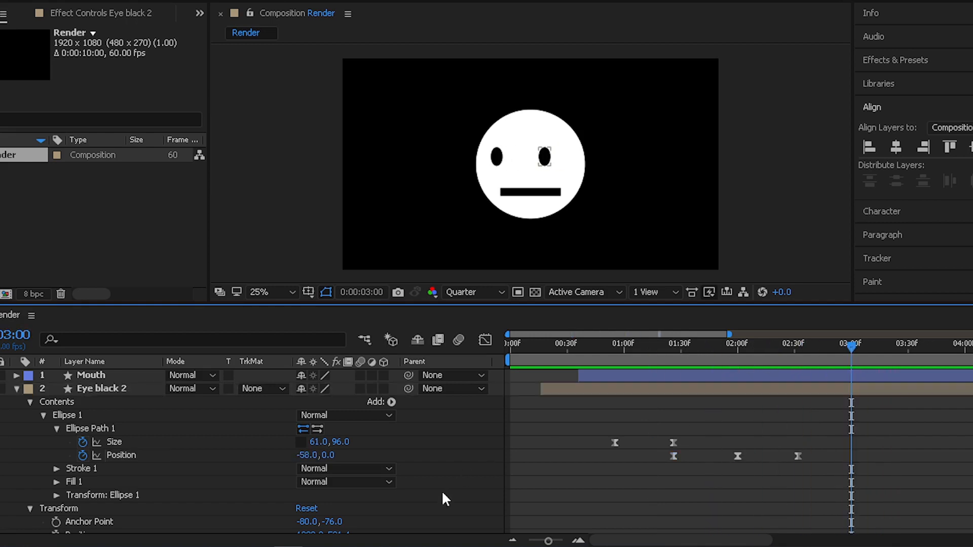
pyautogui.click(307, 456)
pyautogui.write('0')
pyautogui.press('Return')
pyautogui.scroll(-5, 654, 487)
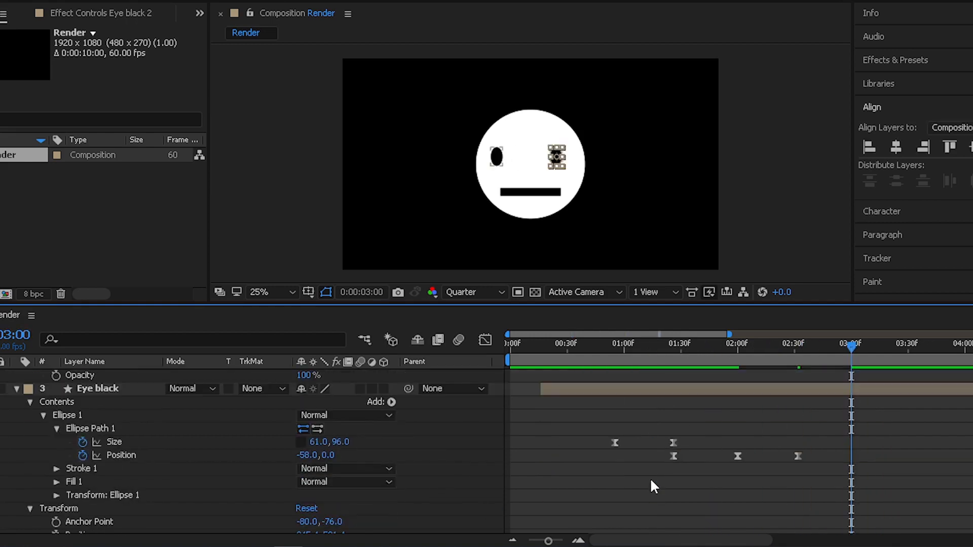
pyautogui.click(307, 455)
pyautogui.write('0')
pyautogui.press('Return')
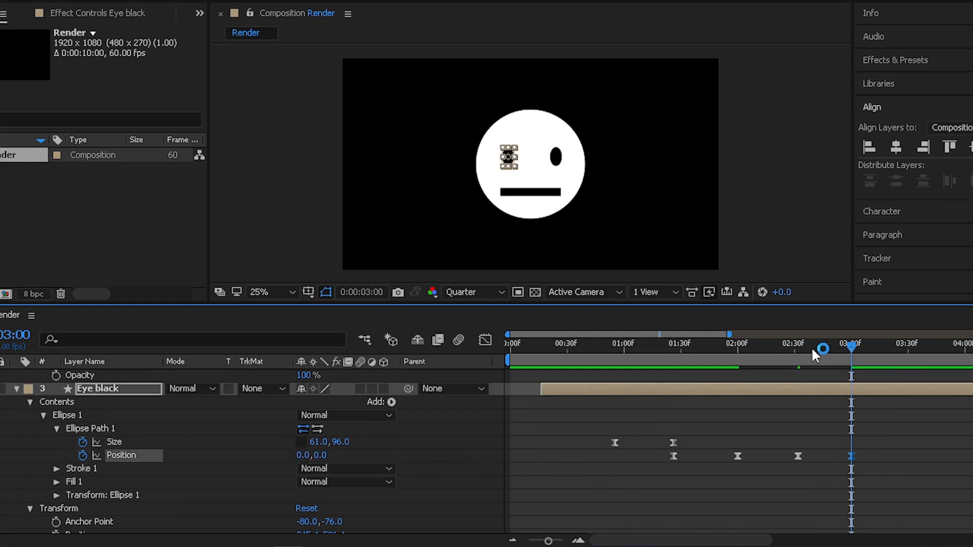
# Preview the eyes moving back to centre and return the time indicator to 0:00:03:00
pyautogui.press('space')
pyautogui.moveTo(813, 349); pyautogui.dragTo(847, 348)
pyautogui.press('space')
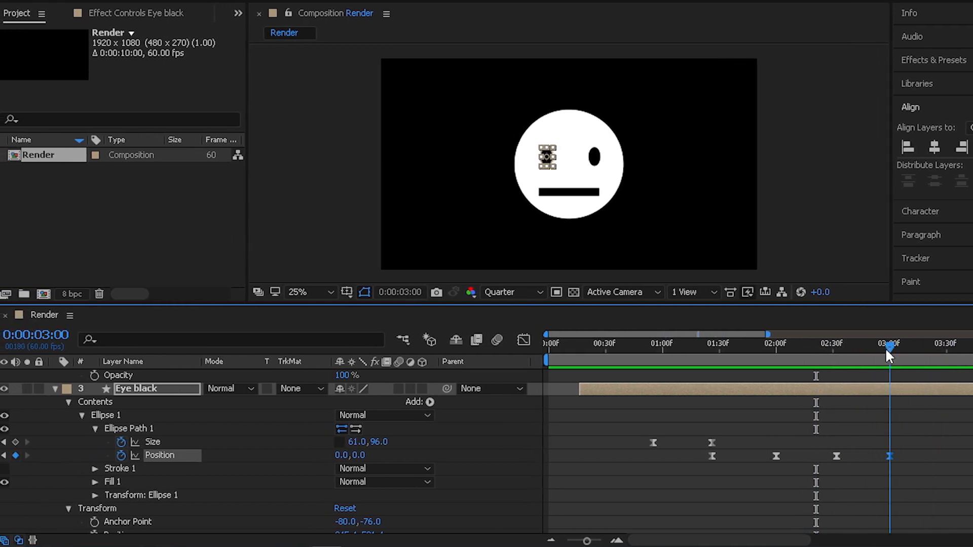
# Add ellipse Size keyframes with the current values on Eye black and Eye black 2 at 0:00:03:00
pyautogui.click(60, 440)
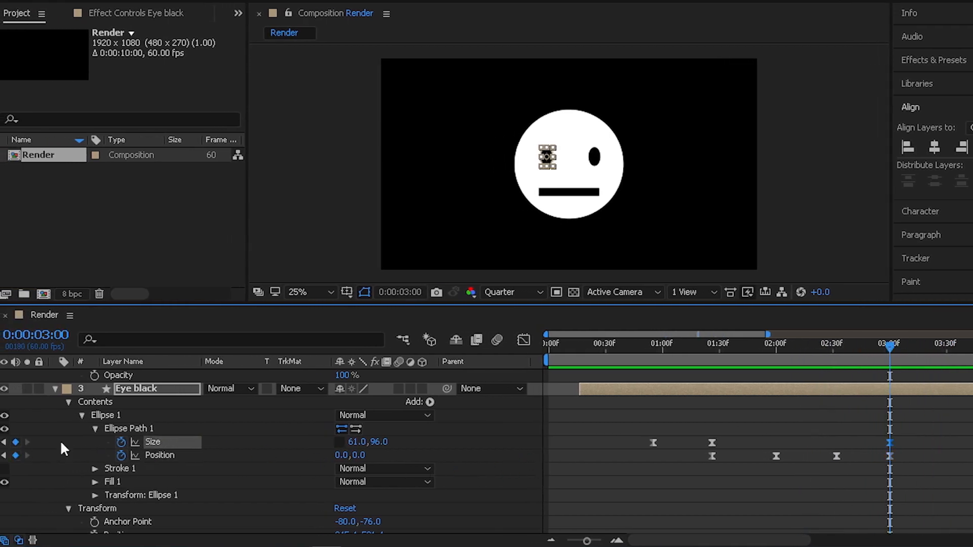
pyautogui.scroll(6, 290, 483)
pyautogui.click(16, 442)
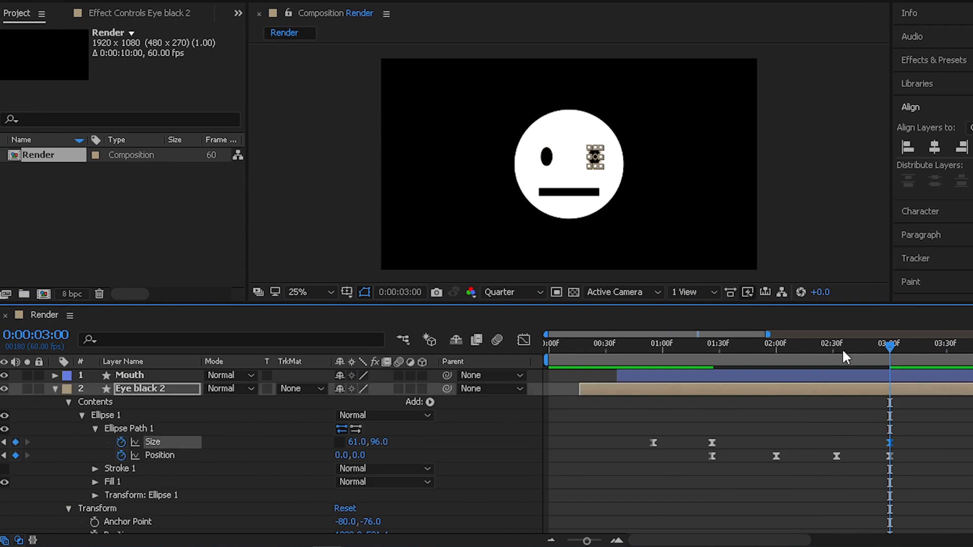
# Widen the ellipse Size of Eye black 2 and Eye black to 96.0, 96.0 at 0:00:03:35
pyautogui.moveTo(902, 346); pyautogui.dragTo(956, 344)
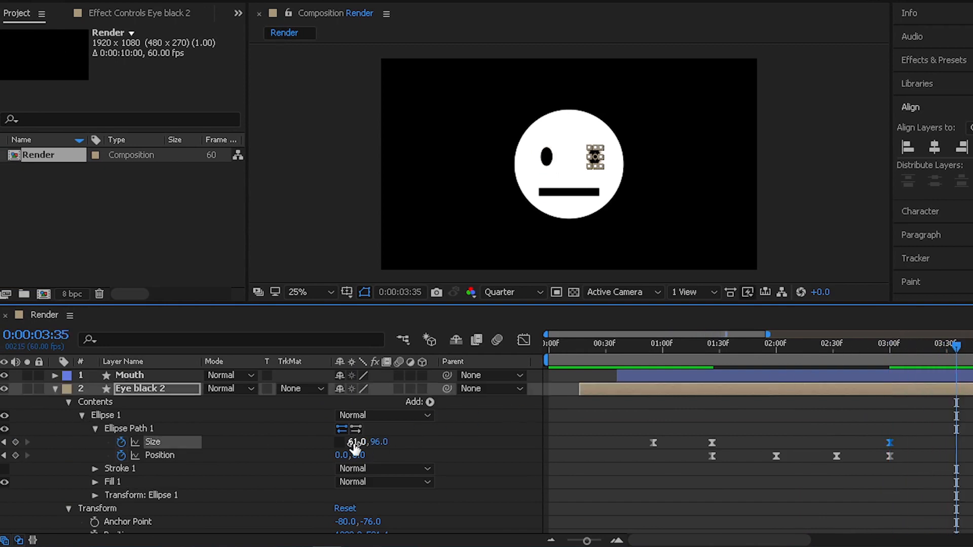
pyautogui.click(468, 458)
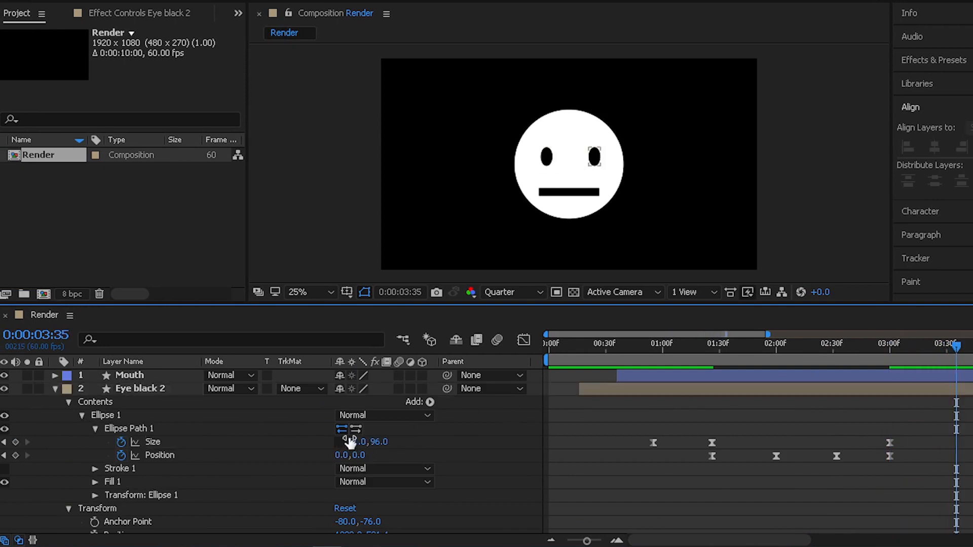
pyautogui.click(355, 437)
pyautogui.write('96')
pyautogui.press('Return')
pyautogui.scroll(-4, 666, 465)
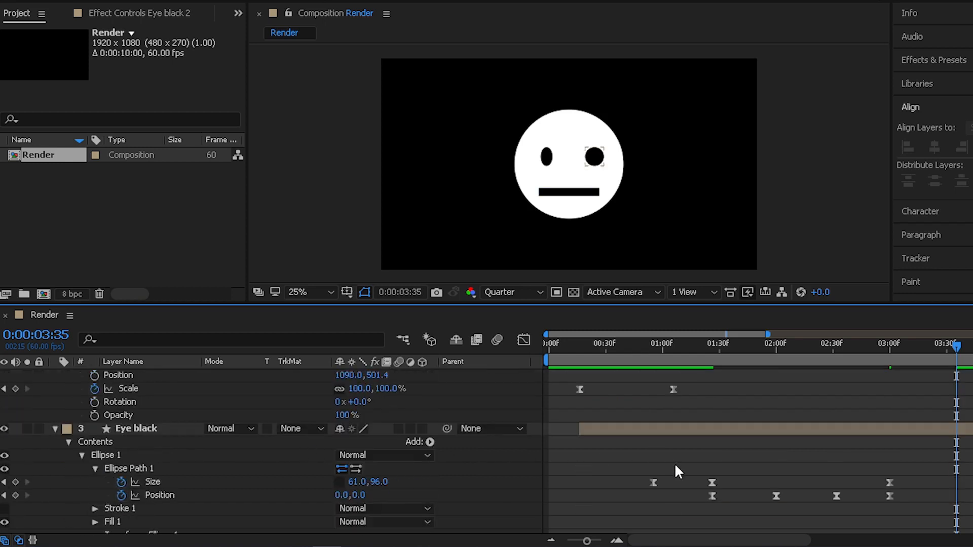
pyautogui.click(357, 481)
pyautogui.write('96')
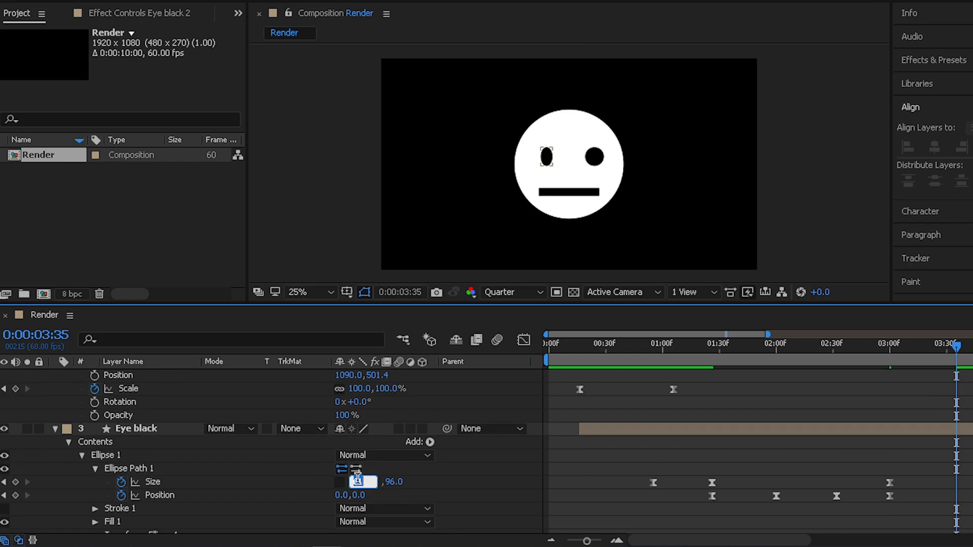
pyautogui.press('Return')
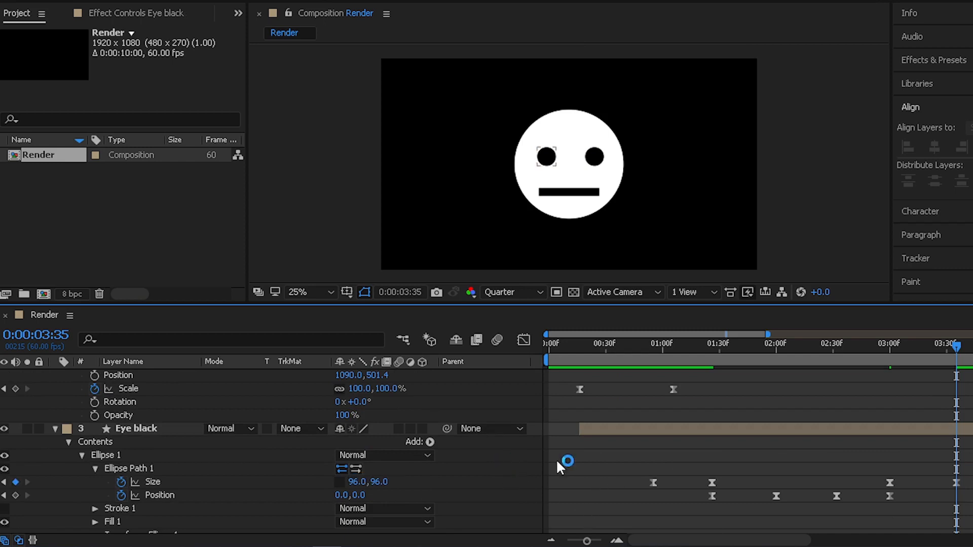
# Lengthen the incoming ease of Eye black's last Size keyframe at 0:00:03:35 so the widening speed peaks just after 0:00:03:00
pyautogui.click(879, 347)
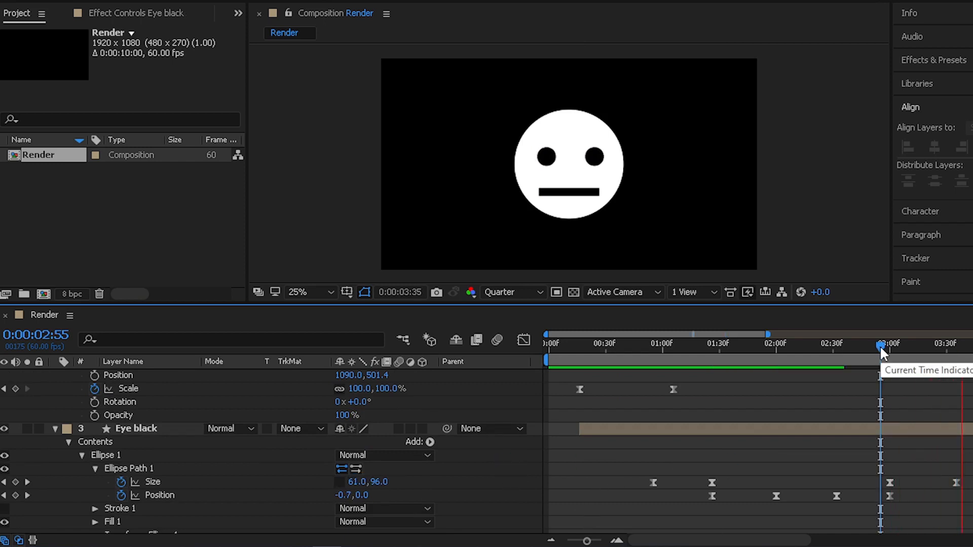
pyautogui.moveTo(881, 348); pyautogui.dragTo(890, 349)
pyautogui.moveTo(970, 474); pyautogui.dragTo(868, 486)
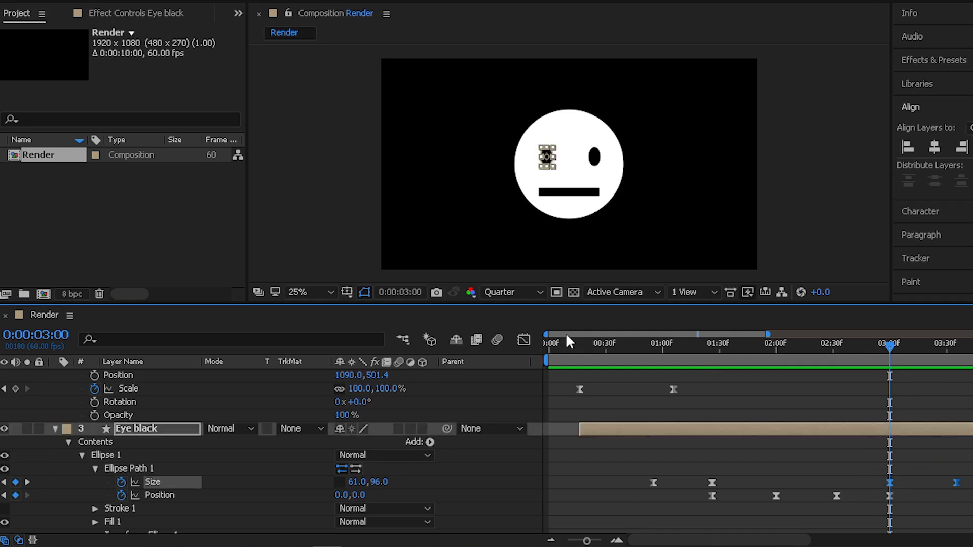
pyautogui.click(523, 339)
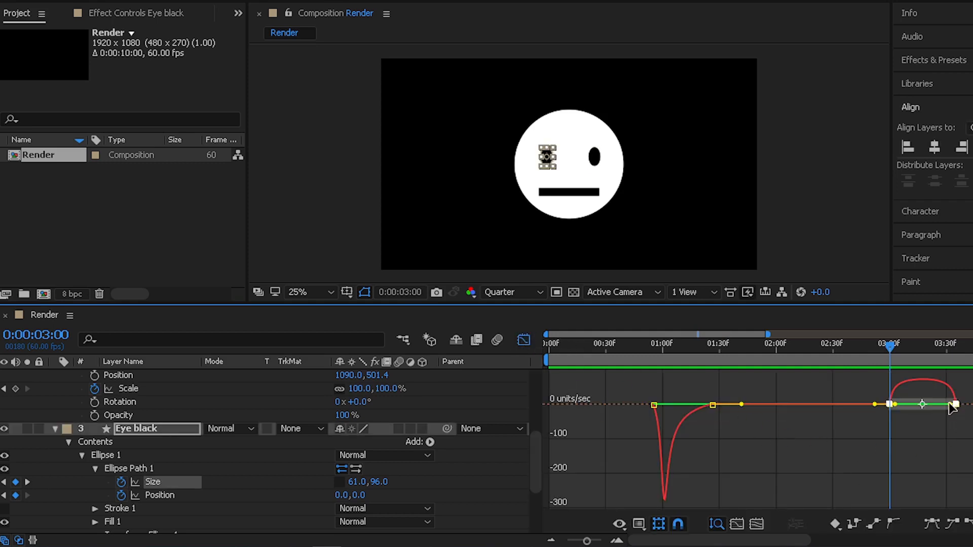
pyautogui.moveTo(956, 404); pyautogui.dragTo(905, 412)
pyautogui.click(524, 340)
# Shape the speed curve of Eye black 2's last two Size keyframes to peak early, with a long ease into 0:00:03:35
pyautogui.scroll(5, 865, 427)
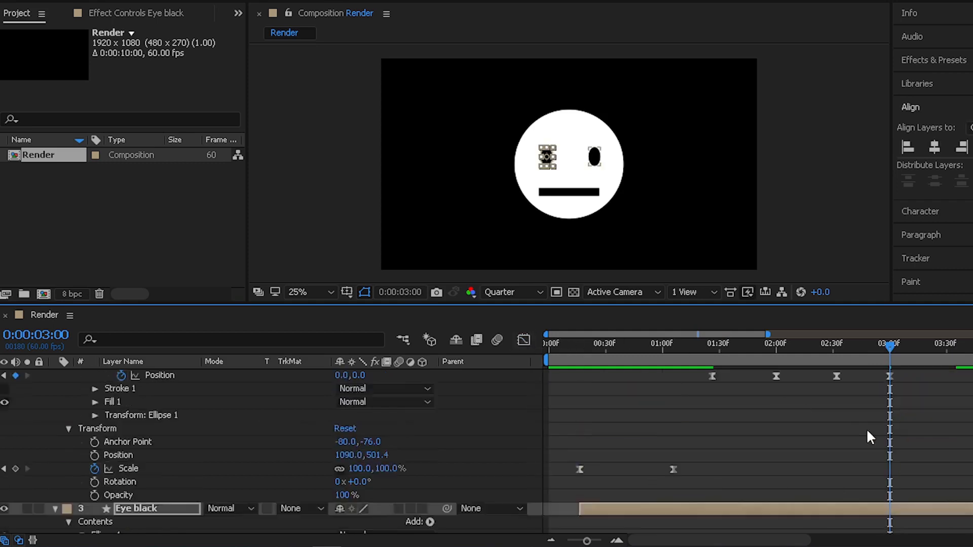
pyautogui.moveTo(972, 461); pyautogui.dragTo(883, 436)
pyautogui.moveTo(972, 445); pyautogui.dragTo(886, 438)
pyautogui.click(524, 339)
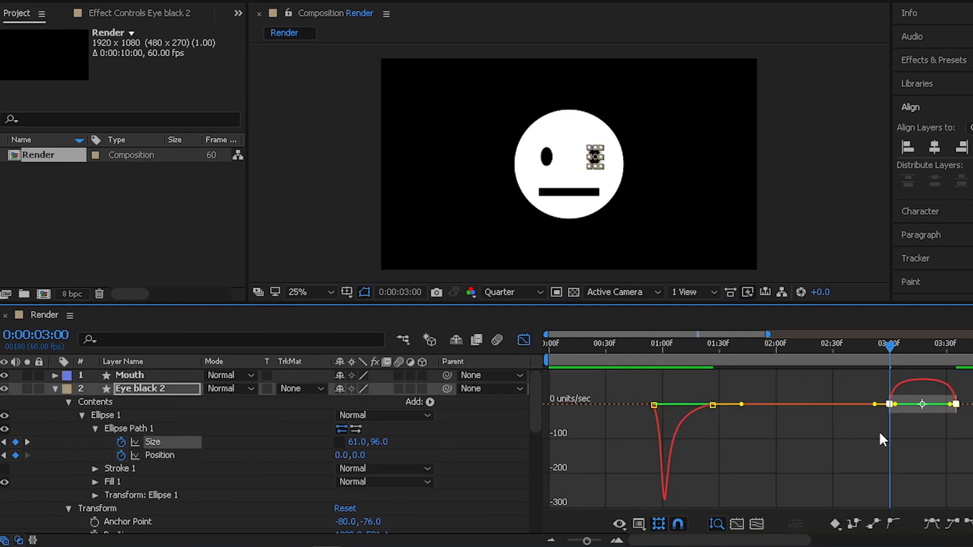
pyautogui.moveTo(950, 405); pyautogui.dragTo(902, 404)
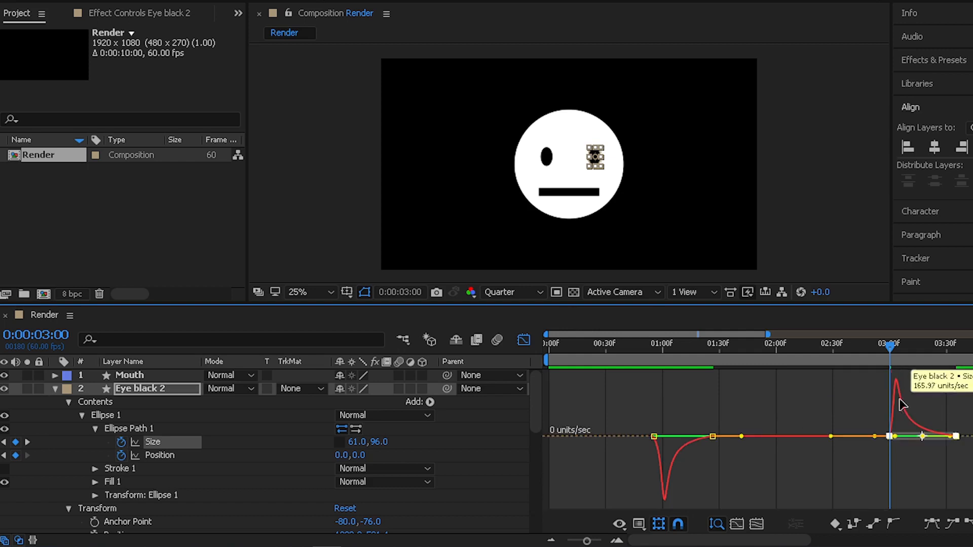
pyautogui.click(523, 339)
# Preview the eye animation from several earlier points and place the time indicator at 0:00:03:35
pyautogui.click(869, 347)
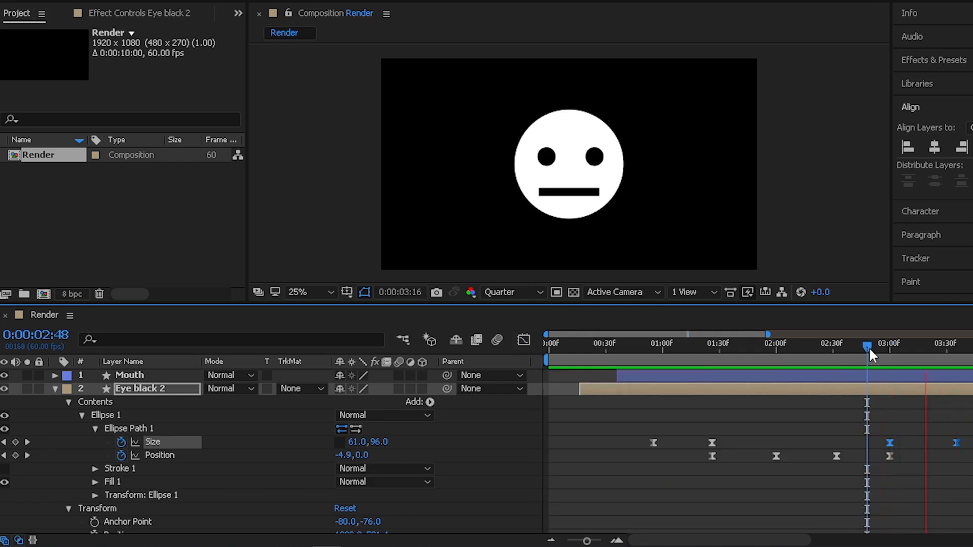
pyautogui.click(777, 348)
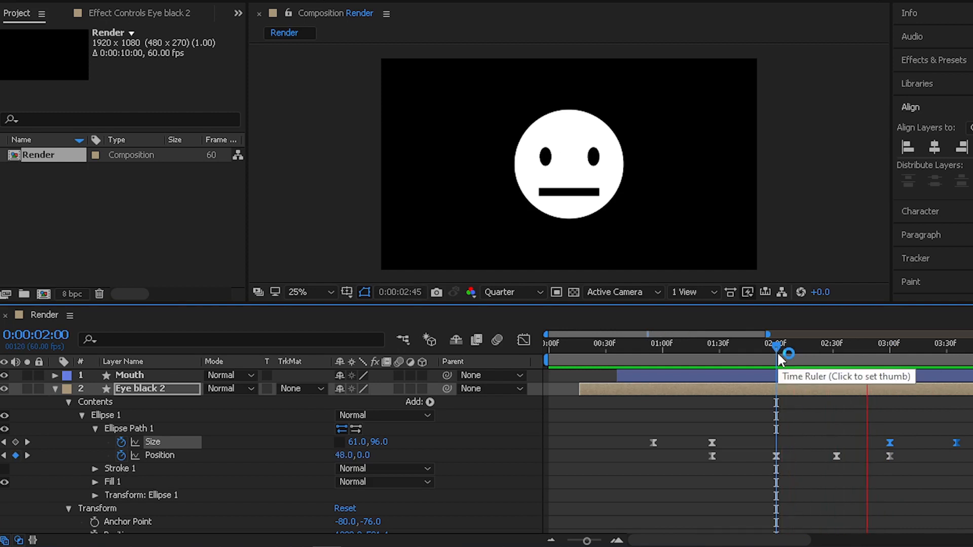
pyautogui.moveTo(777, 351); pyautogui.dragTo(649, 354)
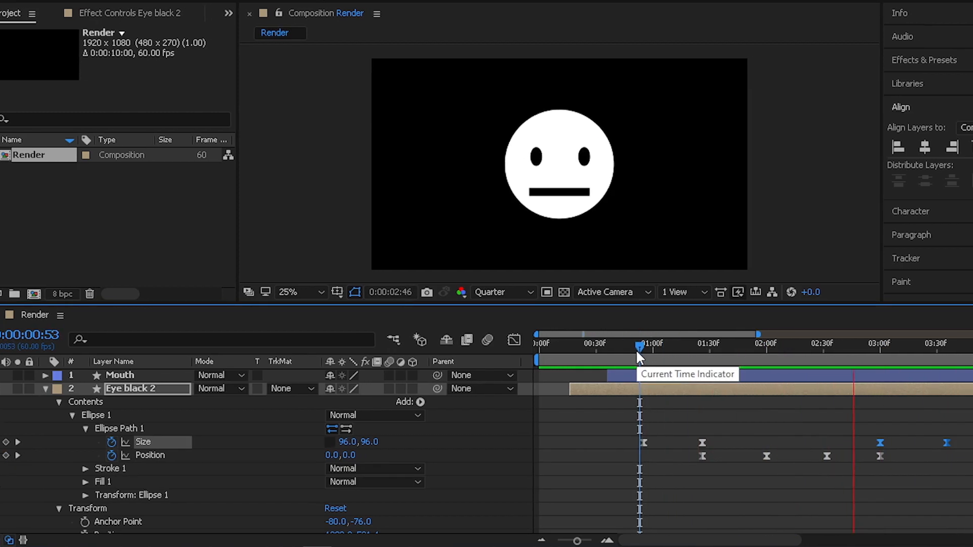
pyautogui.moveTo(603, 350); pyautogui.dragTo(598, 350)
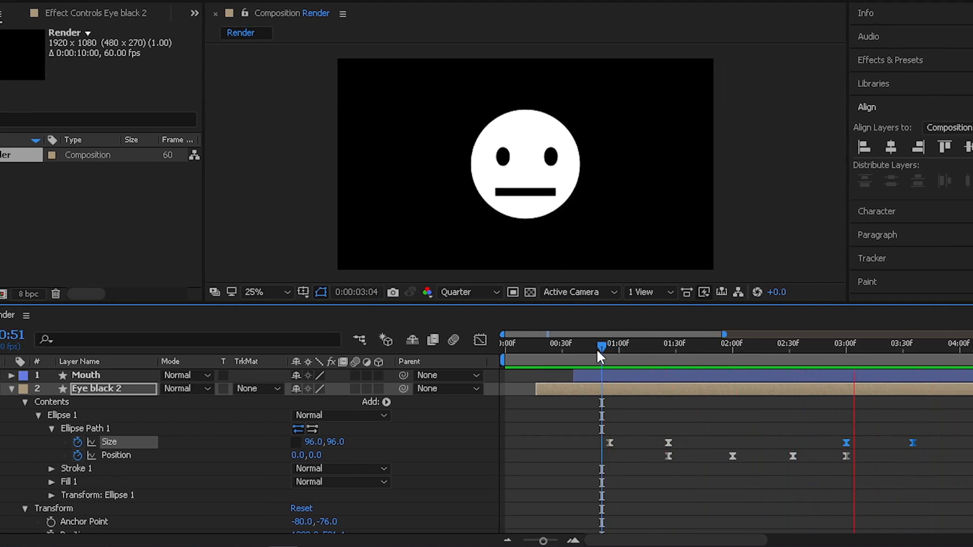
pyautogui.moveTo(598, 350); pyautogui.dragTo(635, 348)
pyautogui.moveTo(863, 348); pyautogui.dragTo(907, 346)
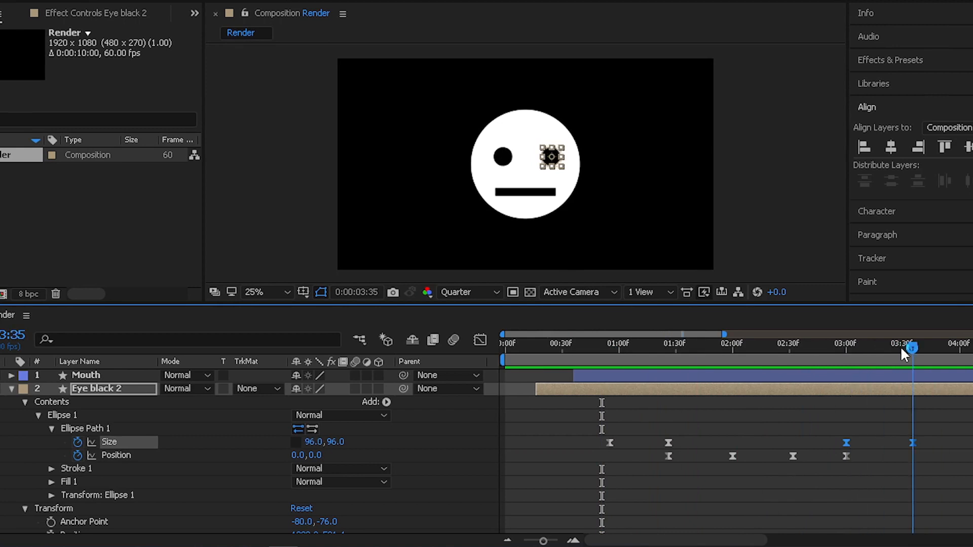
# Collapse the properties of the Eye black 2 and Eye black layers
pyautogui.click(14, 388)
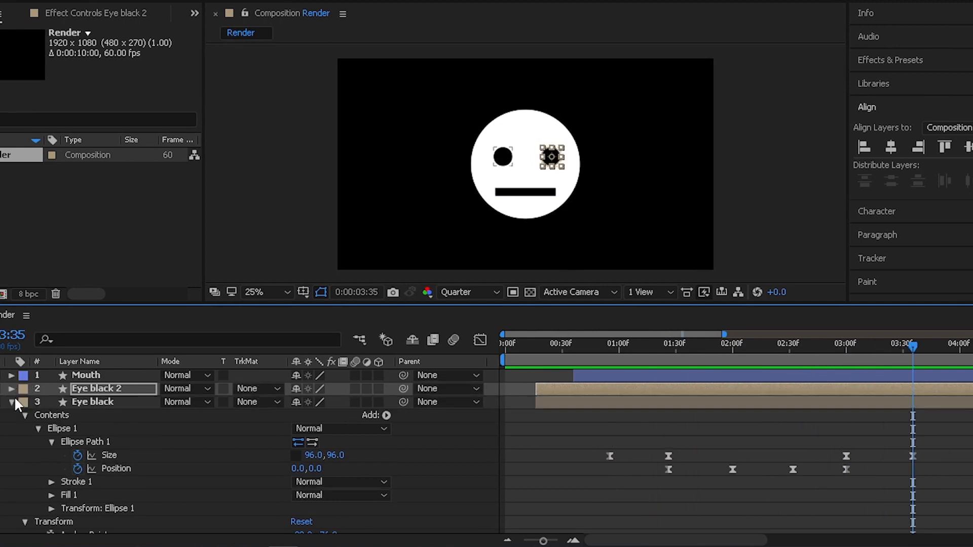
pyautogui.click(14, 402)
pyautogui.click(35, 476)
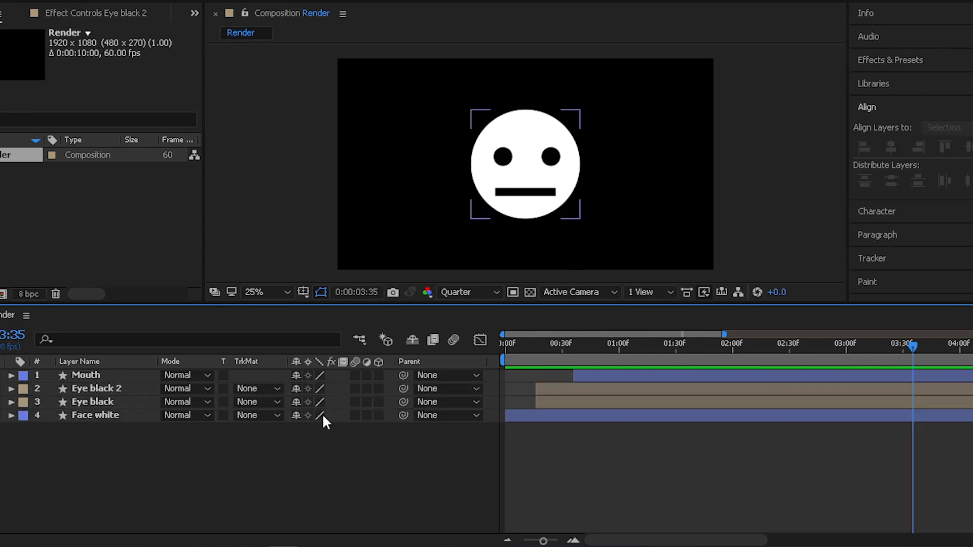
# Add a null object to the Render composition and rename it Face control
pyautogui.hotkey('ctrl', 'a')
pyautogui.rightClick(179, 462)
pyautogui.moveTo(267, 293)
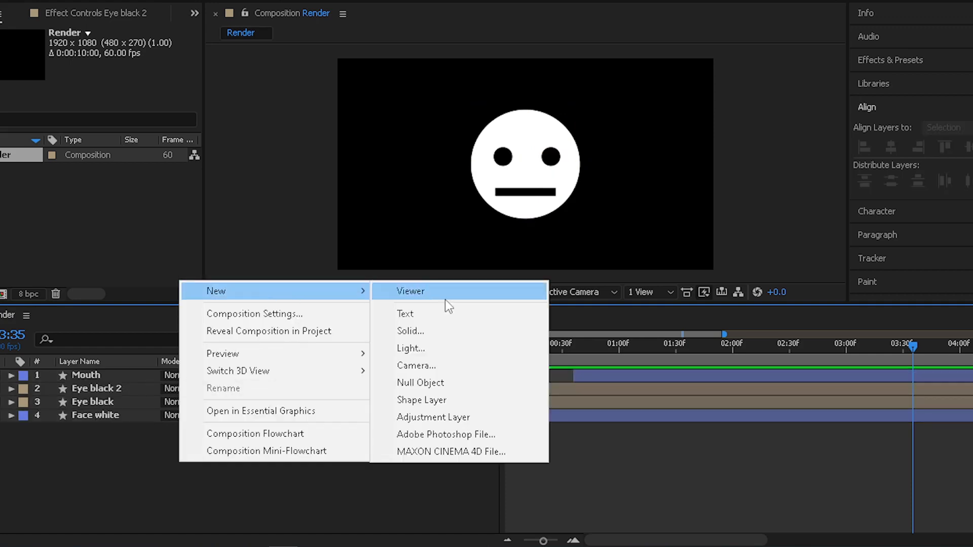
pyautogui.click(446, 385)
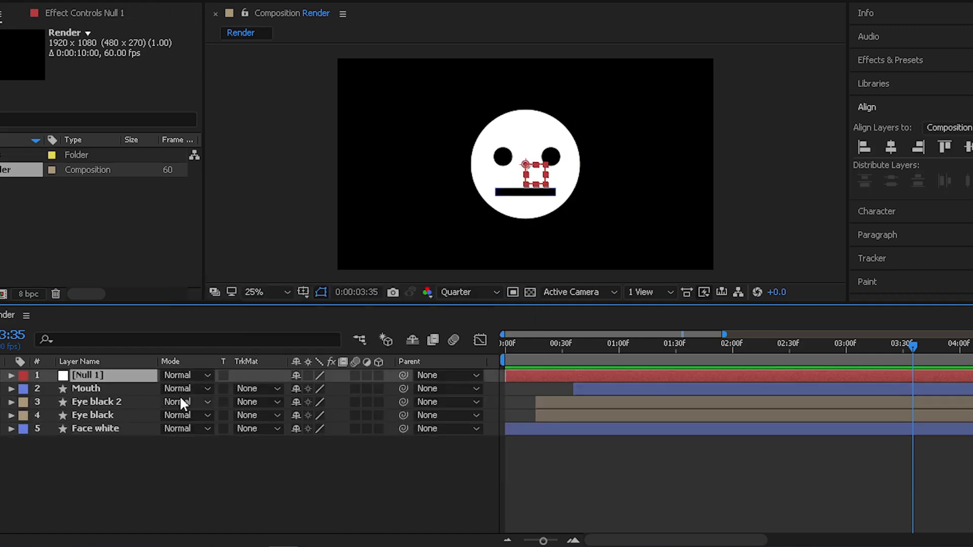
pyautogui.press('Return')
pyautogui.write('Face con')
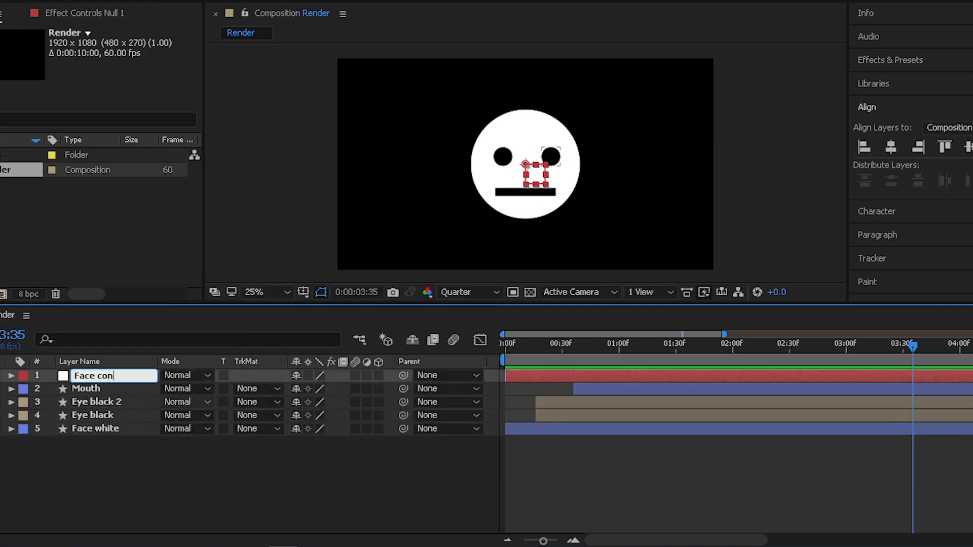
pyautogui.write('trol')
pyautogui.press('Return')
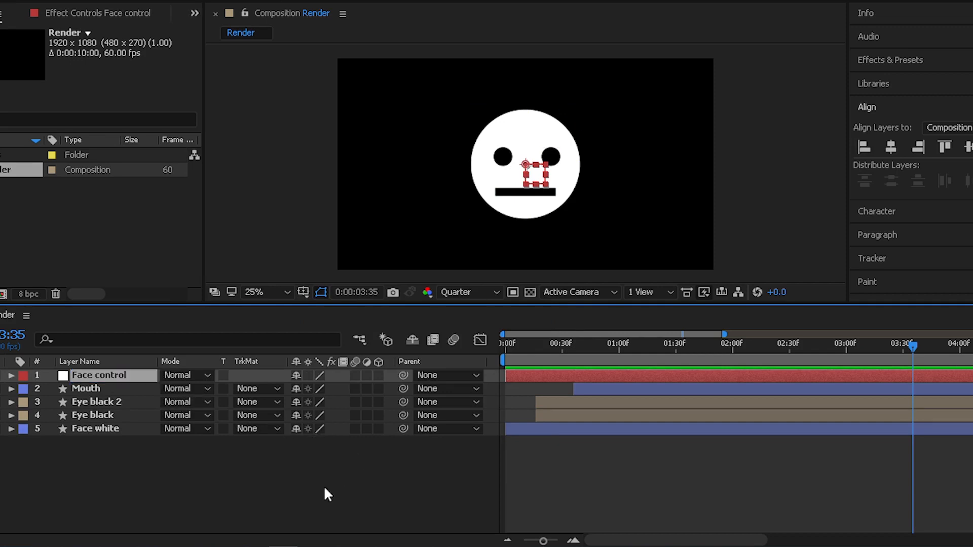
# Parent the Mouth, Eye black 2, Eye black and Face white layers to Face control
pyautogui.moveTo(324, 486); pyautogui.dragTo(89, 388)
pyautogui.moveTo(269, 391); pyautogui.dragTo(107, 376)
# Add a Scale keyframe of 136.0% to Face control at 0:00:03:35
pyautogui.click(108, 376)
pyautogui.press('s')
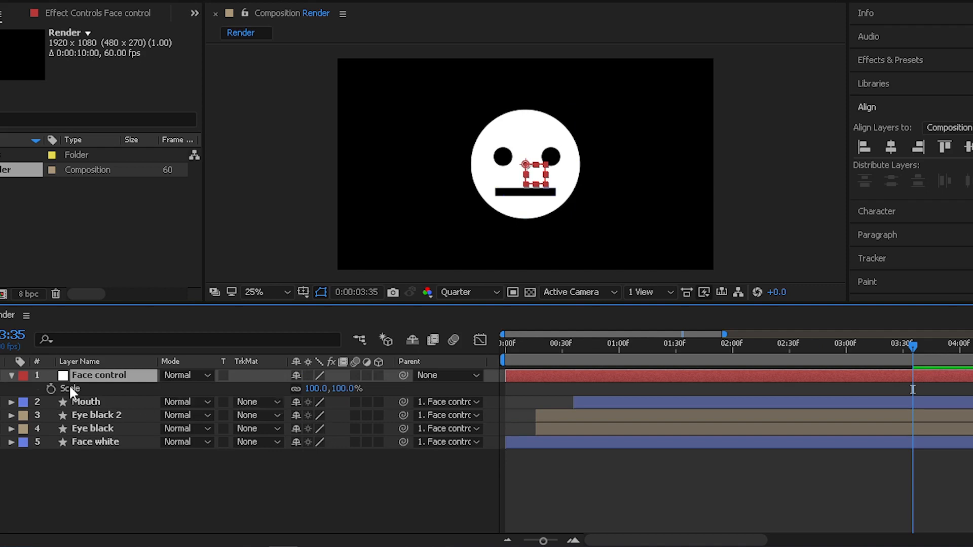
pyautogui.click(50, 388)
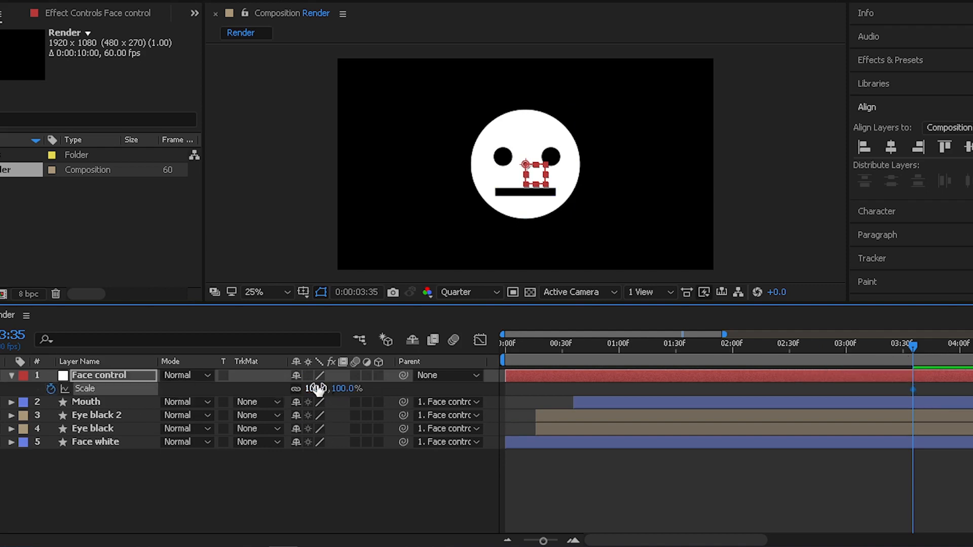
pyautogui.moveTo(315, 387); pyautogui.dragTo(351, 387)
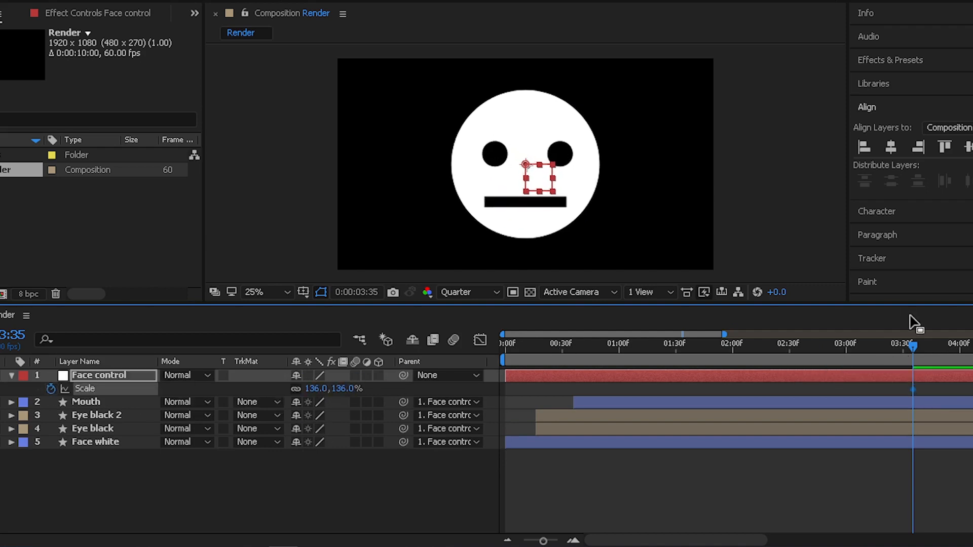
# Set Face control's Scale to 100% at 0:00:03:20 and apply easy ease to both Scale keyframes
pyautogui.moveTo(913, 345); pyautogui.dragTo(885, 343)
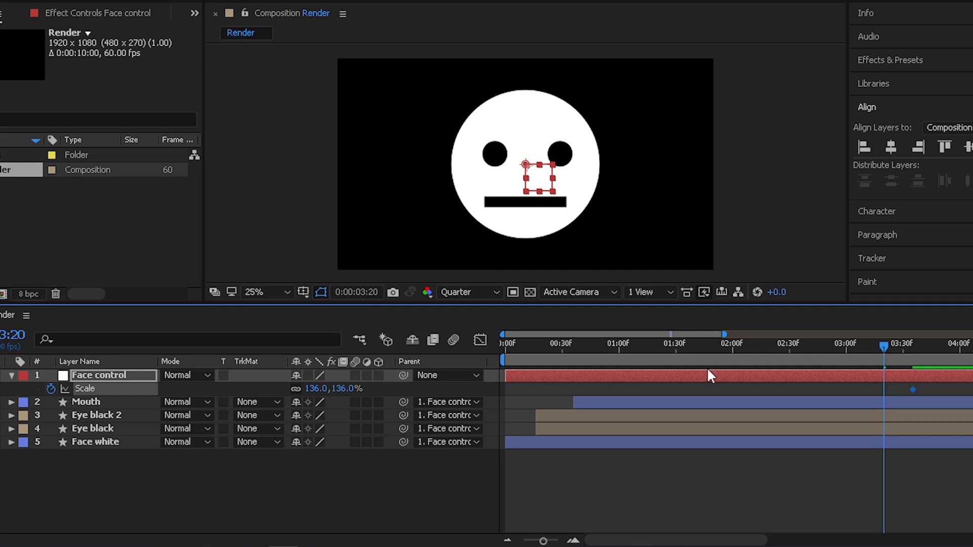
pyautogui.click(315, 389)
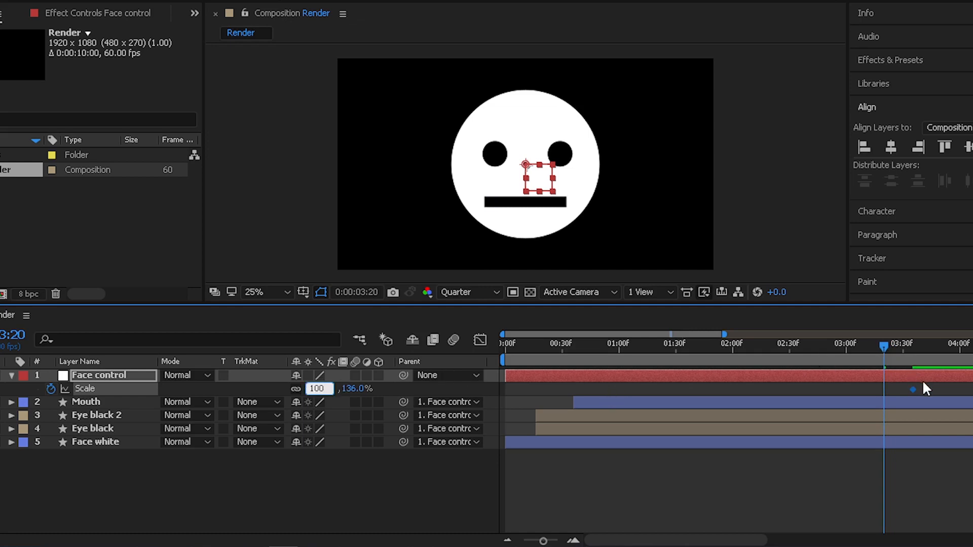
pyautogui.write('100')
pyautogui.press('Return')
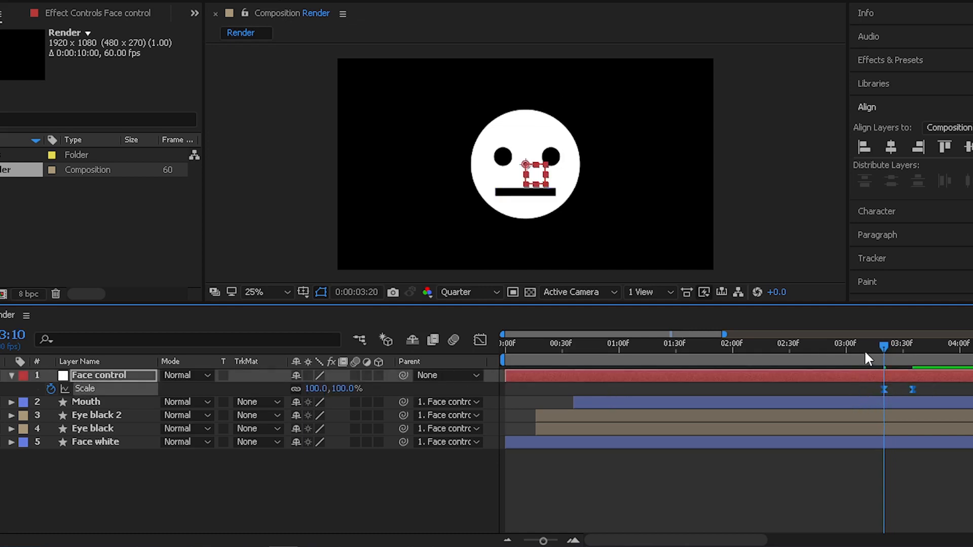
# Delay Face control's 136.0% Scale keyframe to 0:00:03:53, previewing the growth and placing the time indicator on that keyframe
pyautogui.click(860, 347)
pyautogui.click(823, 345)
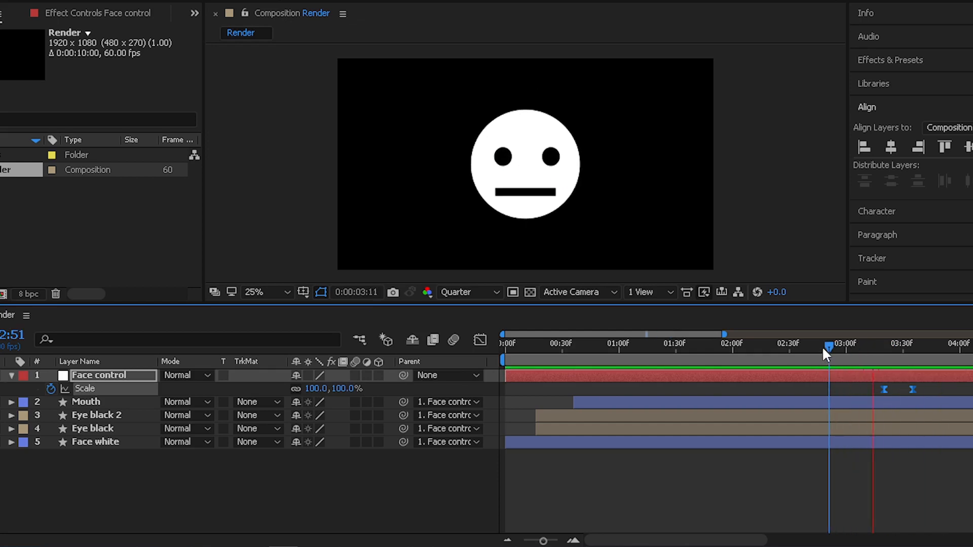
pyautogui.moveTo(825, 347); pyautogui.dragTo(843, 348)
pyautogui.moveTo(913, 389); pyautogui.dragTo(946, 389)
pyautogui.click(948, 383)
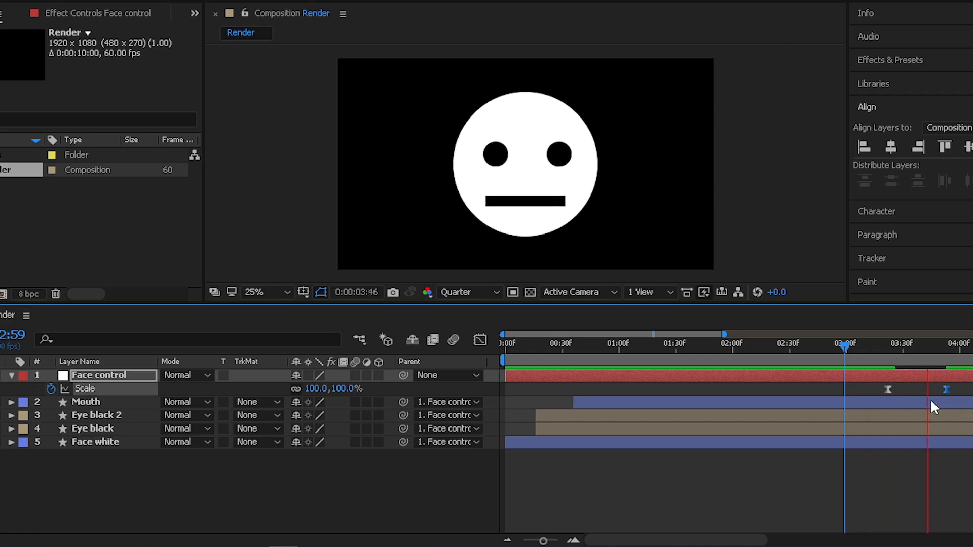
pyautogui.click(829, 351)
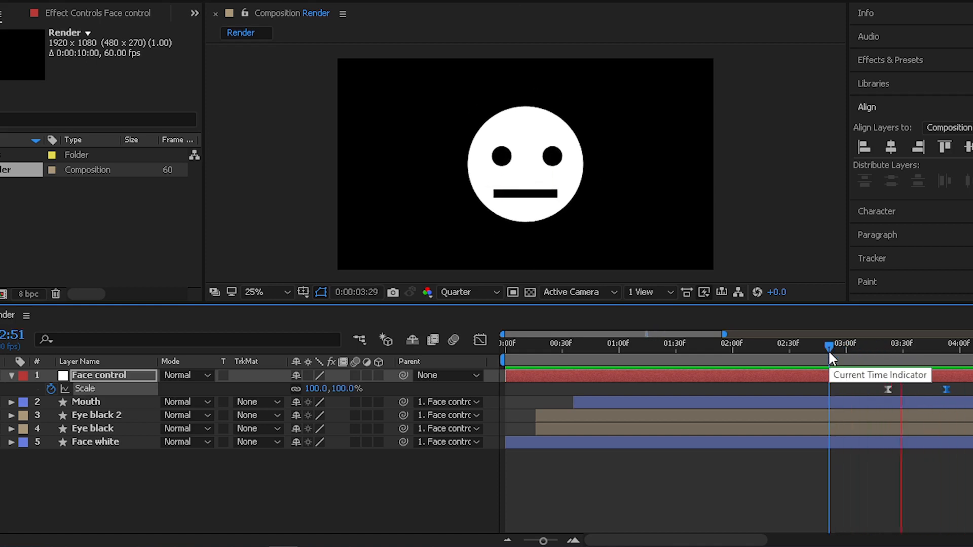
pyautogui.moveTo(829, 351); pyautogui.dragTo(941, 346)
pyautogui.scroll(-4, 936, 373)
pyautogui.click(737, 350)
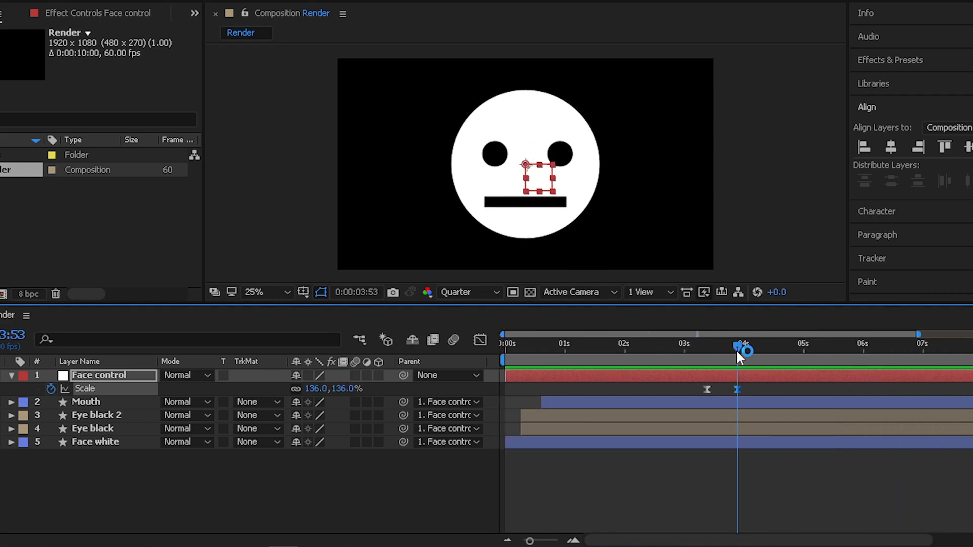
# Pre-compose Face control and all the face layers into a new composition named Animation
pyautogui.hotkey('ctrl', 'a')
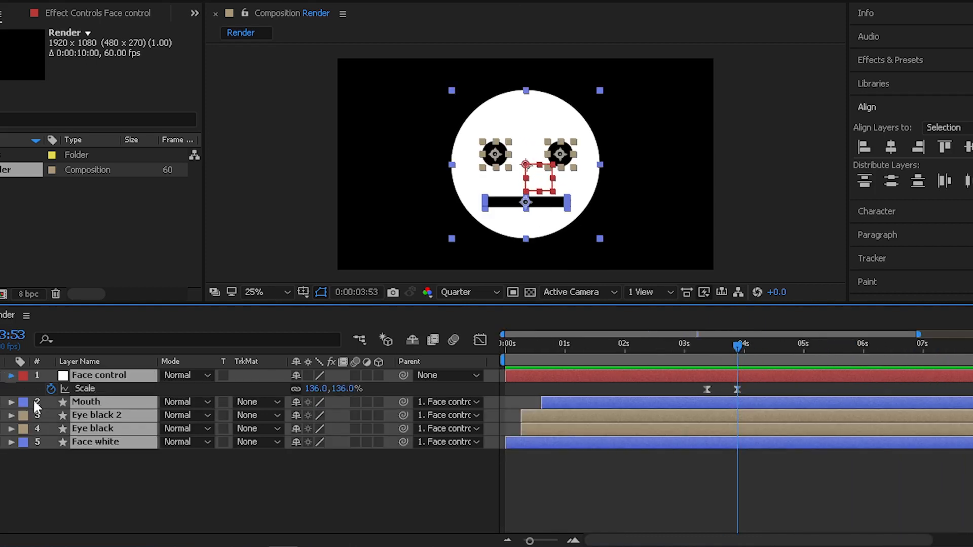
pyautogui.click(11, 376)
pyautogui.click(81, 460)
pyautogui.moveTo(105, 453); pyautogui.dragTo(101, 372)
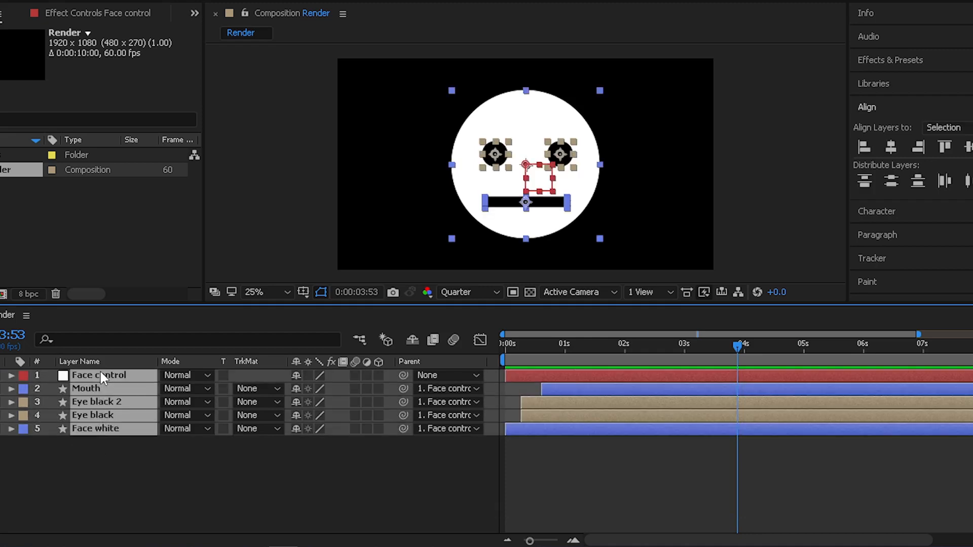
pyautogui.hotkey('ctrl', 'shift', 'c')
pyautogui.write('Ani')
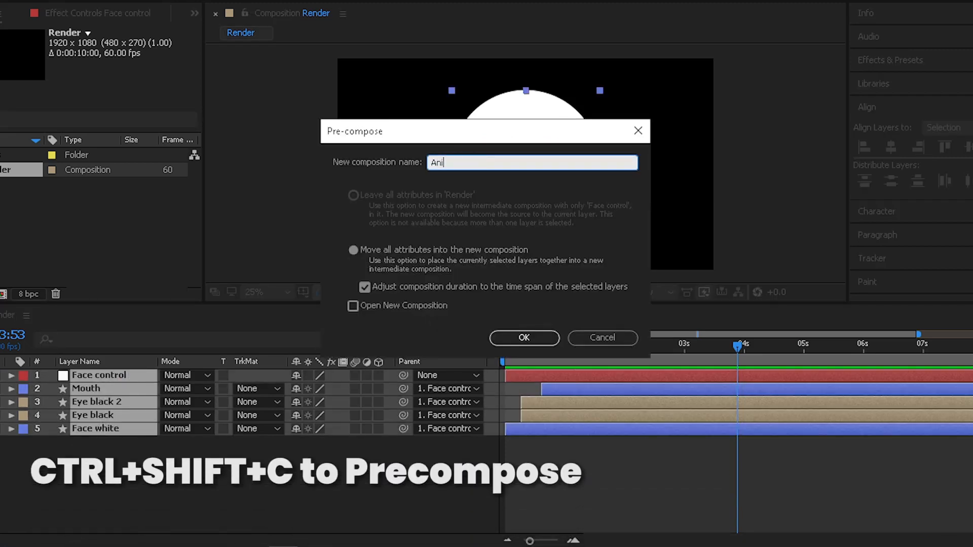
pyautogui.write('mation')
pyautogui.press('Return')
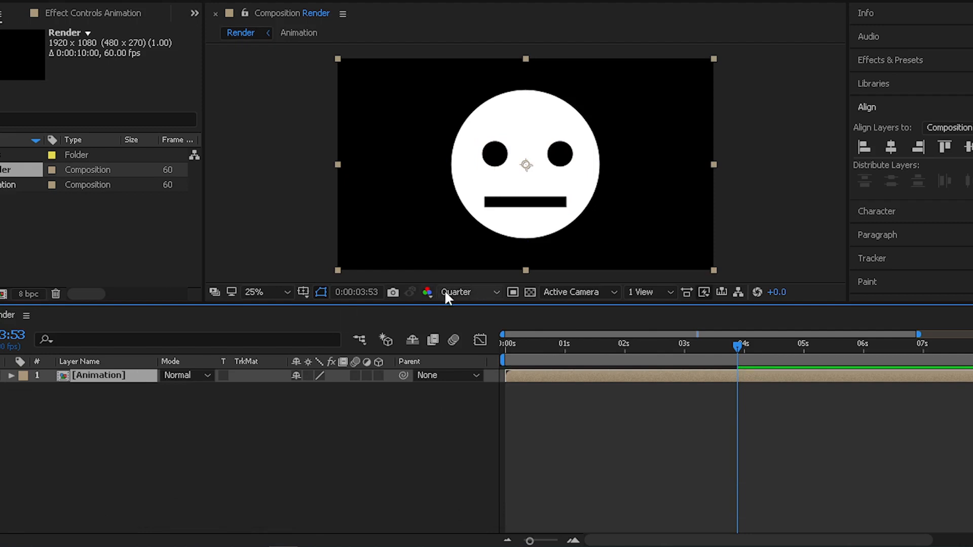
# Preview the composition from the start, reveal the Animation layer's Opacity and keyframe it at 100% at 0:00:04:30
pyautogui.press('t')
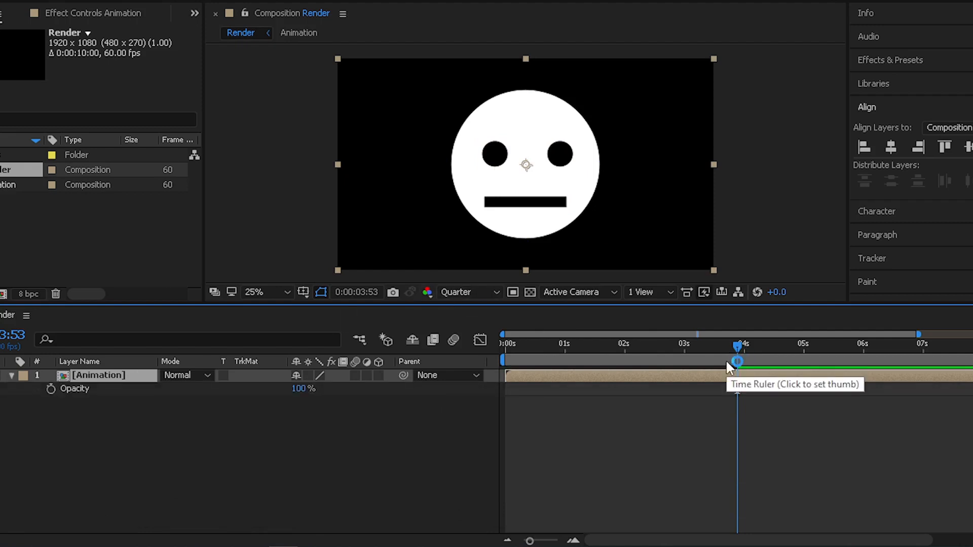
pyautogui.press('Home')
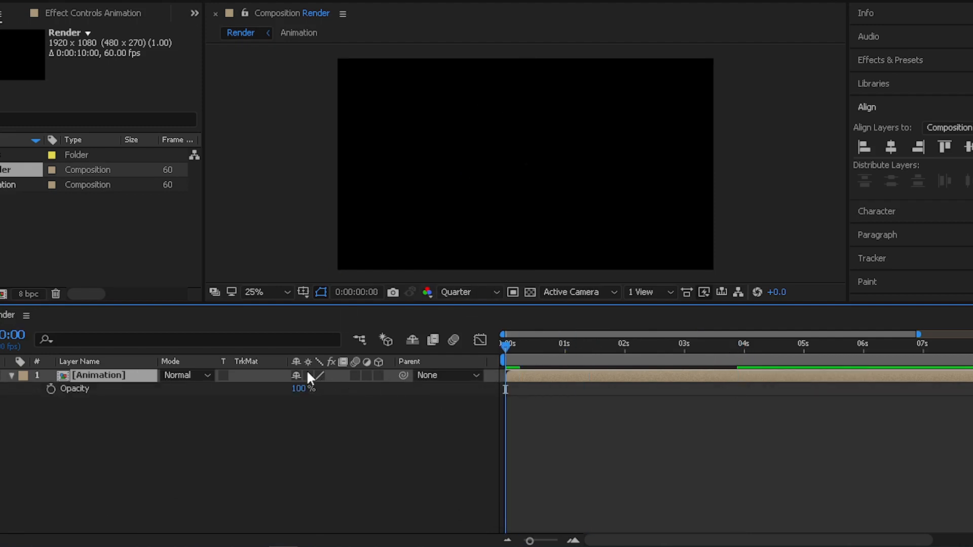
pyautogui.press('space')
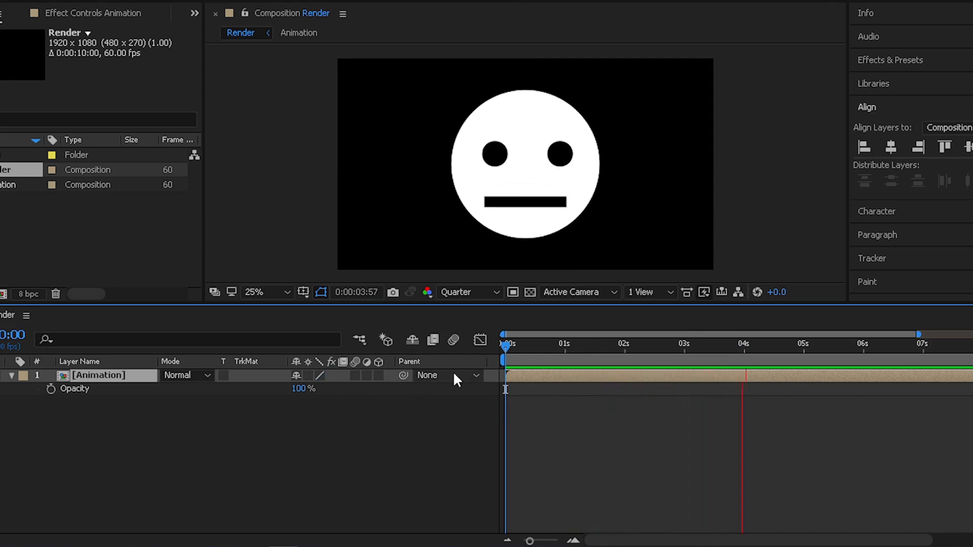
pyautogui.press('space')
pyautogui.hotkey('shift', 'pagedown')
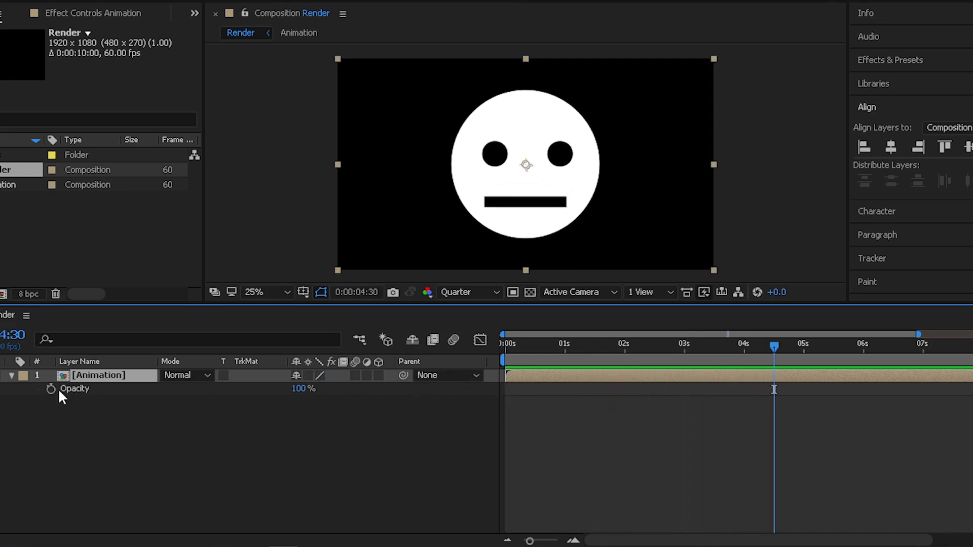
pyautogui.click(51, 388)
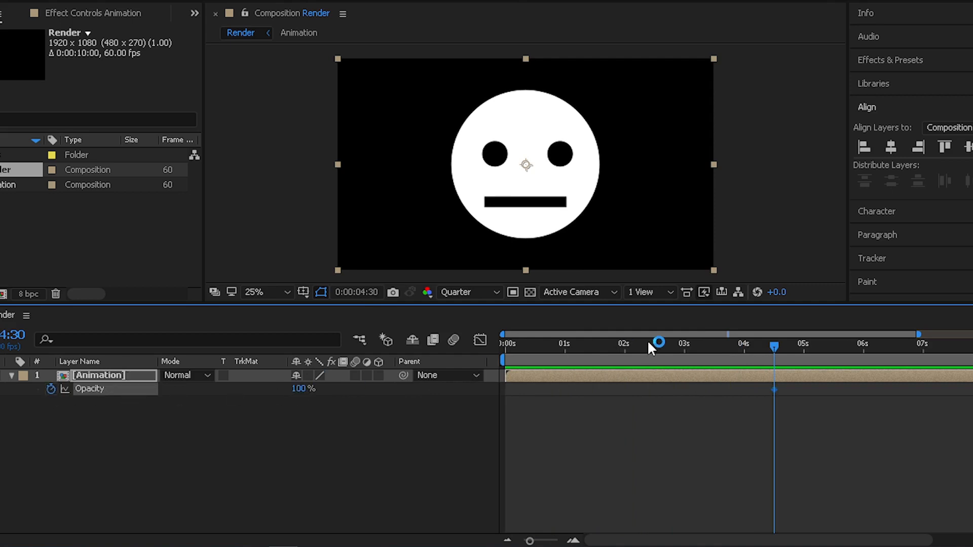
# Add an Opacity keyframe of 0% to the Animation layer one frame further on, at 0:00:04:31
pyautogui.press('pagedown')
pyautogui.scroll(6, 761, 376)
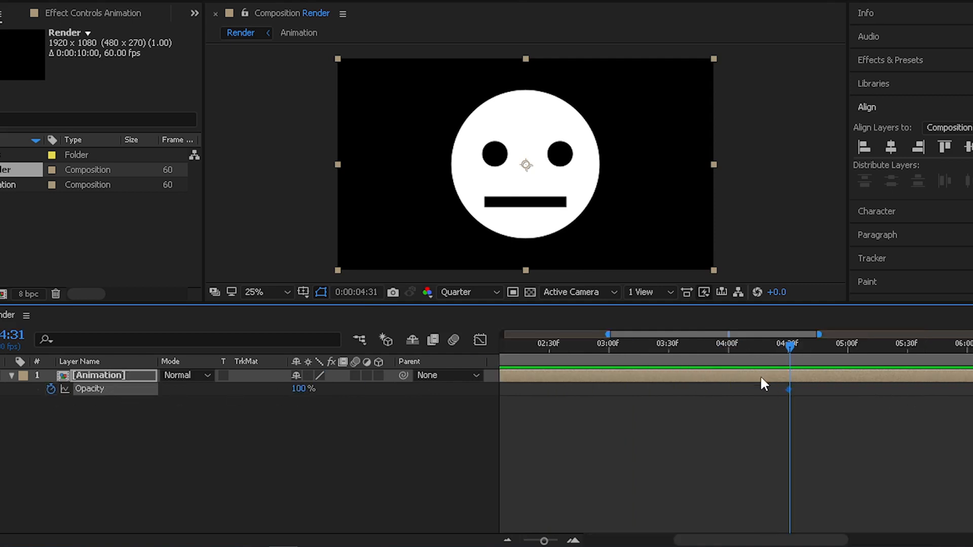
pyautogui.moveTo(768, 540); pyautogui.dragTo(774, 539)
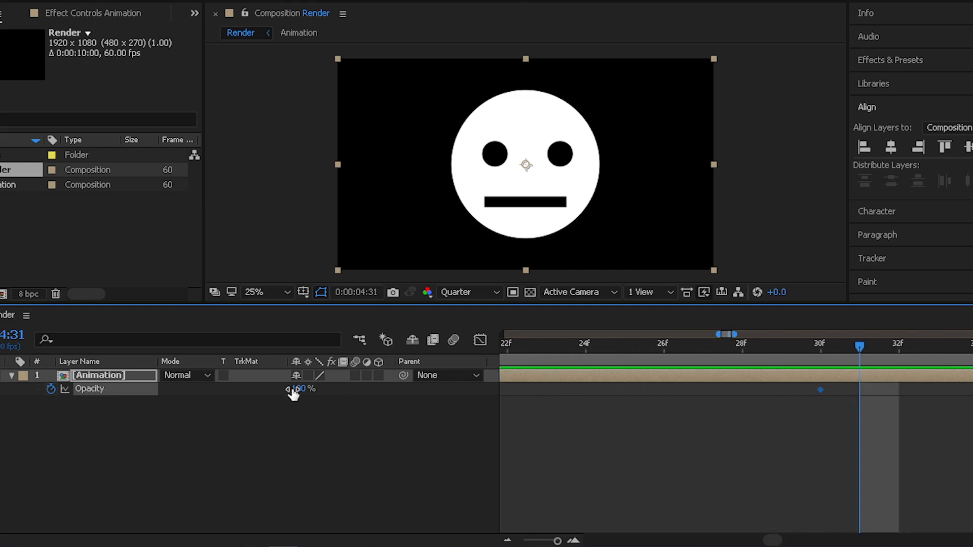
pyautogui.moveTo(293, 393); pyautogui.dragTo(242, 392)
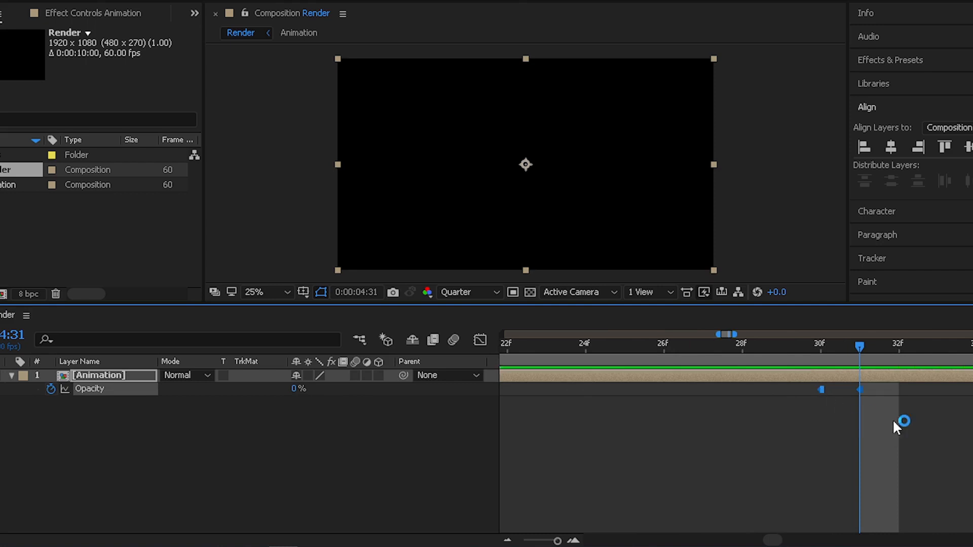
# Duplicate the two Opacity keyframes at 0:00:04:32, and duplicate all four resulting keyframes at 0:00:04:34
pyautogui.moveTo(893, 419); pyautogui.dragTo(811, 382)
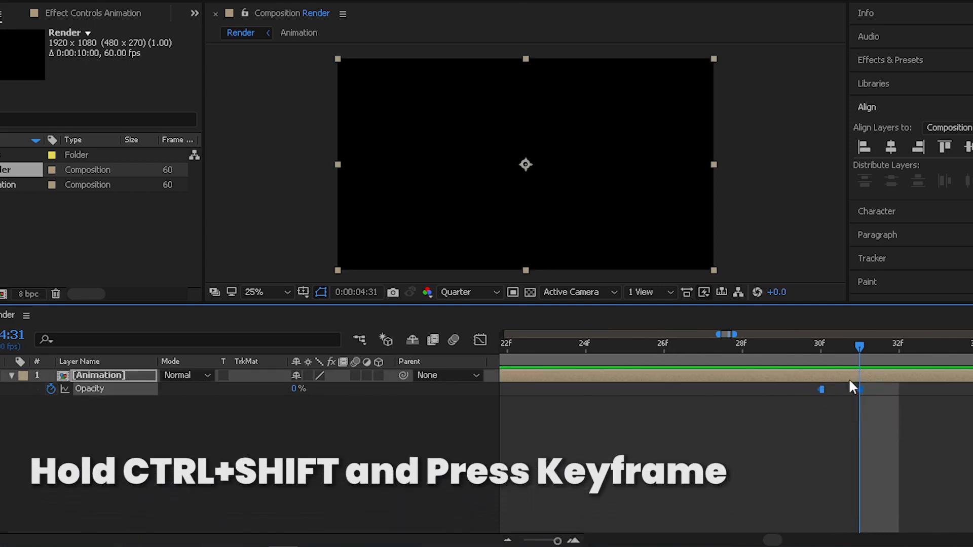
pyautogui.click(898, 345)
pyautogui.hotkey('ctrl', 'v')
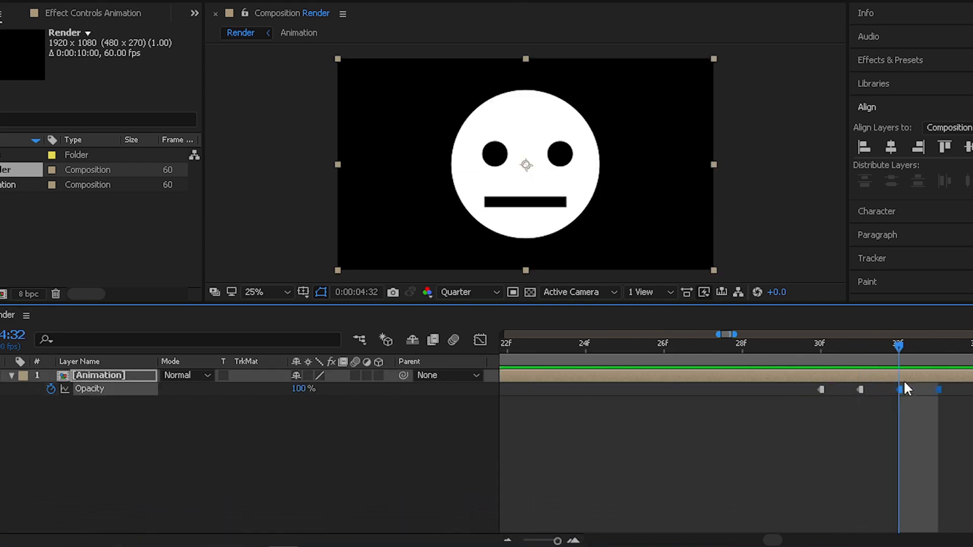
pyautogui.moveTo(961, 414); pyautogui.dragTo(811, 384)
pyautogui.click(969, 351)
pyautogui.hotkey('ctrl', 'v')
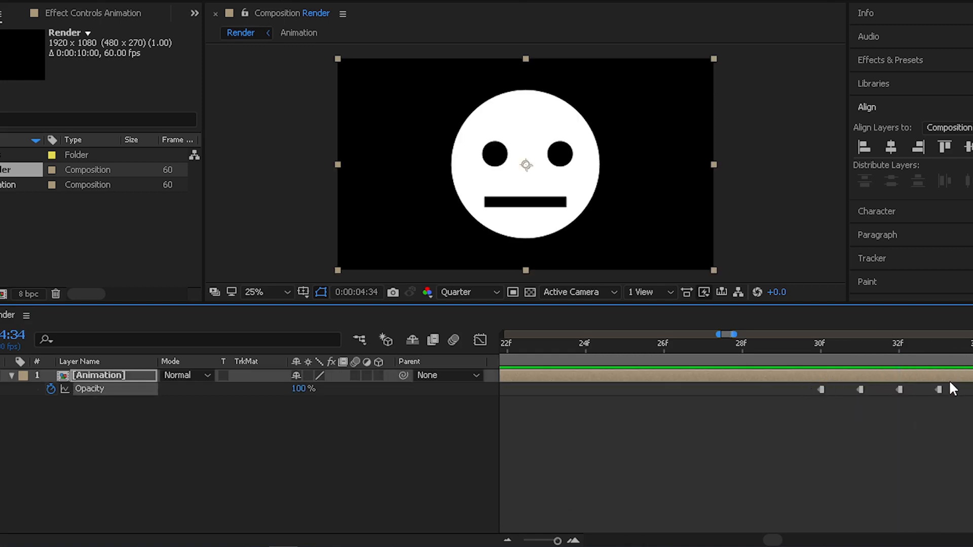
# Paste a copy of all eight Opacity keyframes at 0:00:04:38 and preview the flicker from 0:00:03:57
pyautogui.scroll(-4, 949, 386)
pyautogui.scroll(3, 951, 391)
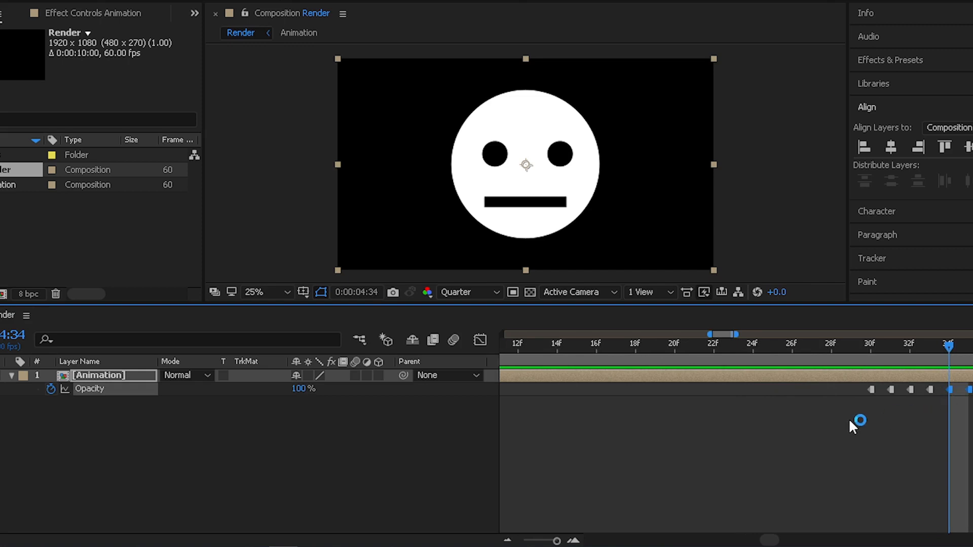
pyautogui.moveTo(884, 428); pyautogui.dragTo(682, 376)
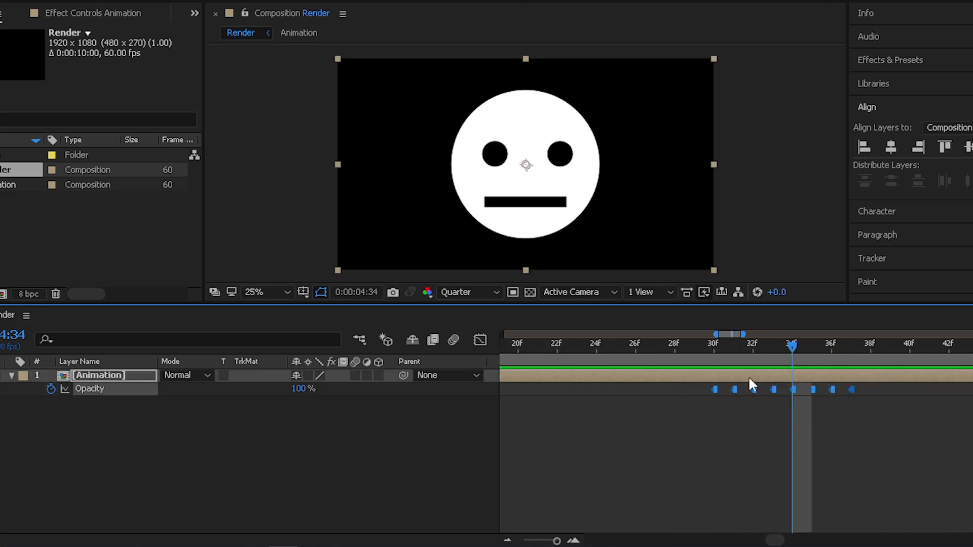
pyautogui.click(854, 343)
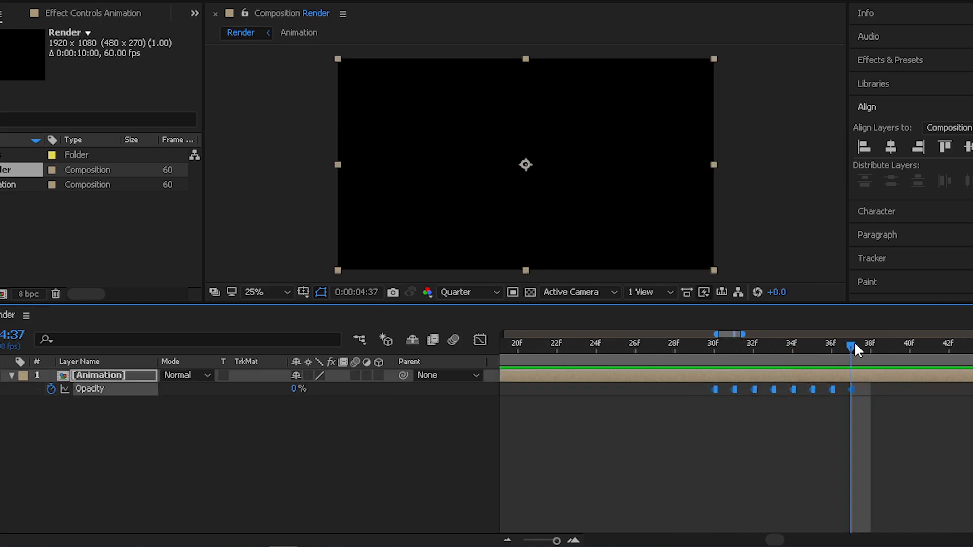
pyautogui.press('pagedown')
pyautogui.hotkey('ctrl', 'v')
pyautogui.scroll(-3, 875, 412)
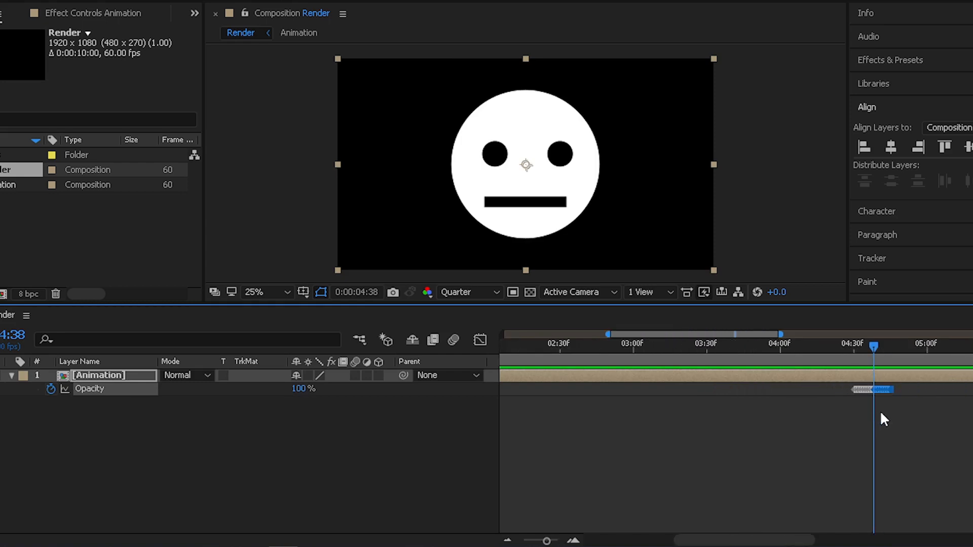
pyautogui.click(837, 344)
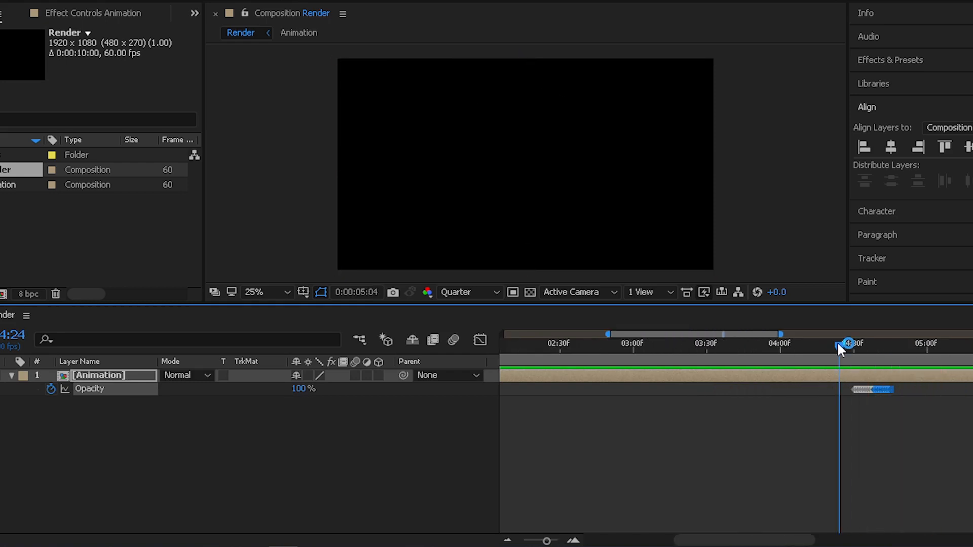
pyautogui.moveTo(838, 344); pyautogui.dragTo(771, 359)
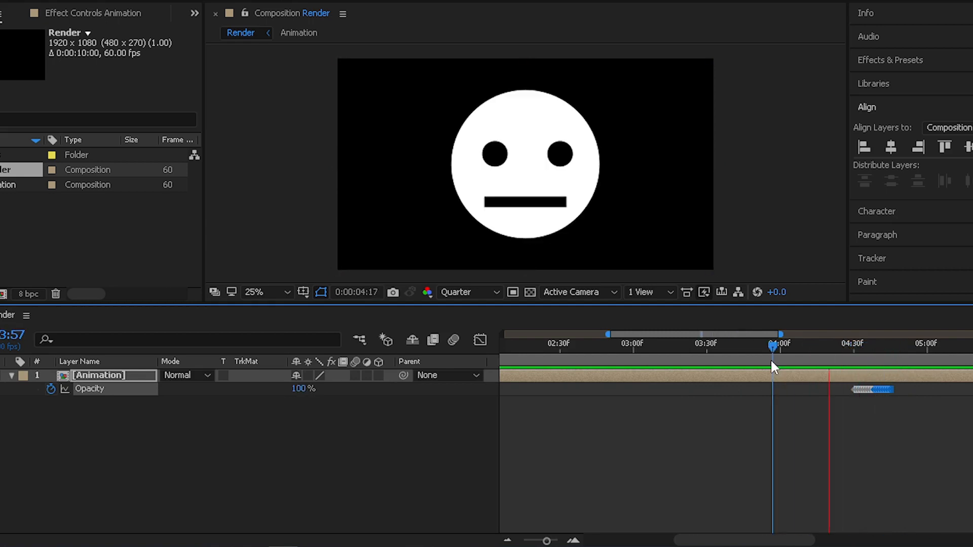
pyautogui.scroll(-3, 771, 377)
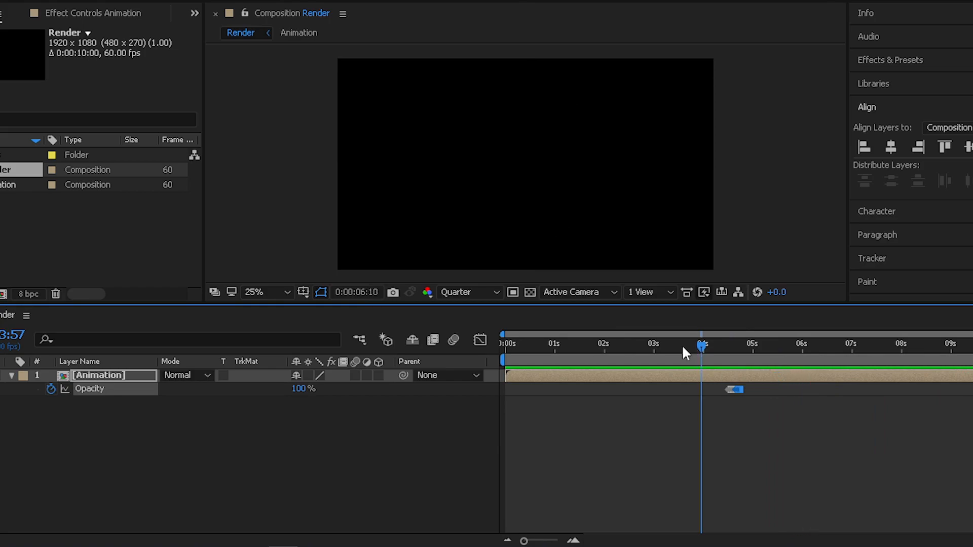
pyautogui.moveTo(683, 347); pyautogui.dragTo(462, 348)
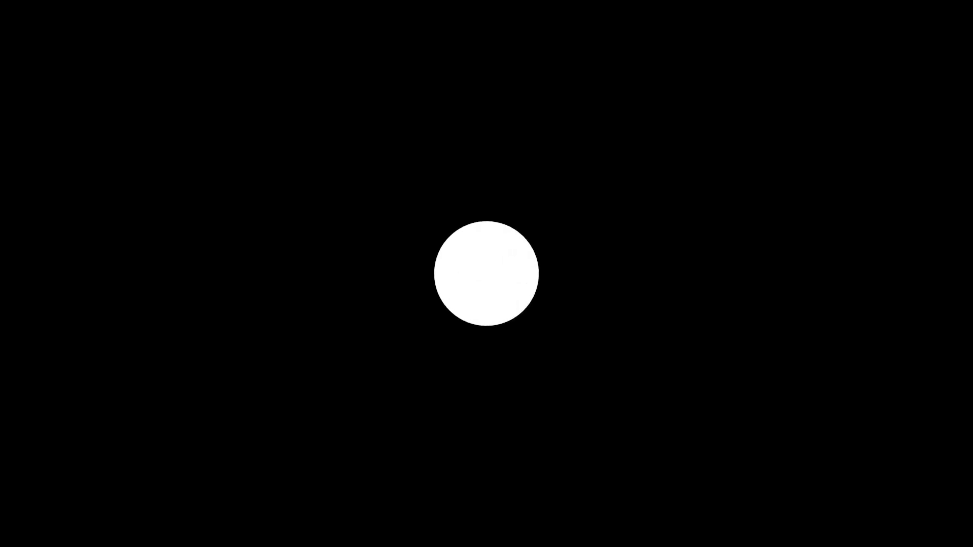